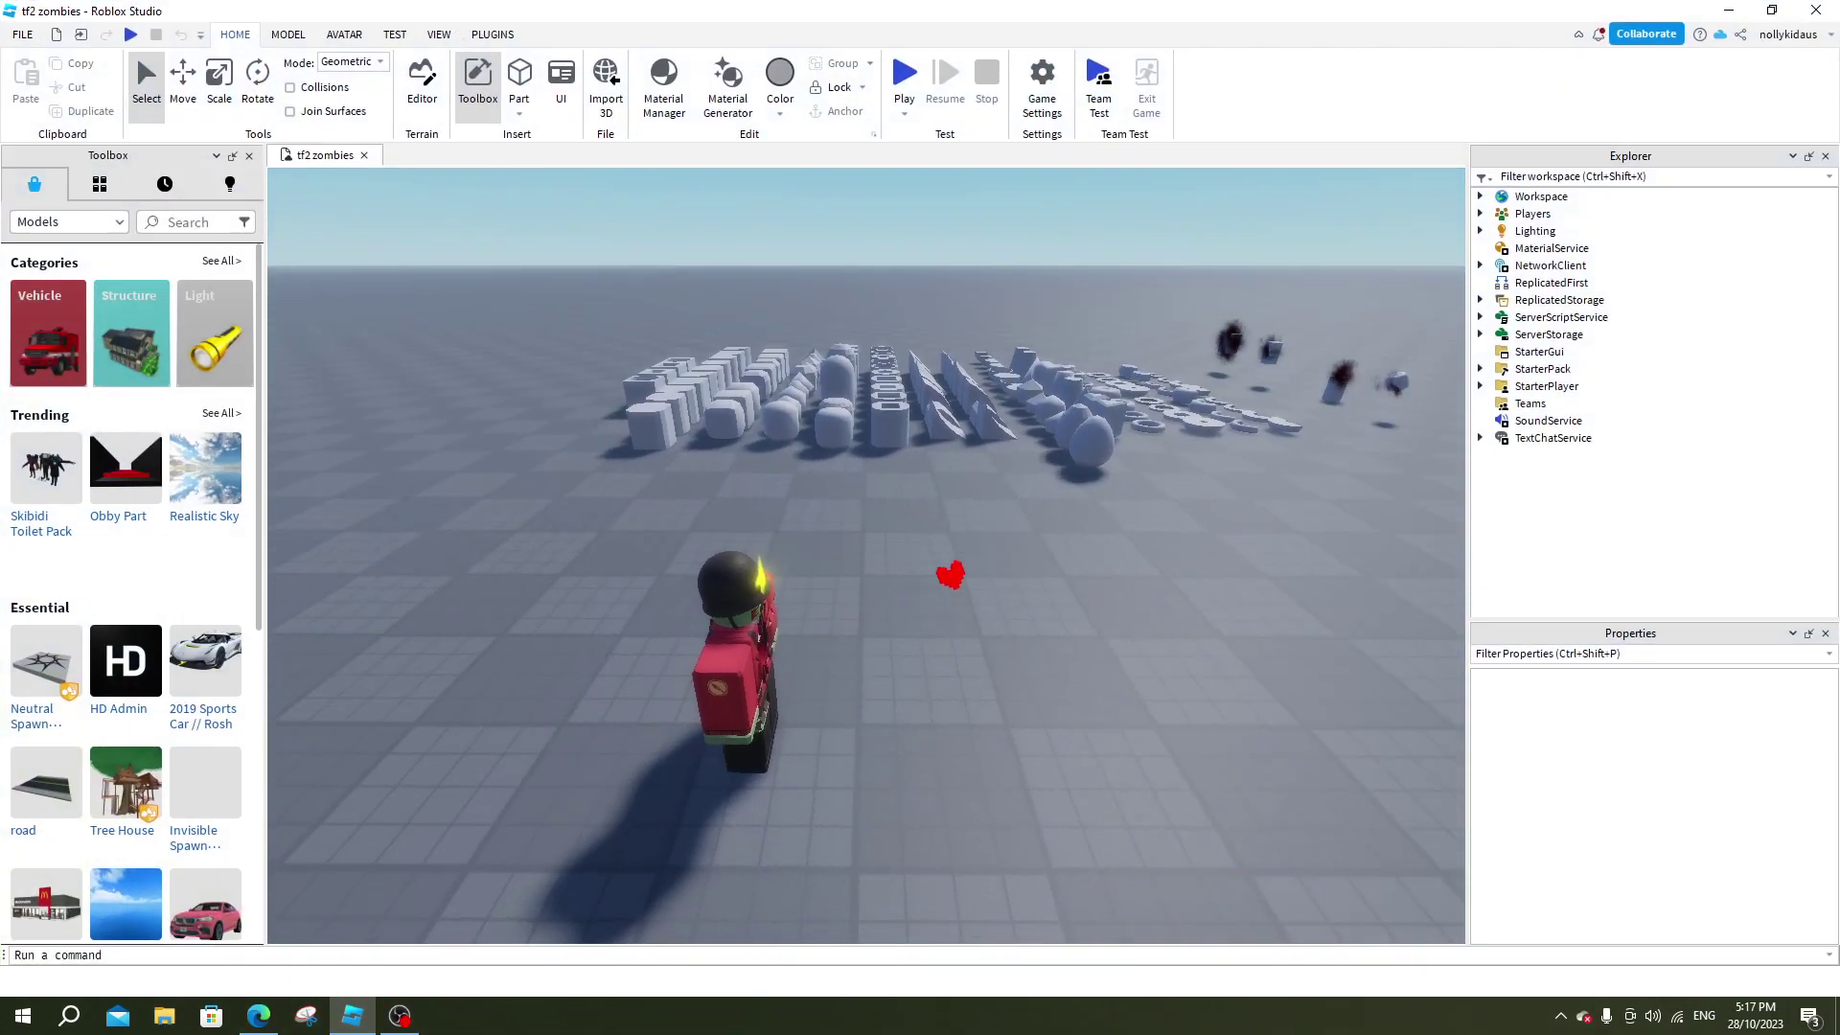
- Orbit, fly and pan the editor camera to inspect the zombie model from several sides
{"action": "left_click_drag", "start_coordinate": [949, 577], "coordinate": [718, 748]}
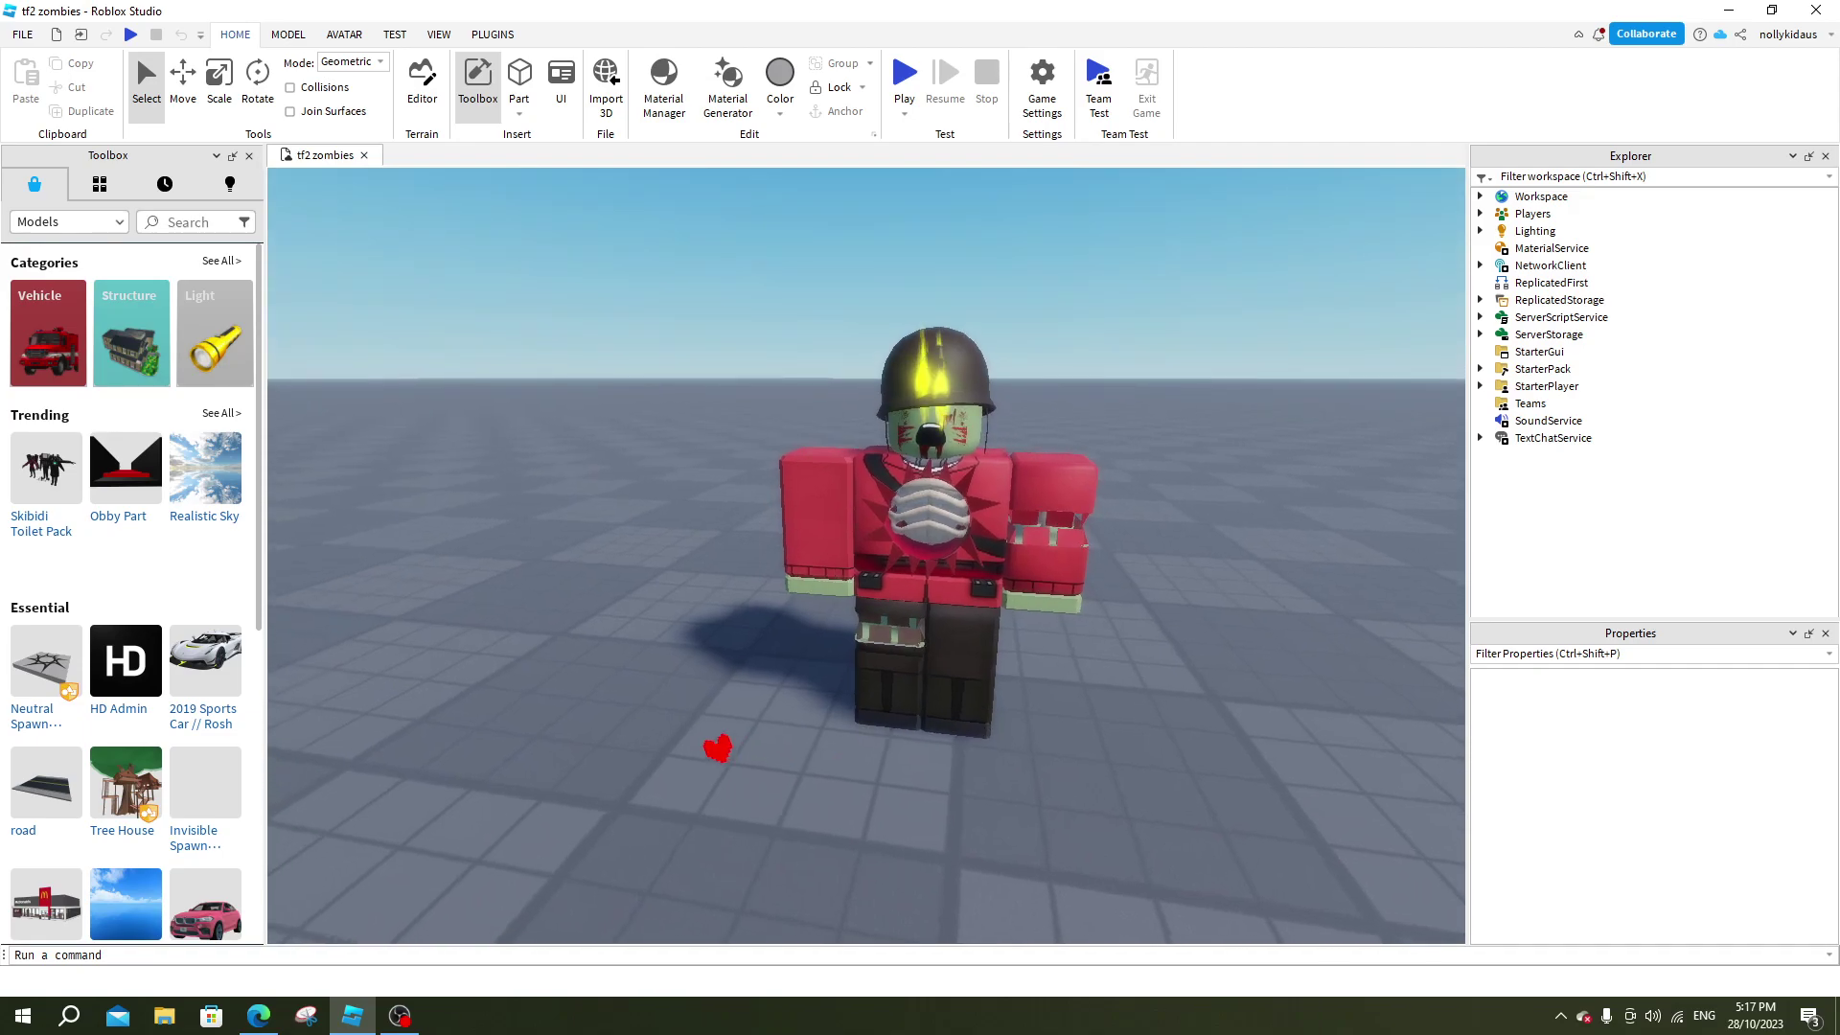
{"action": "left_click_drag", "start_coordinate": [717, 748], "coordinate": [680, 745]}
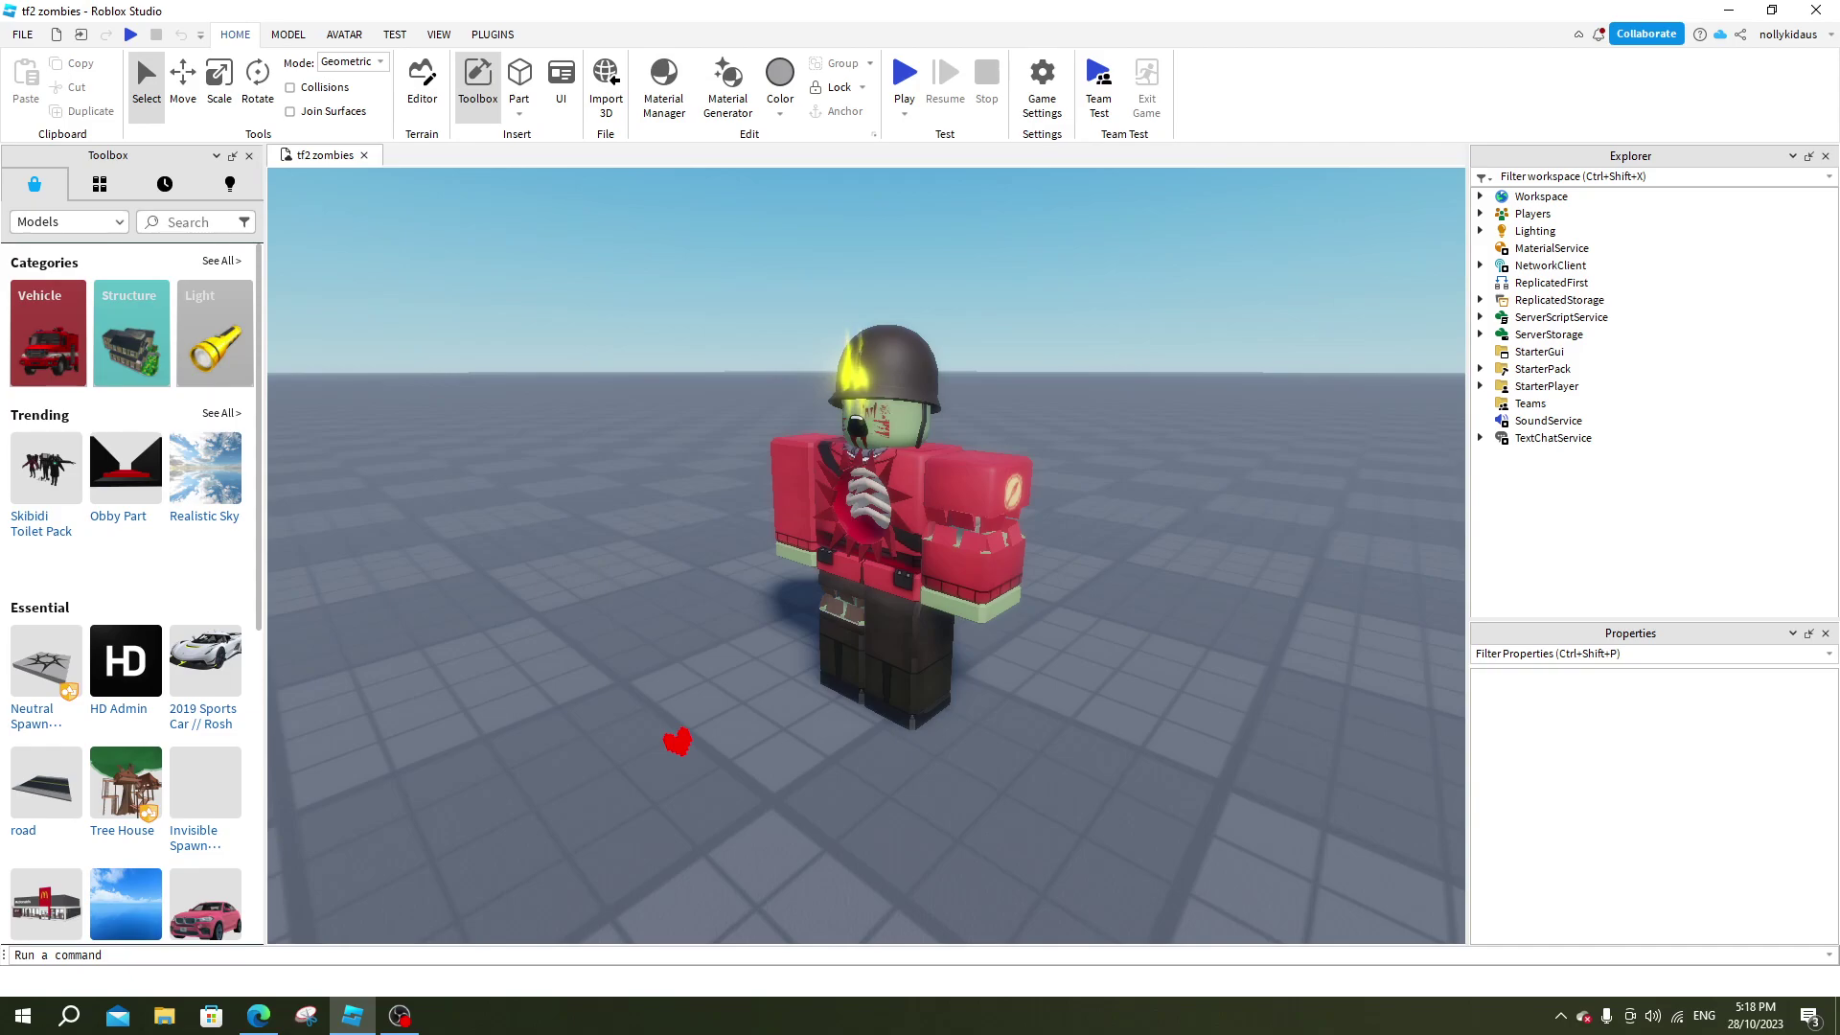
{"action": "key", "text": "w"}
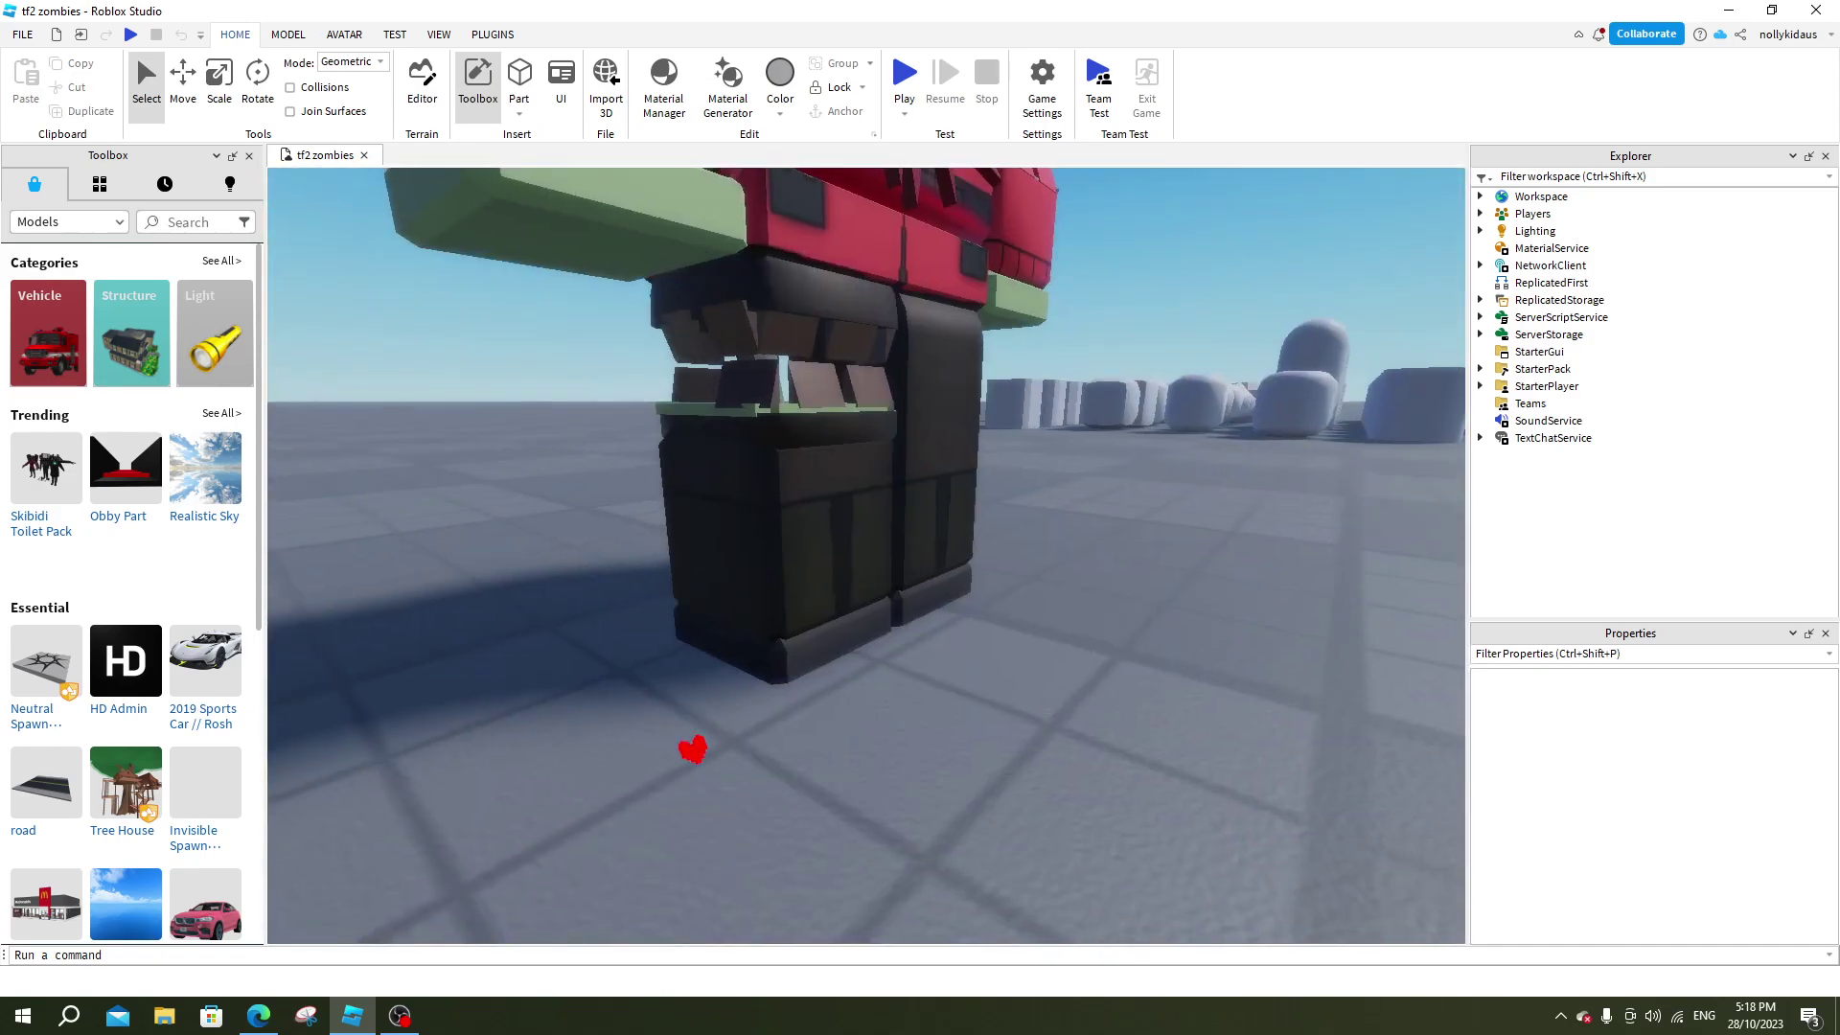
{"action": "key", "text": "s"}
{"action": "scroll", "coordinate": [809, 415], "scroll_direction": "up", "scroll_amount": 6}
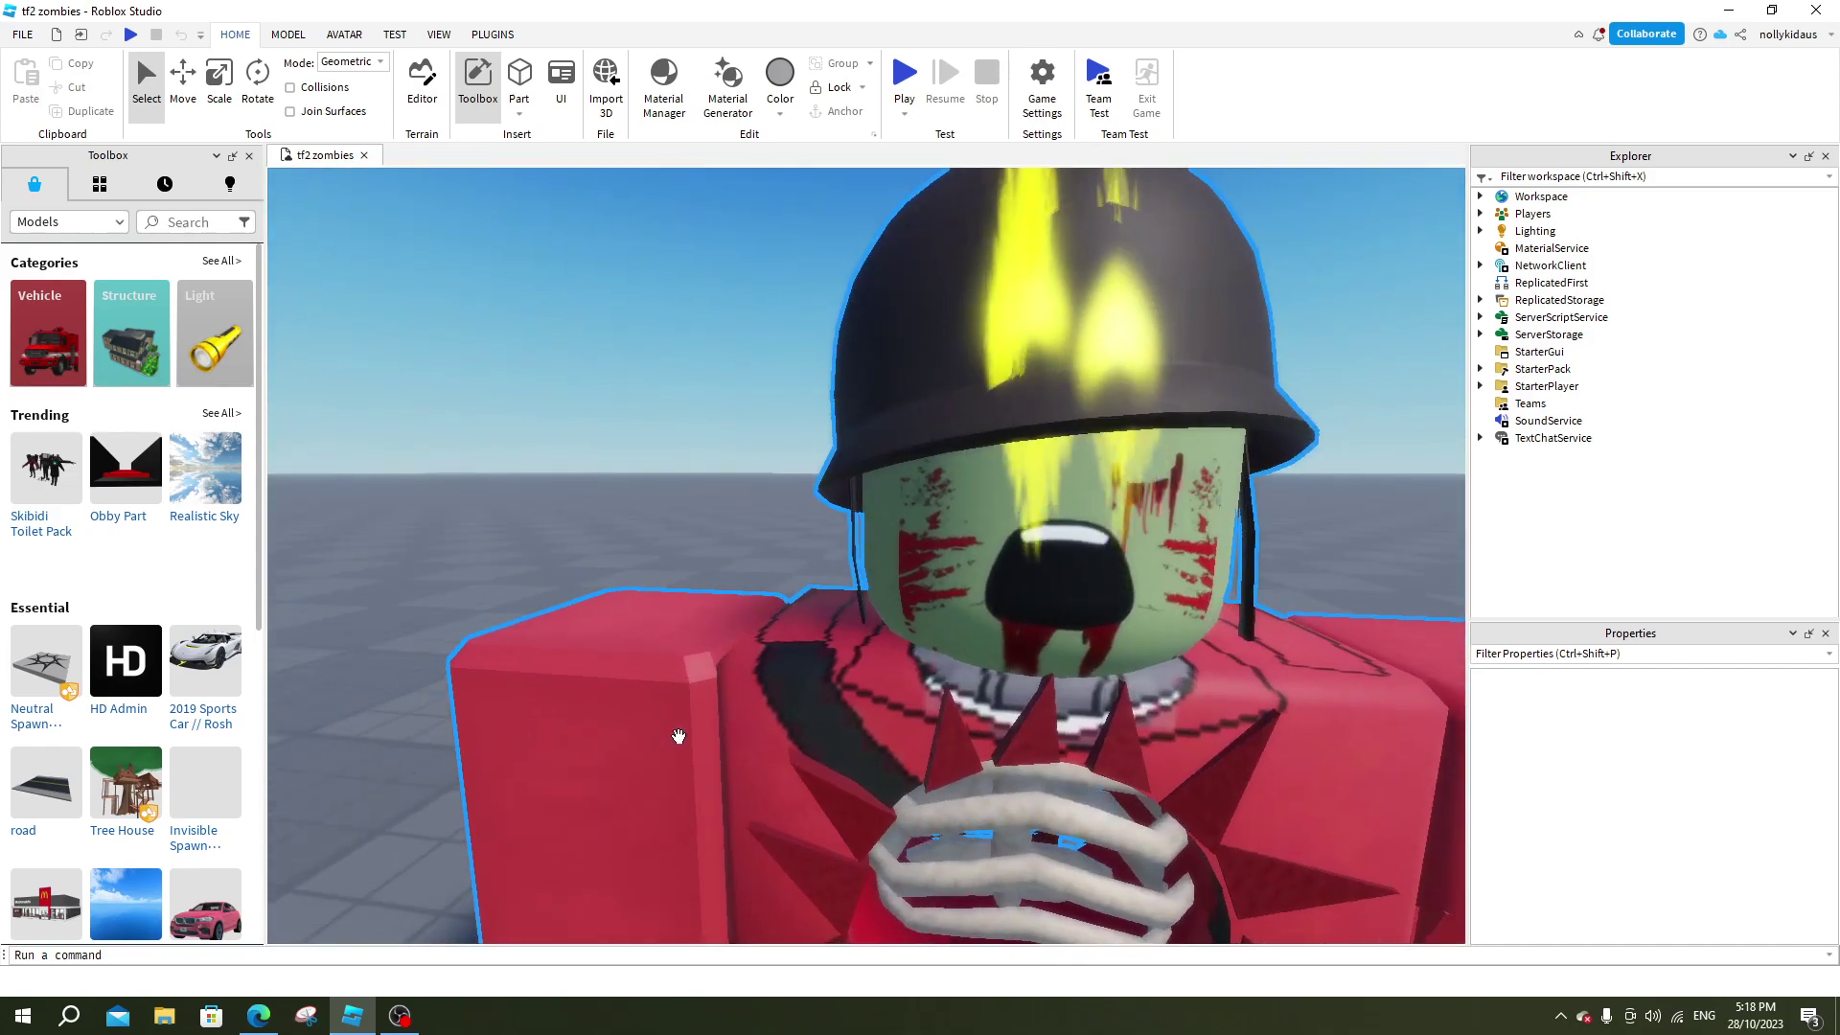
{"action": "left_click", "coordinate": [809, 415]}
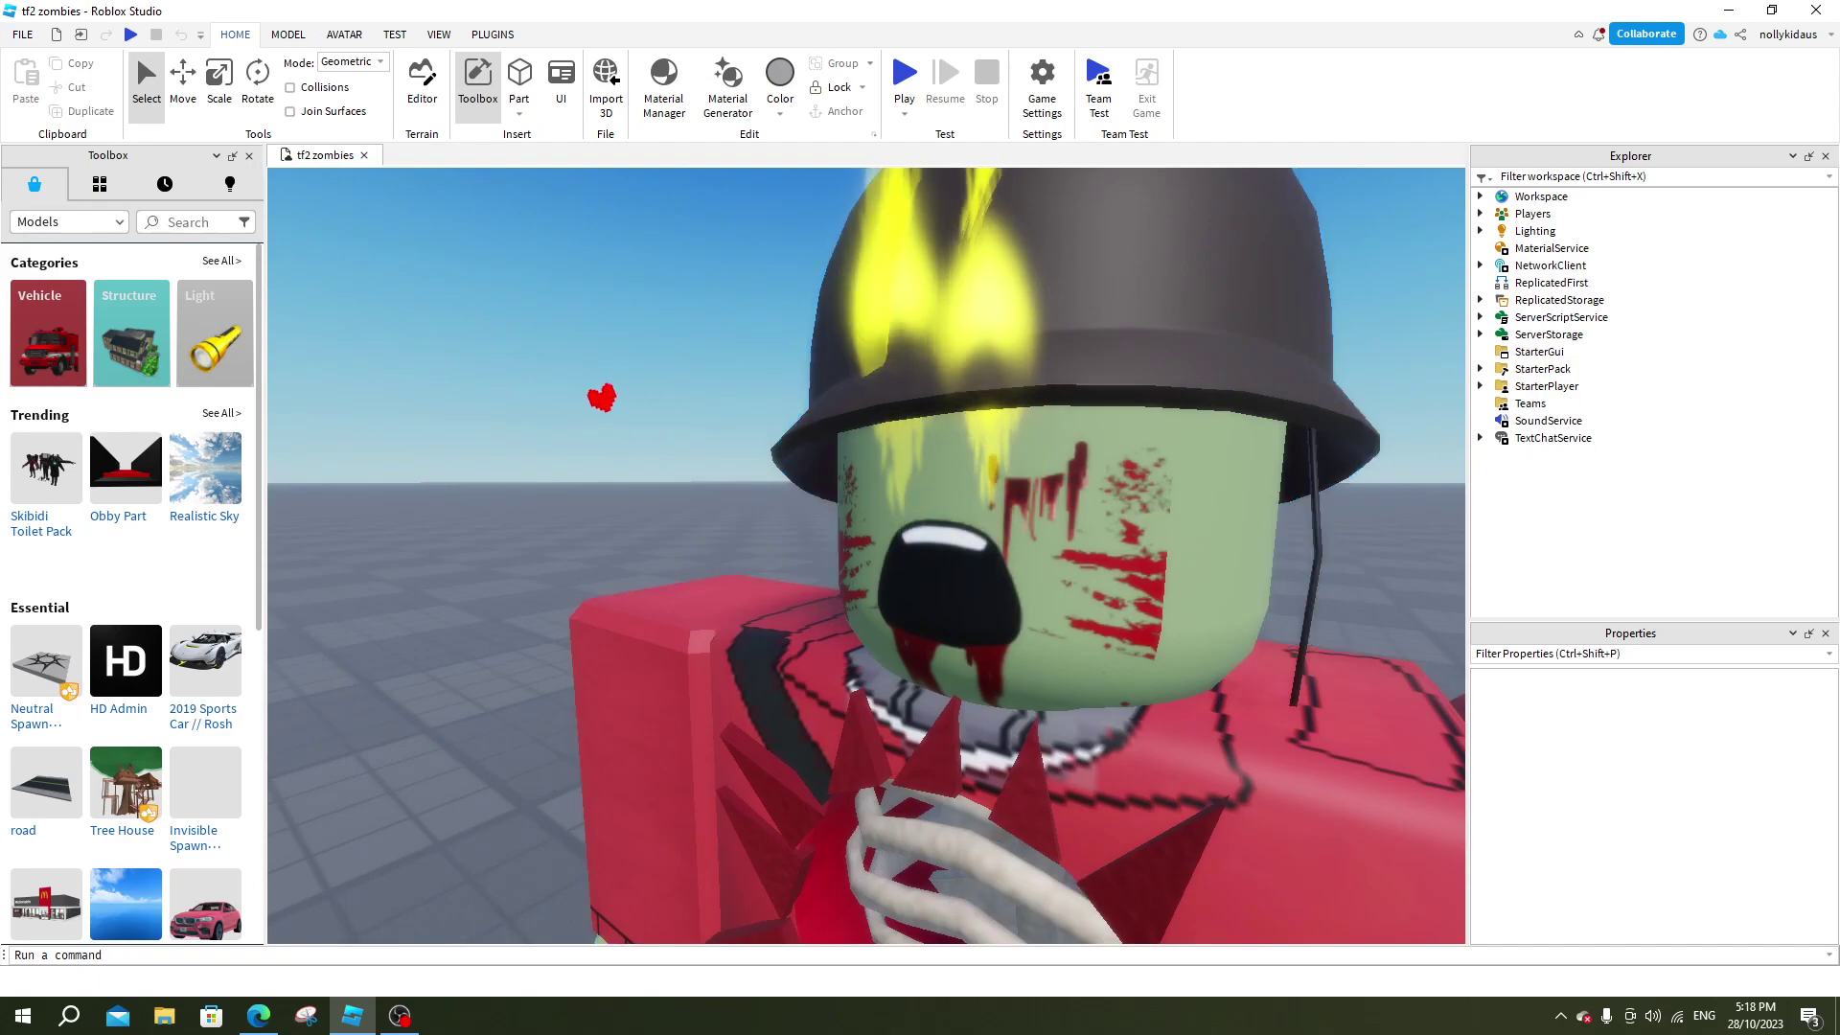
{"action": "left_click_drag", "start_coordinate": [810, 416], "coordinate": [407, 371]}
{"action": "left_click_drag", "start_coordinate": [863, 546], "coordinate": [719, 547]}
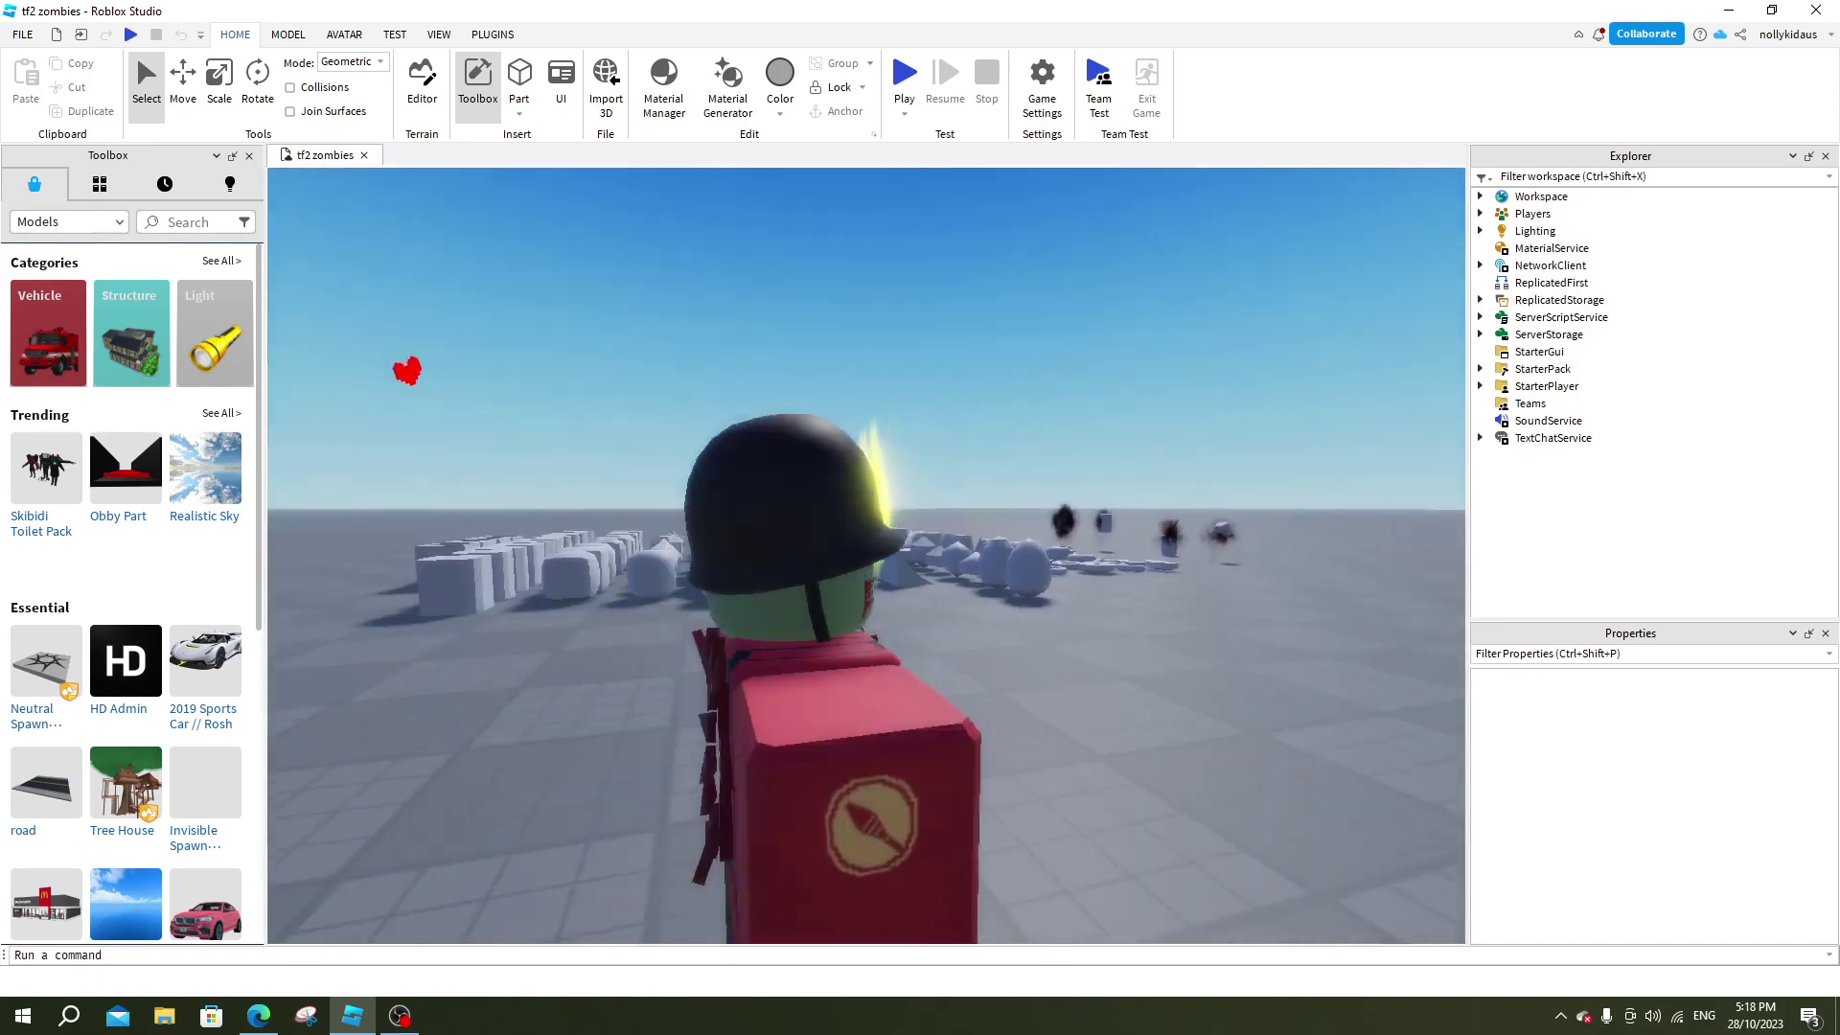
{"action": "left_click_drag", "start_coordinate": [407, 372], "coordinate": [556, 414]}
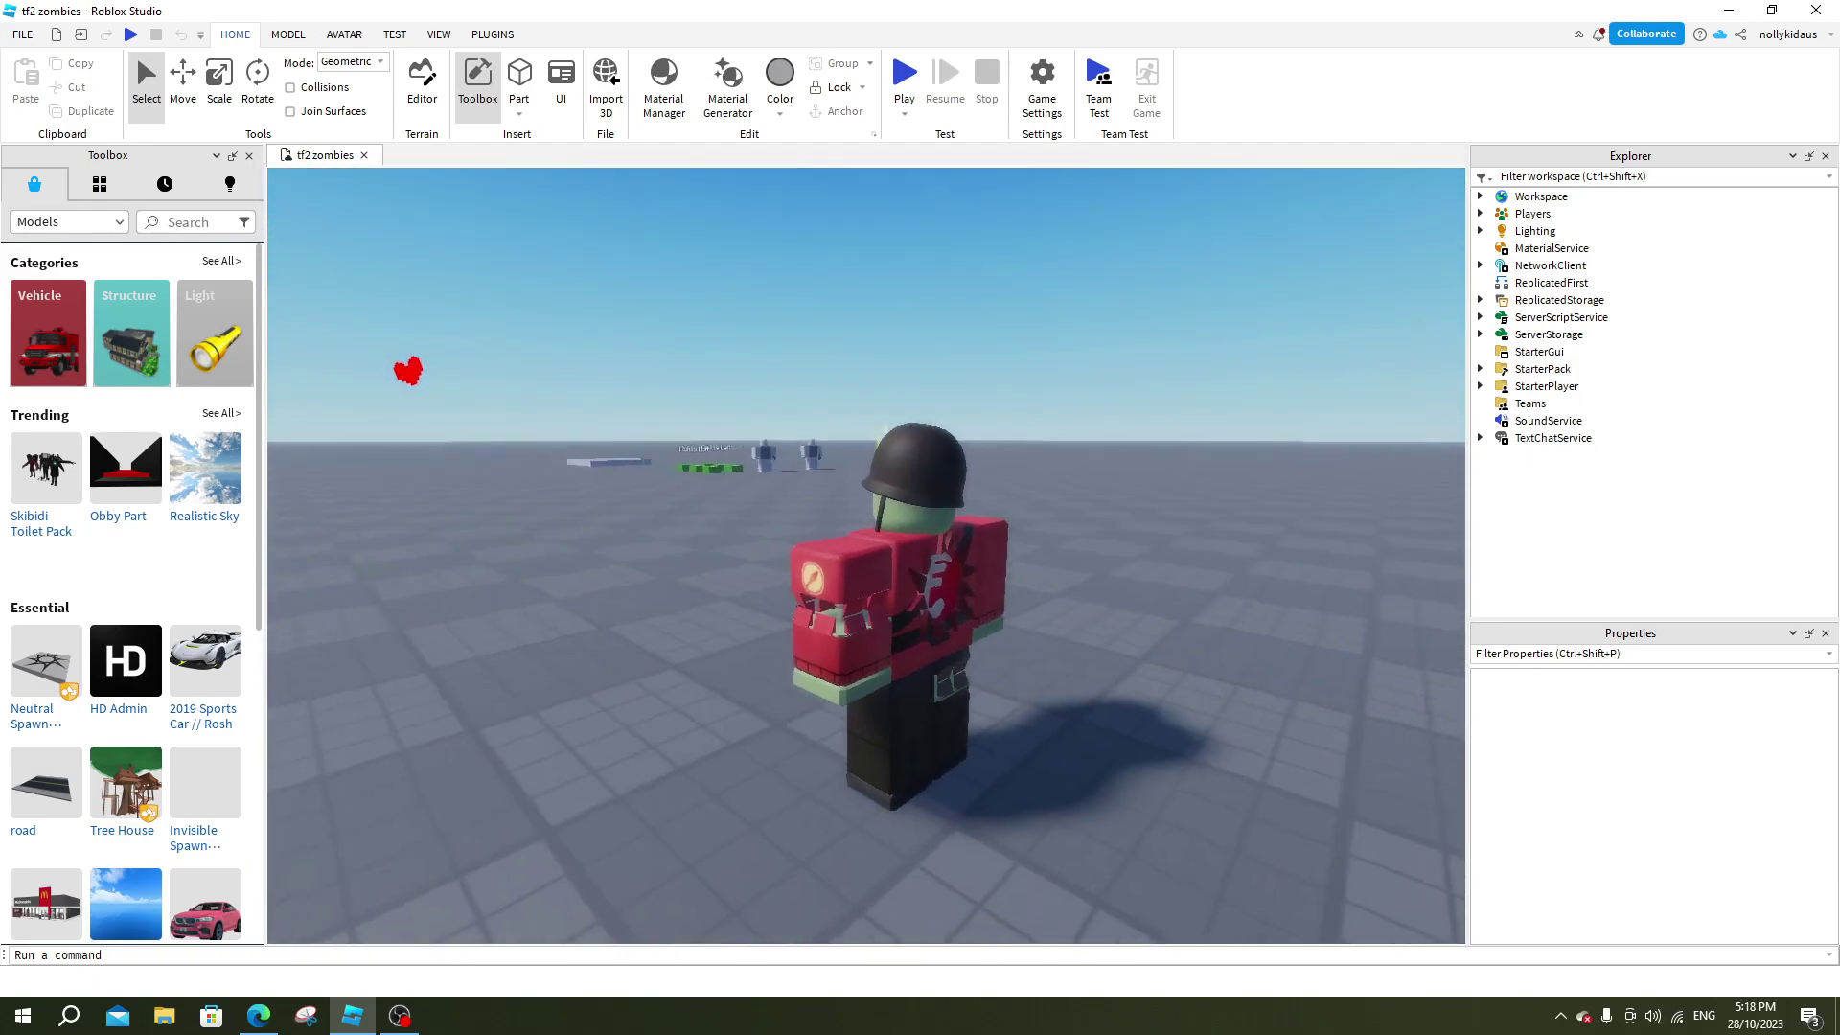
{"action": "left_click_drag", "start_coordinate": [719, 392], "coordinate": [839, 384]}
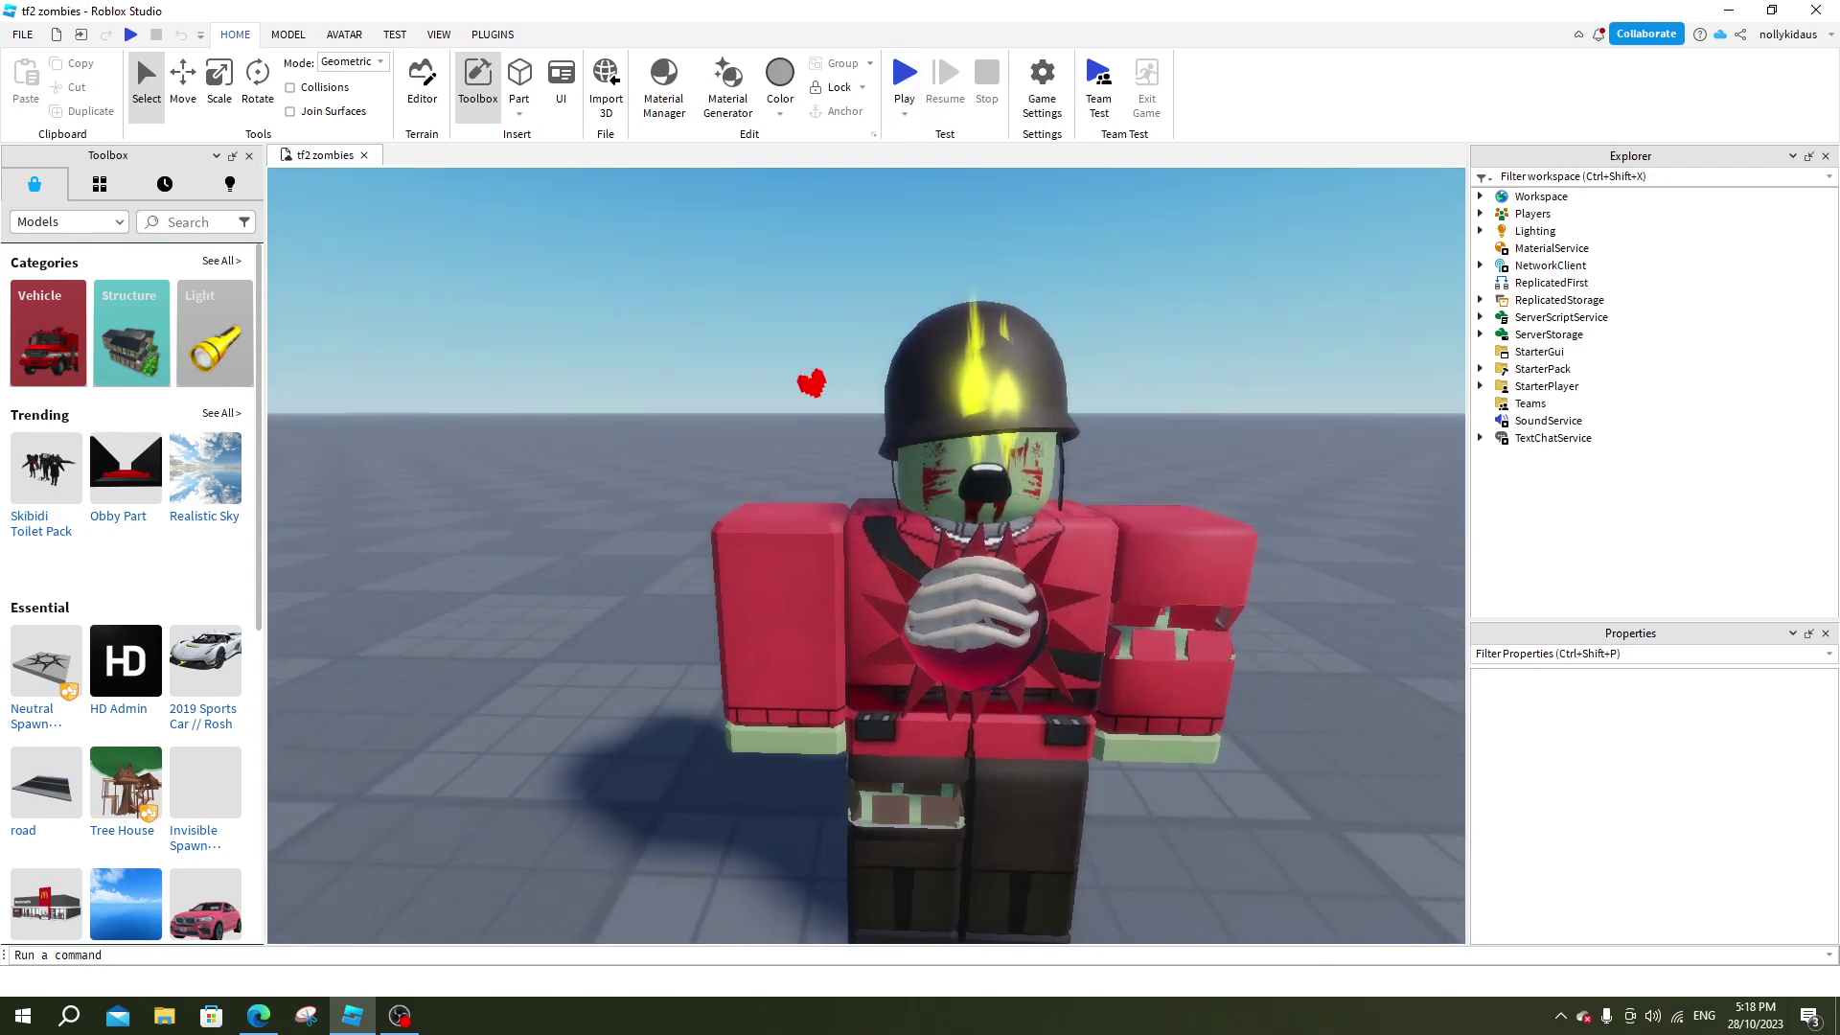
{"action": "left_click_drag", "start_coordinate": [1008, 377], "coordinate": [798, 370]}
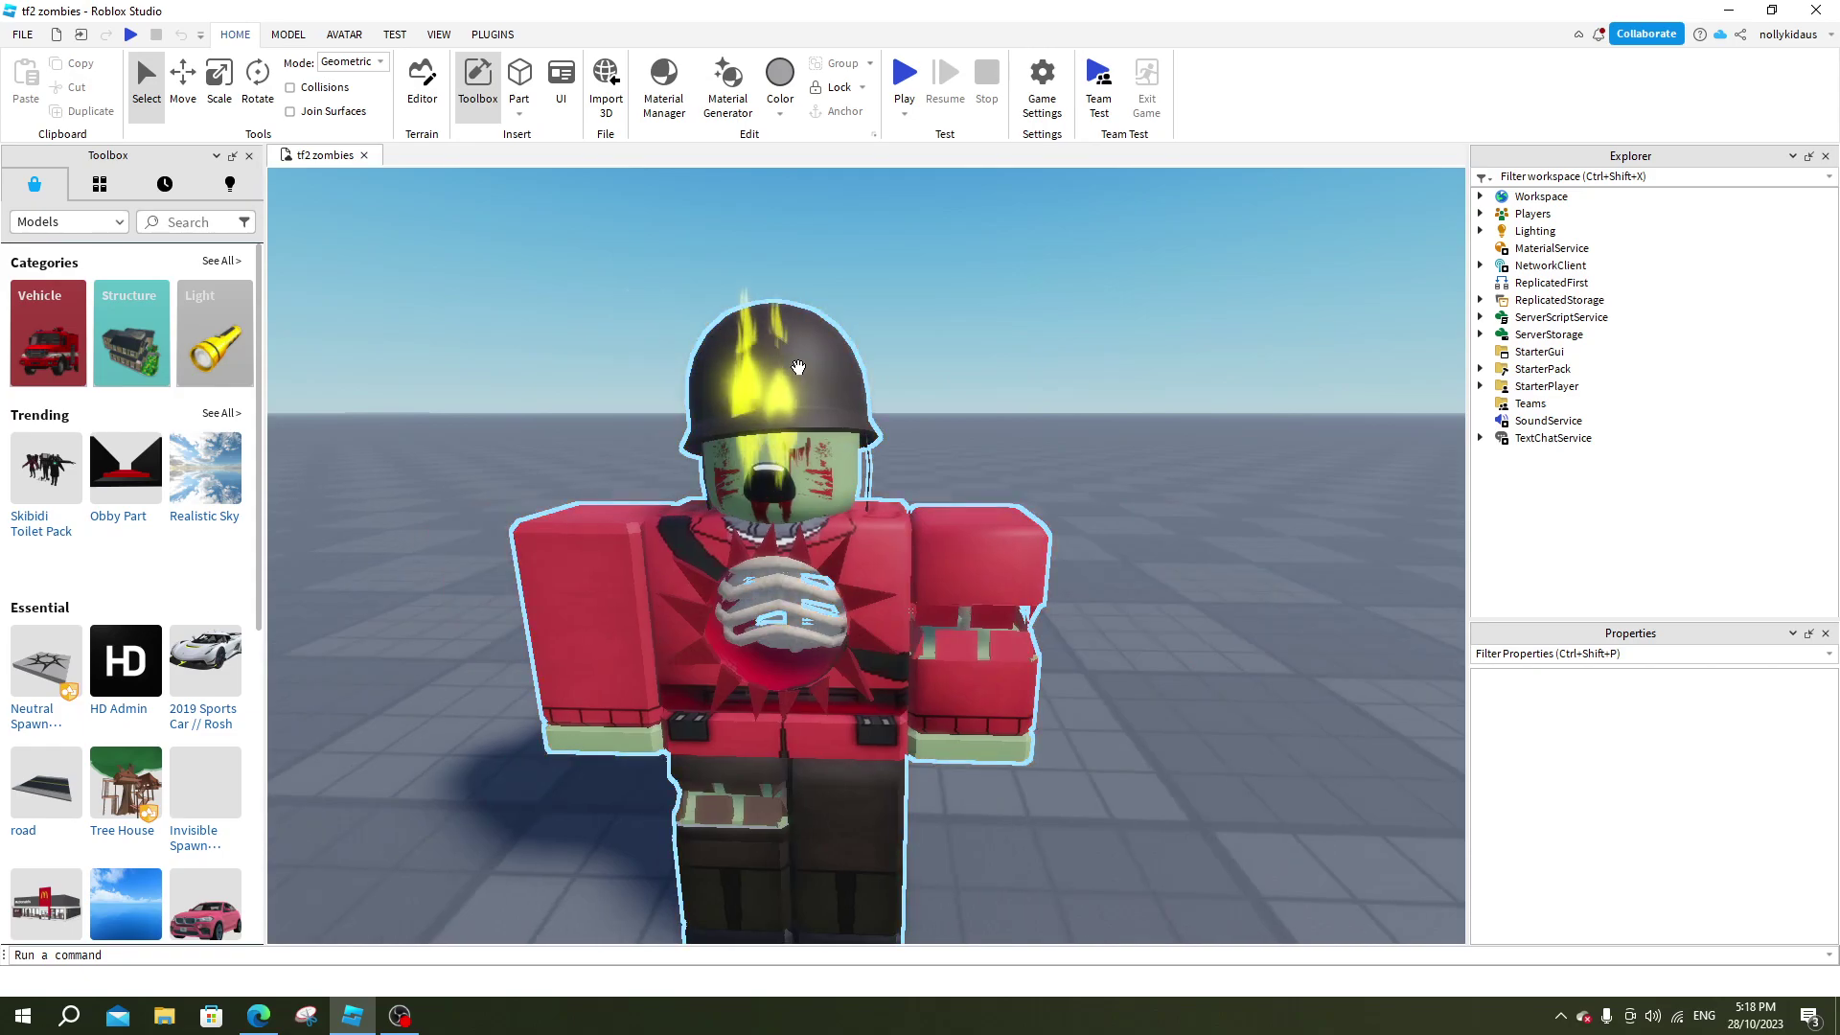
{"action": "scroll", "coordinate": [812, 378], "scroll_direction": "up", "scroll_amount": 5}
{"action": "scroll", "coordinate": [808, 403], "scroll_direction": "up", "scroll_amount": 5}
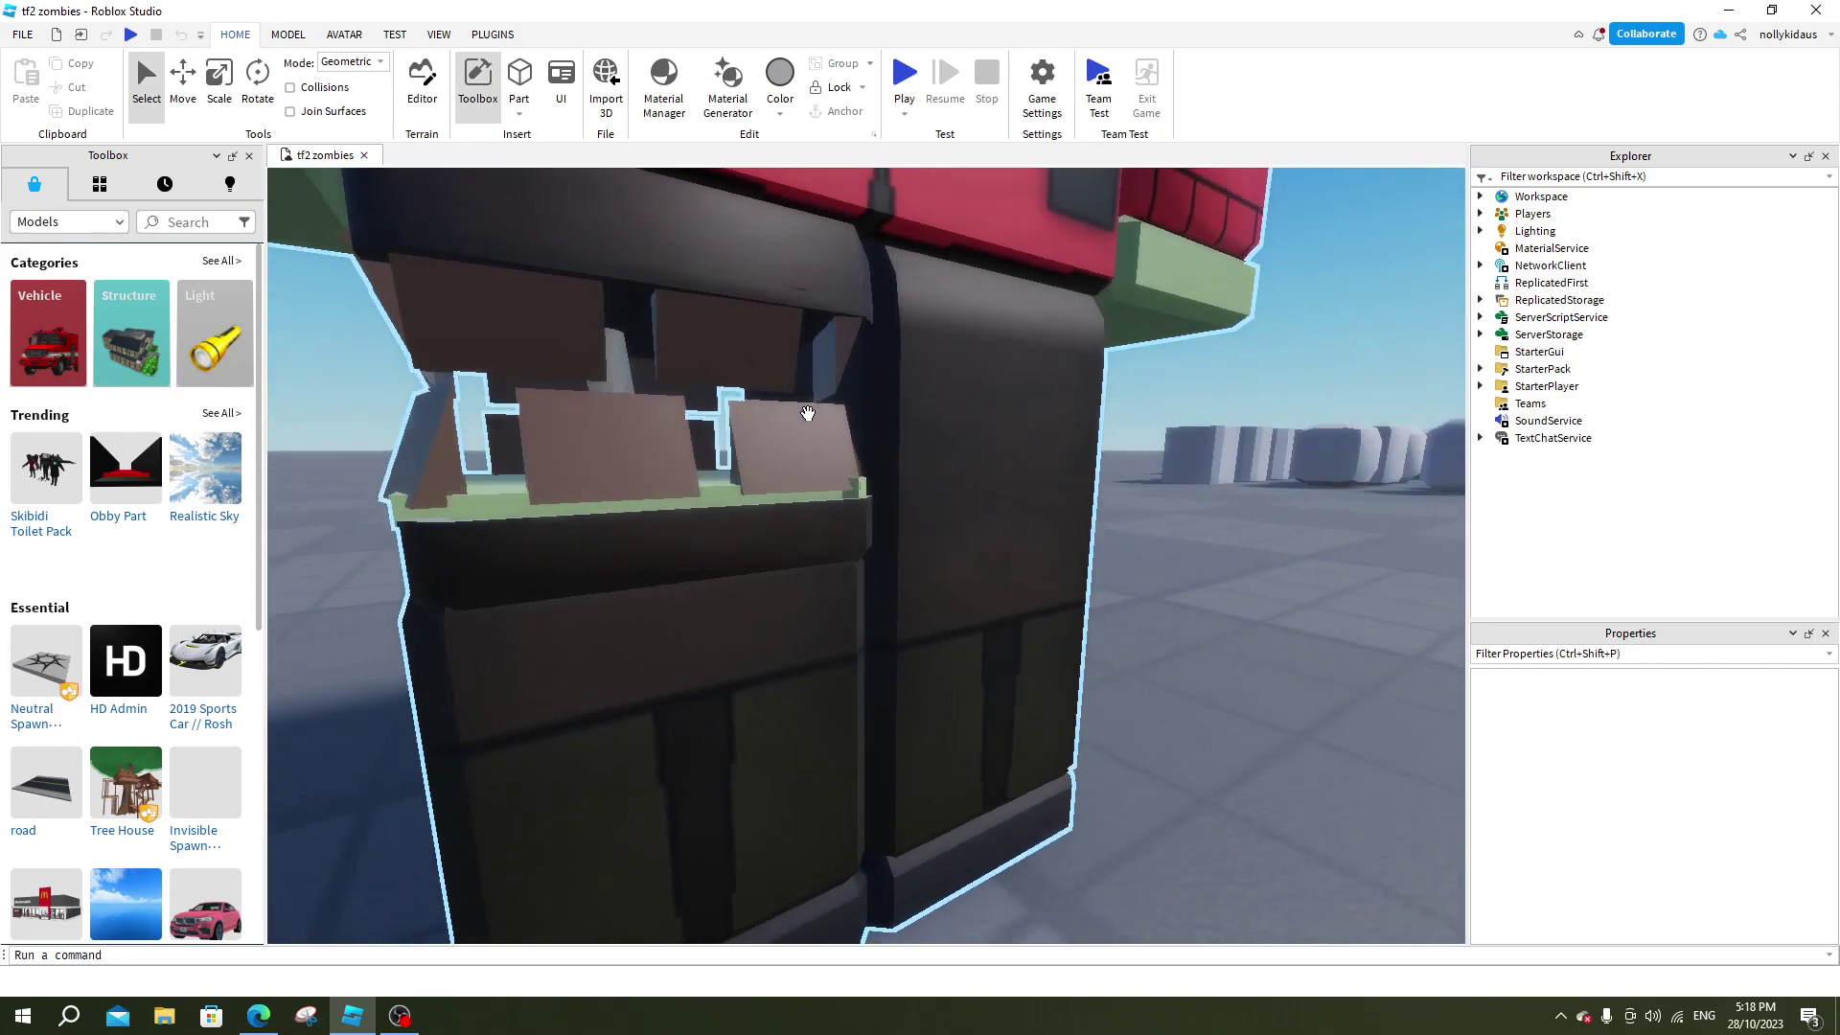
- Look through the zombie model and over the green ammo boxes, then start the playtest
{"action": "left_click_drag", "start_coordinate": [807, 414], "coordinate": [807, 414]}
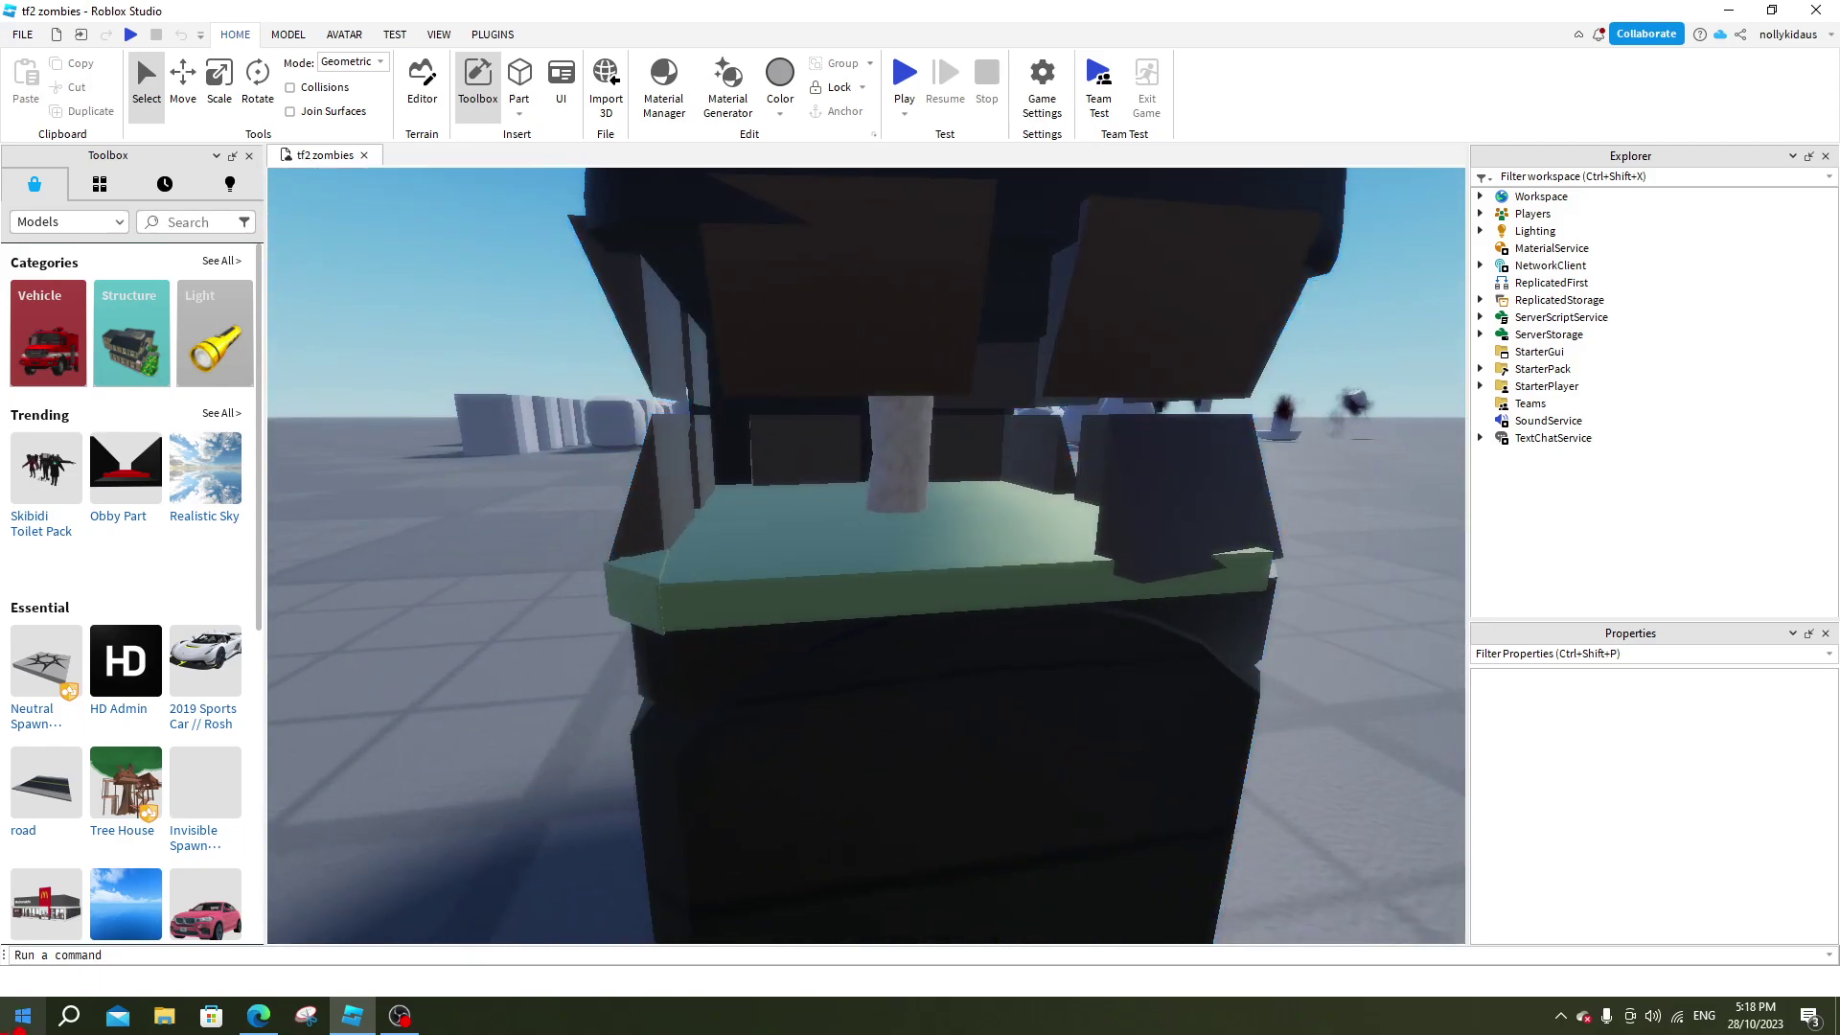
{"action": "scroll", "coordinate": [507, 654], "scroll_direction": "down", "scroll_amount": 3}
{"action": "scroll", "coordinate": [508, 655], "scroll_direction": "down", "scroll_amount": 3}
{"action": "scroll", "coordinate": [507, 655], "scroll_direction": "down", "scroll_amount": 3}
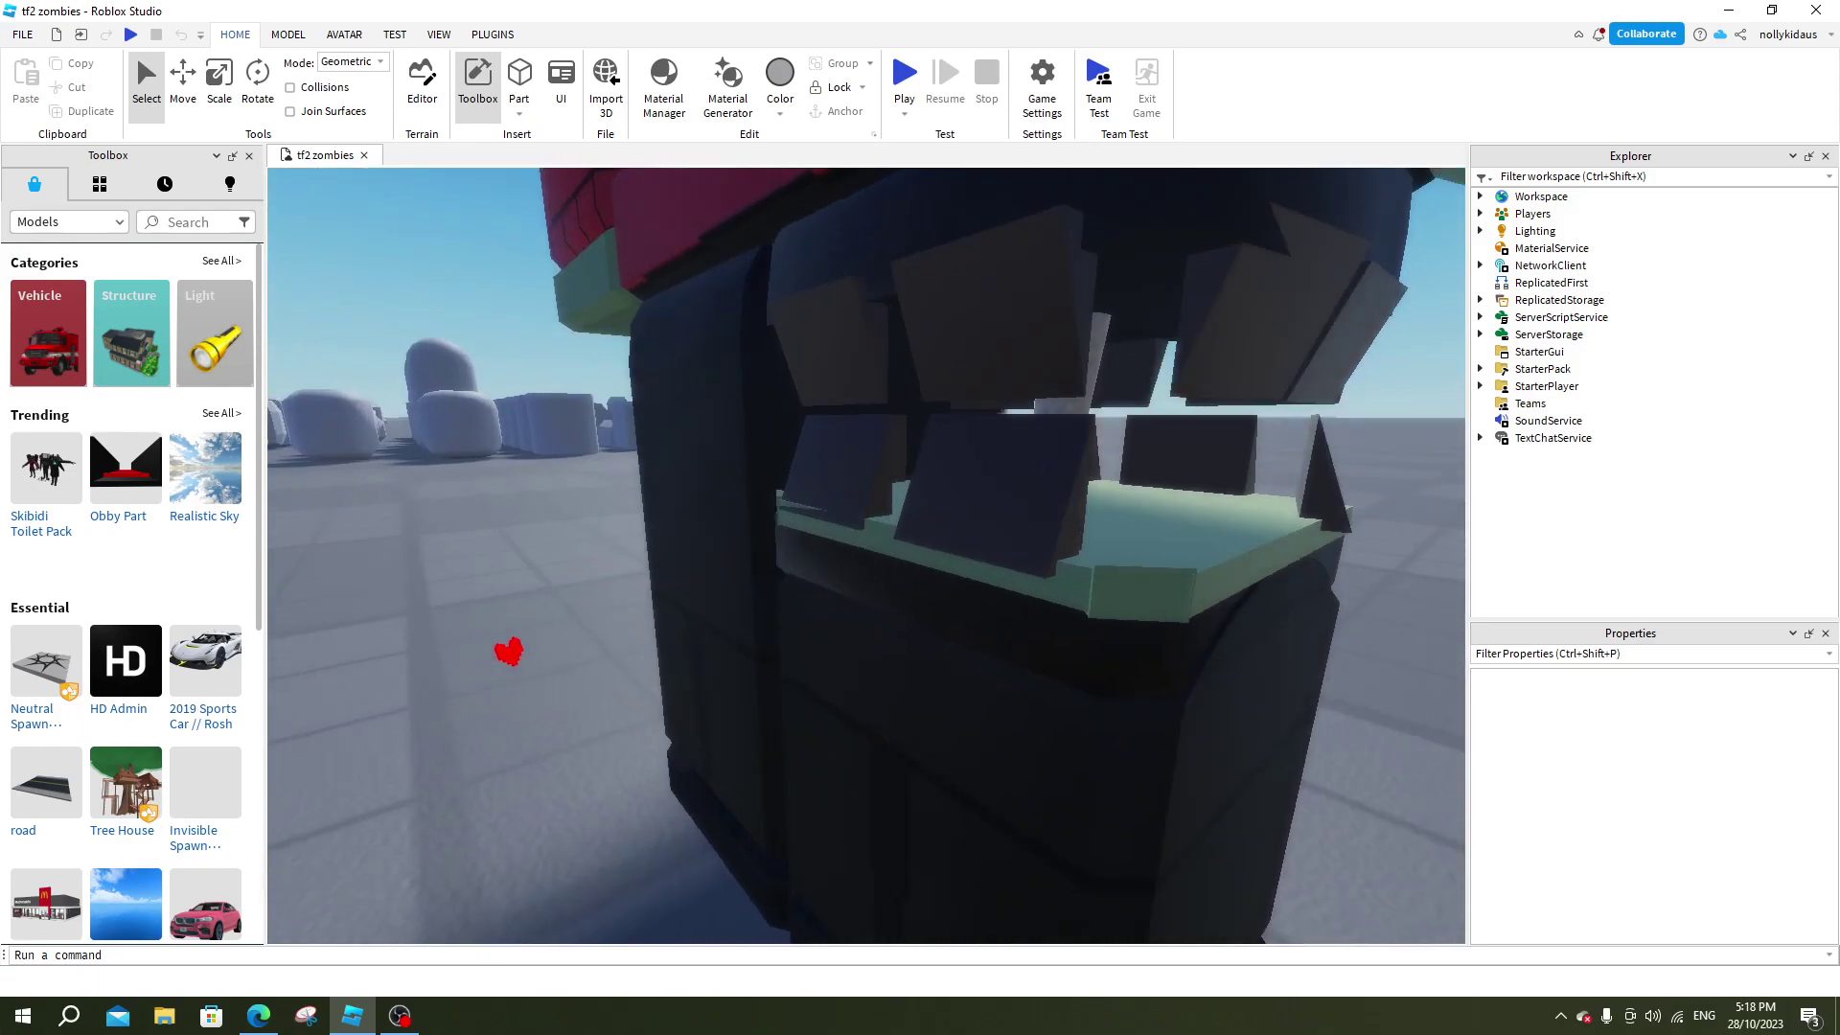
{"action": "scroll", "coordinate": [508, 653], "scroll_direction": "down", "scroll_amount": 2}
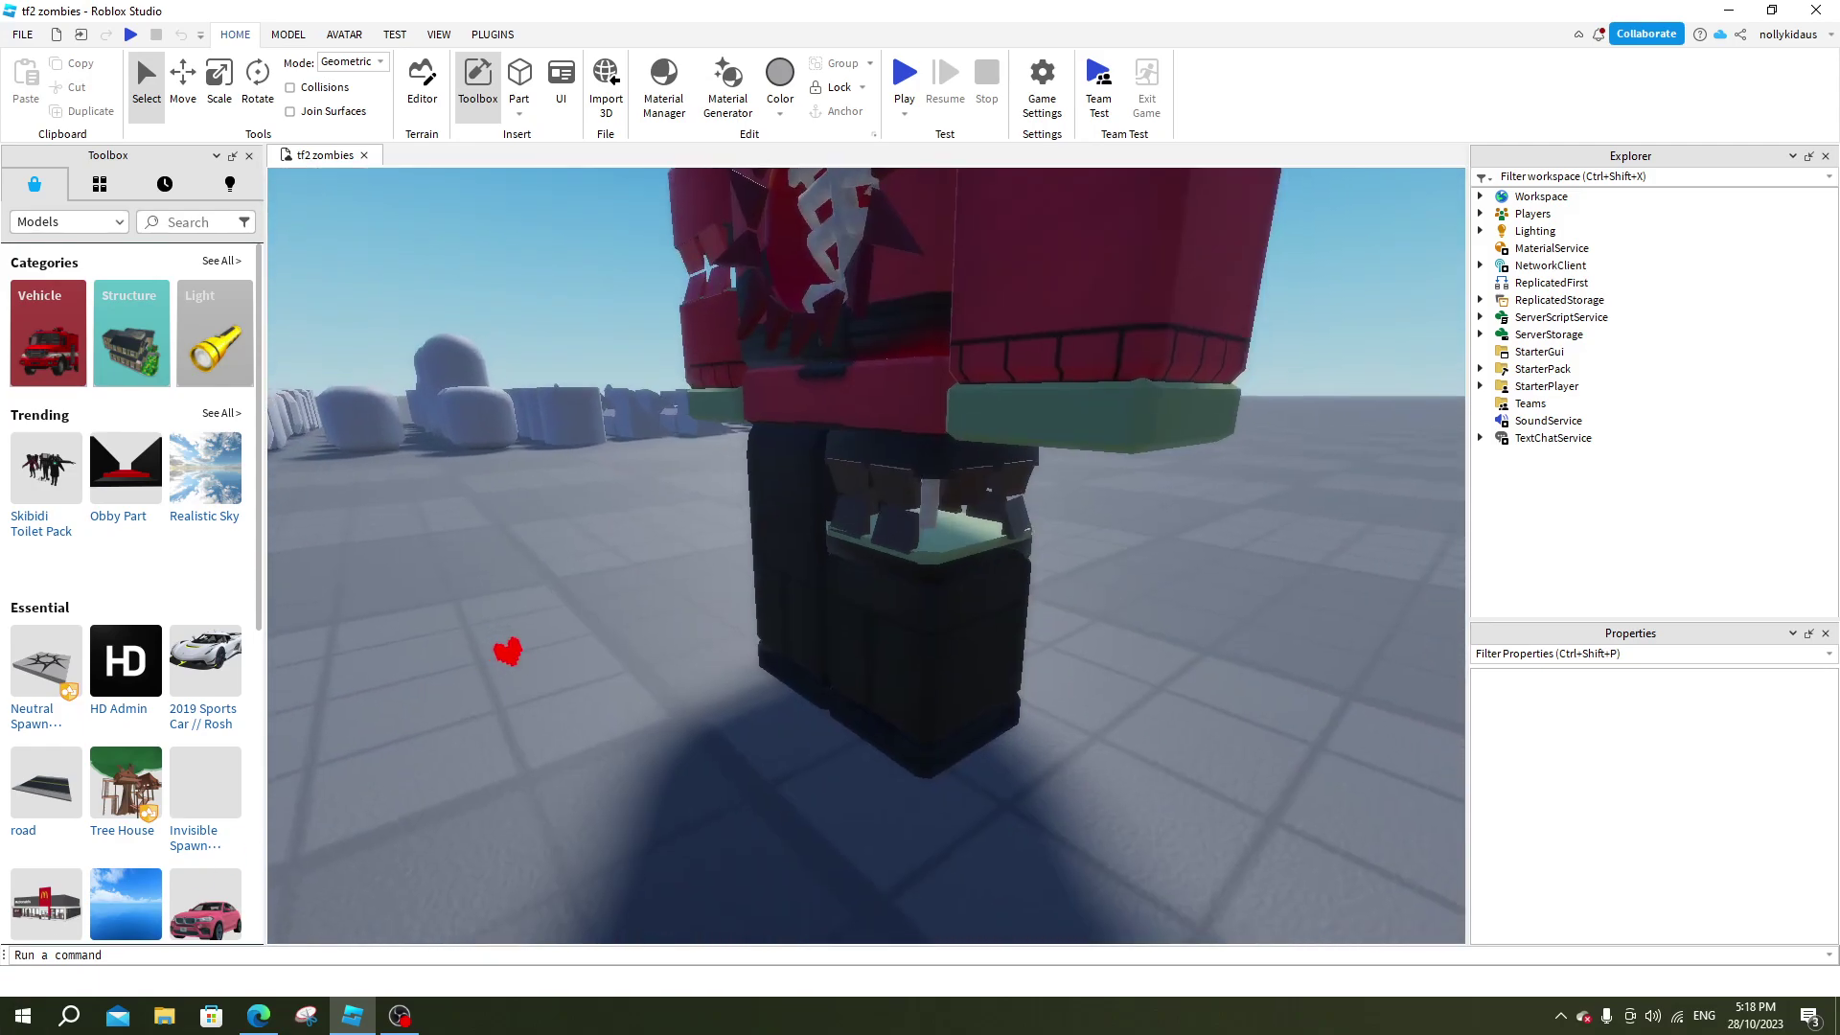
{"action": "key", "text": "w"}
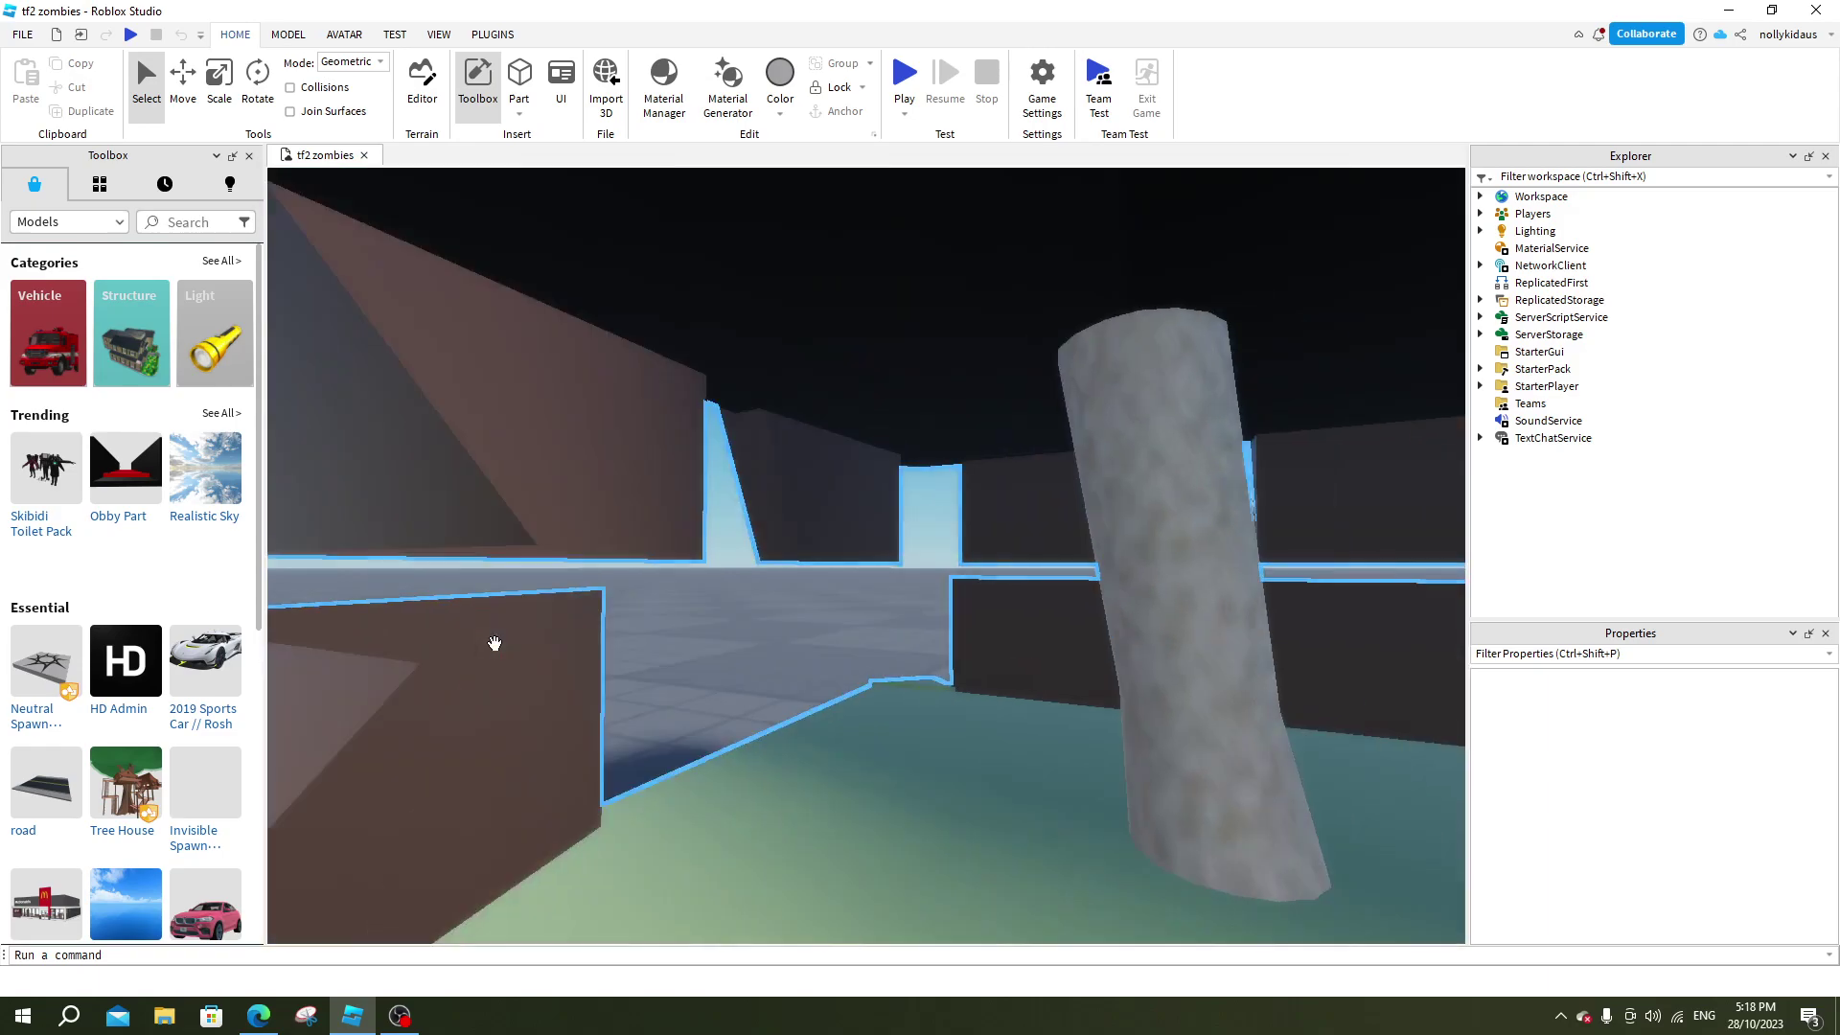
{"action": "key", "text": "w"}
{"action": "left_click_drag", "start_coordinate": [508, 654], "coordinate": [508, 654]}
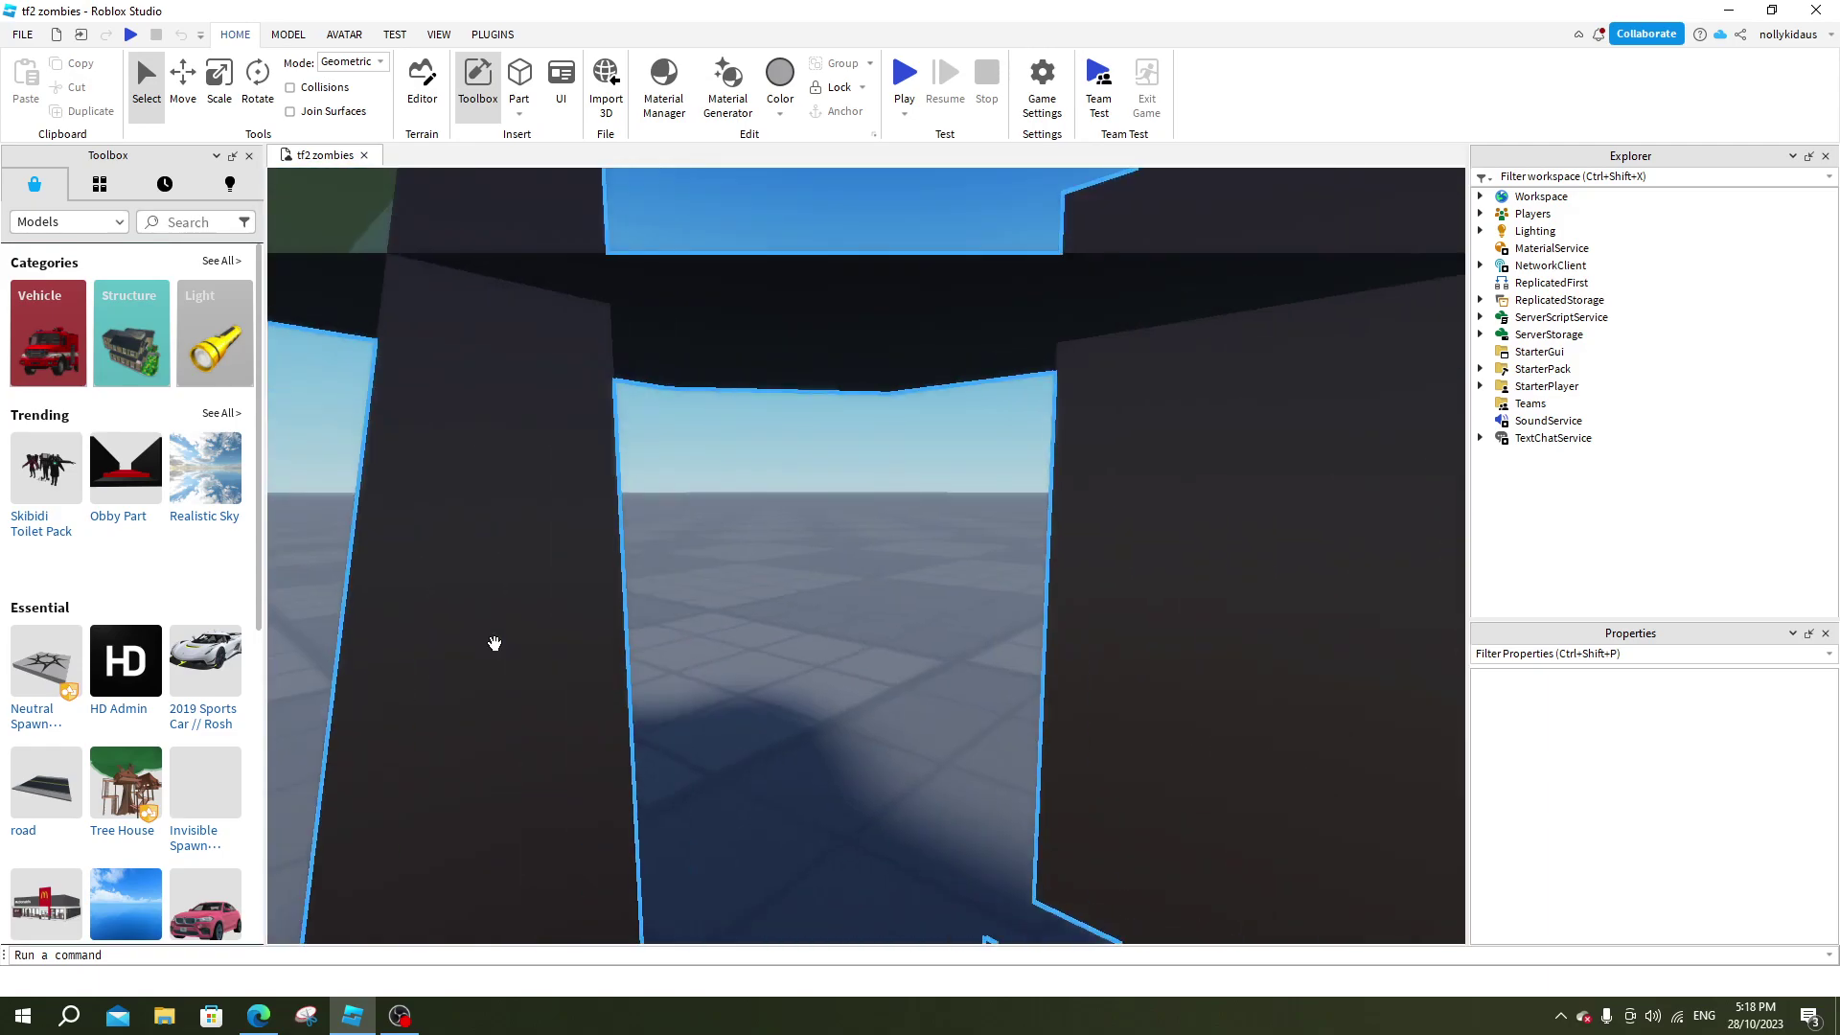
{"action": "scroll", "coordinate": [508, 655], "scroll_direction": "down", "scroll_amount": 2}
{"action": "scroll", "coordinate": [508, 654], "scroll_direction": "down", "scroll_amount": 5}
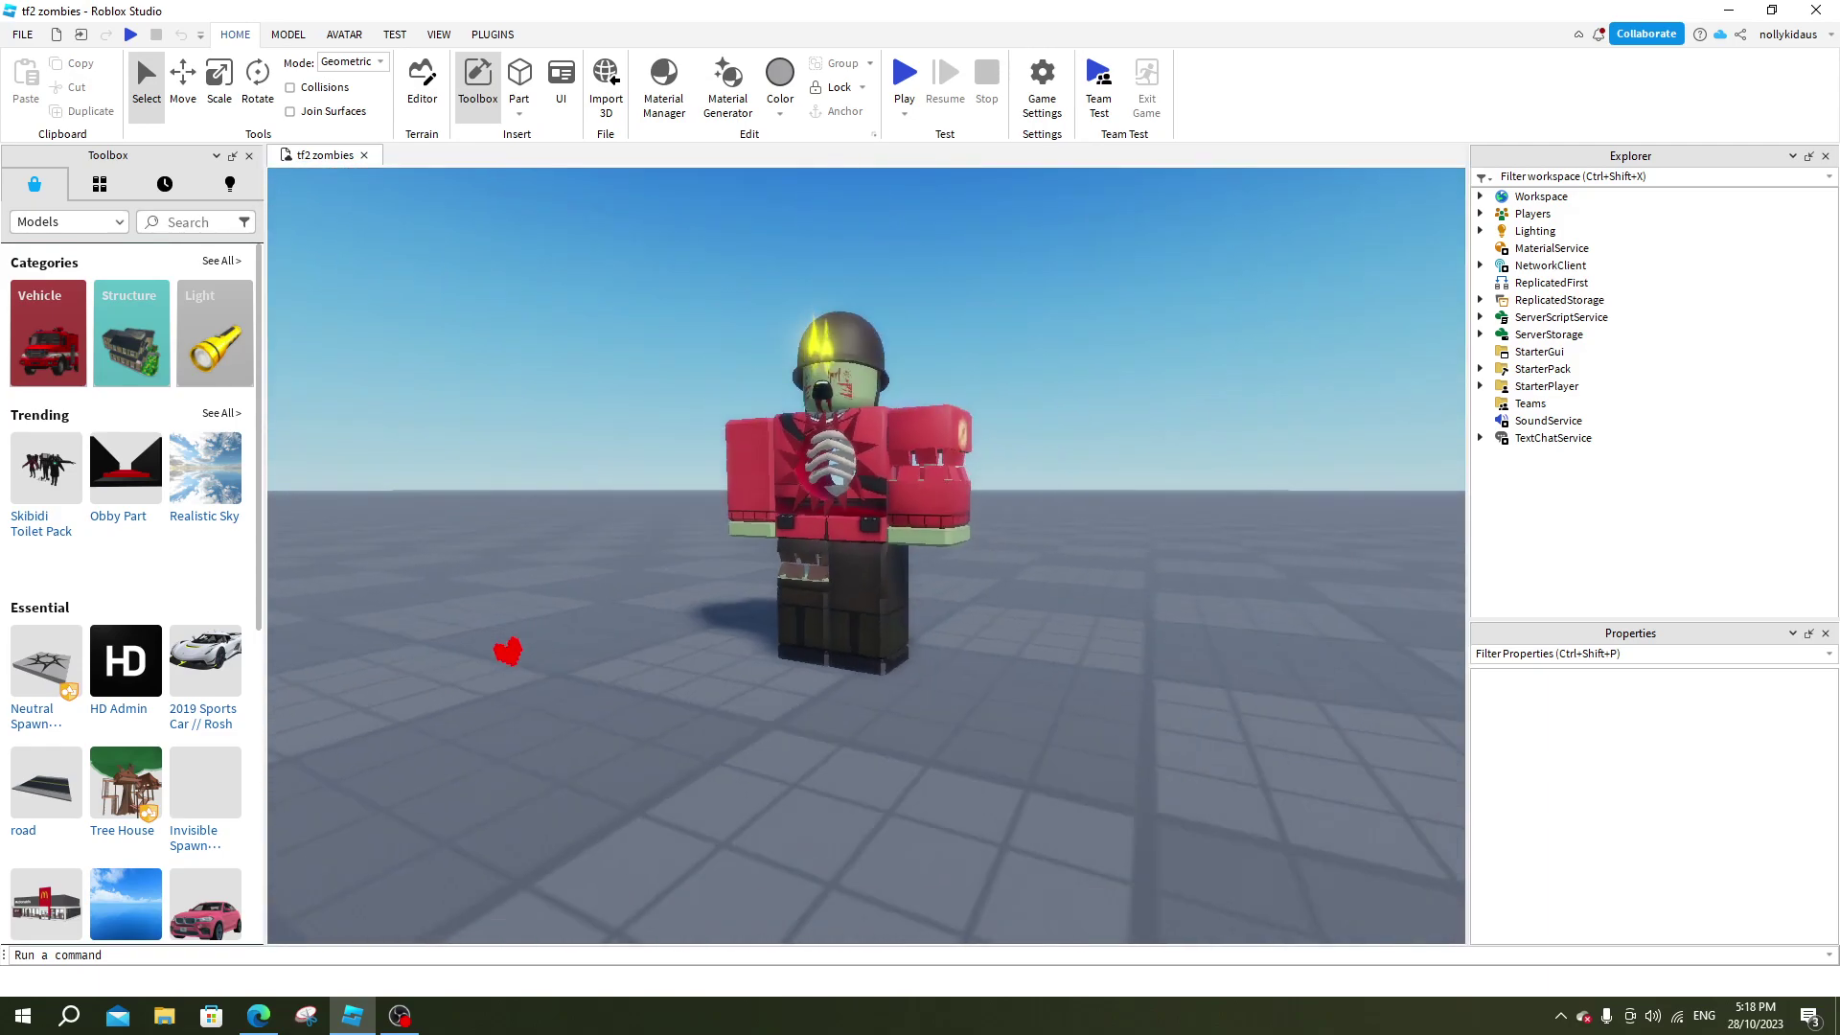
{"action": "scroll", "coordinate": [508, 654], "scroll_direction": "down", "scroll_amount": 2}
{"action": "right_click", "coordinate": [508, 653]}
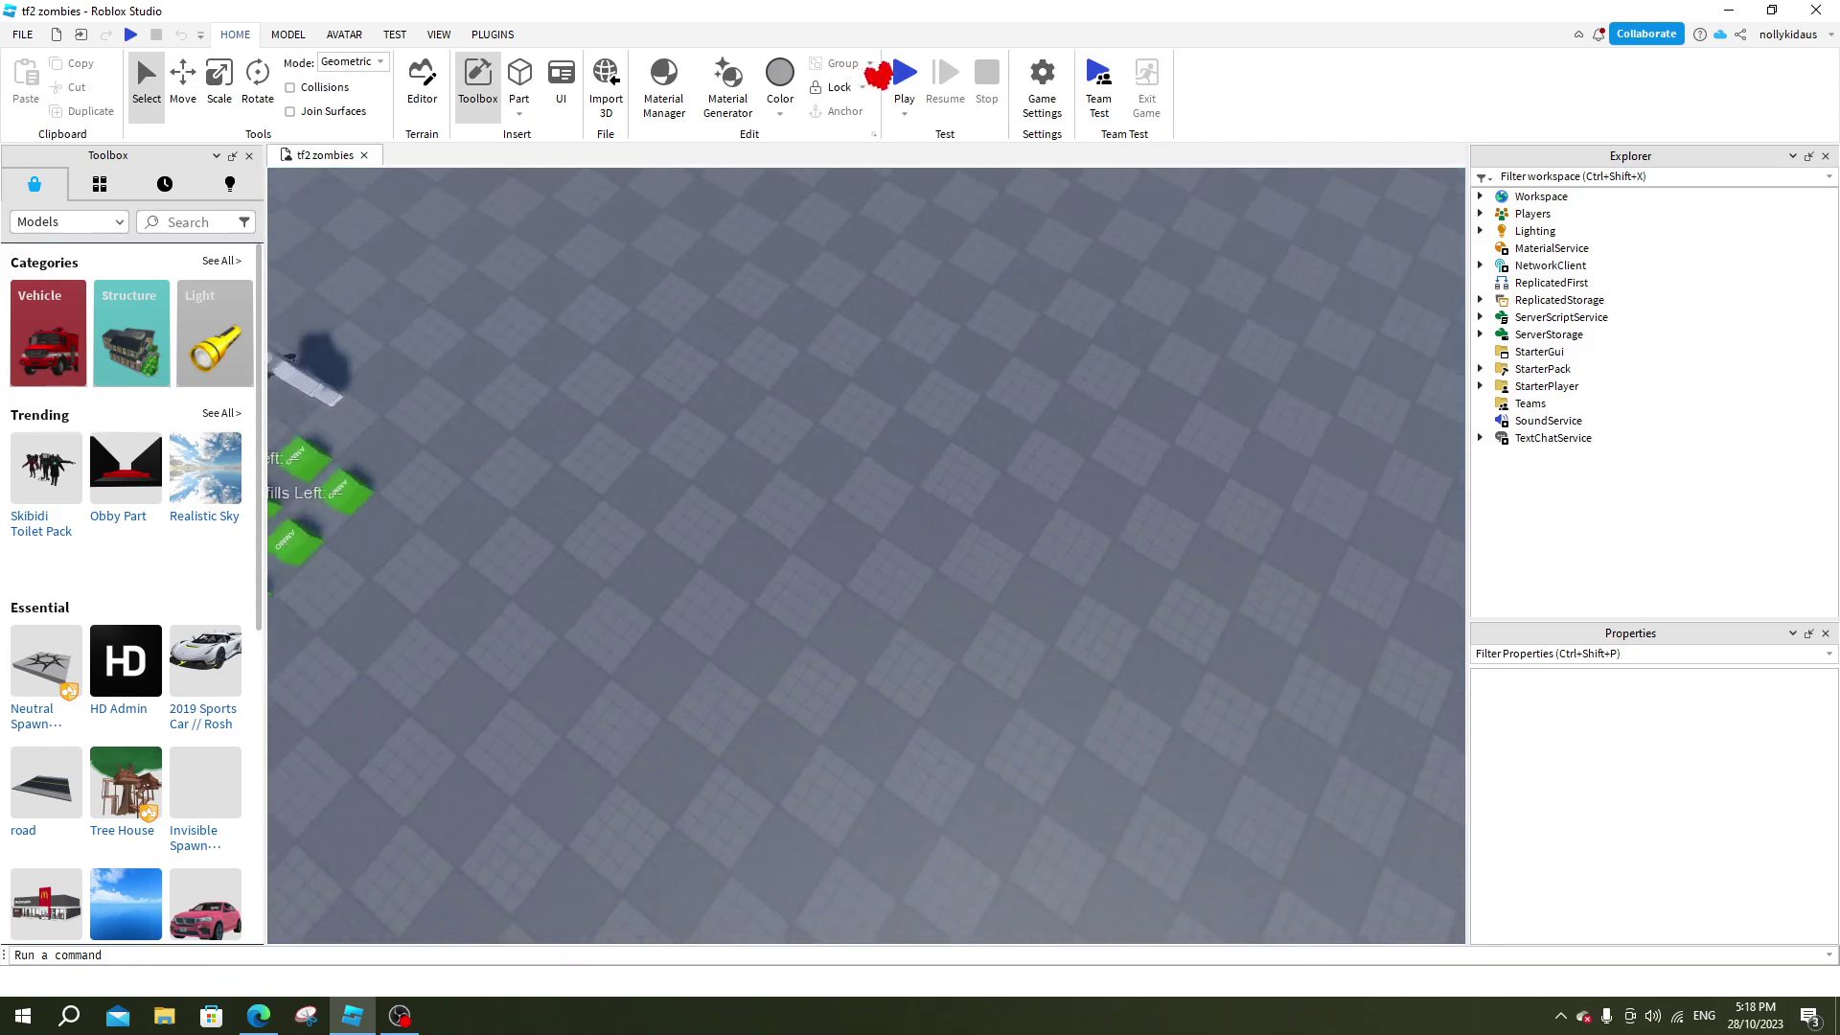
{"action": "key", "text": "w"}
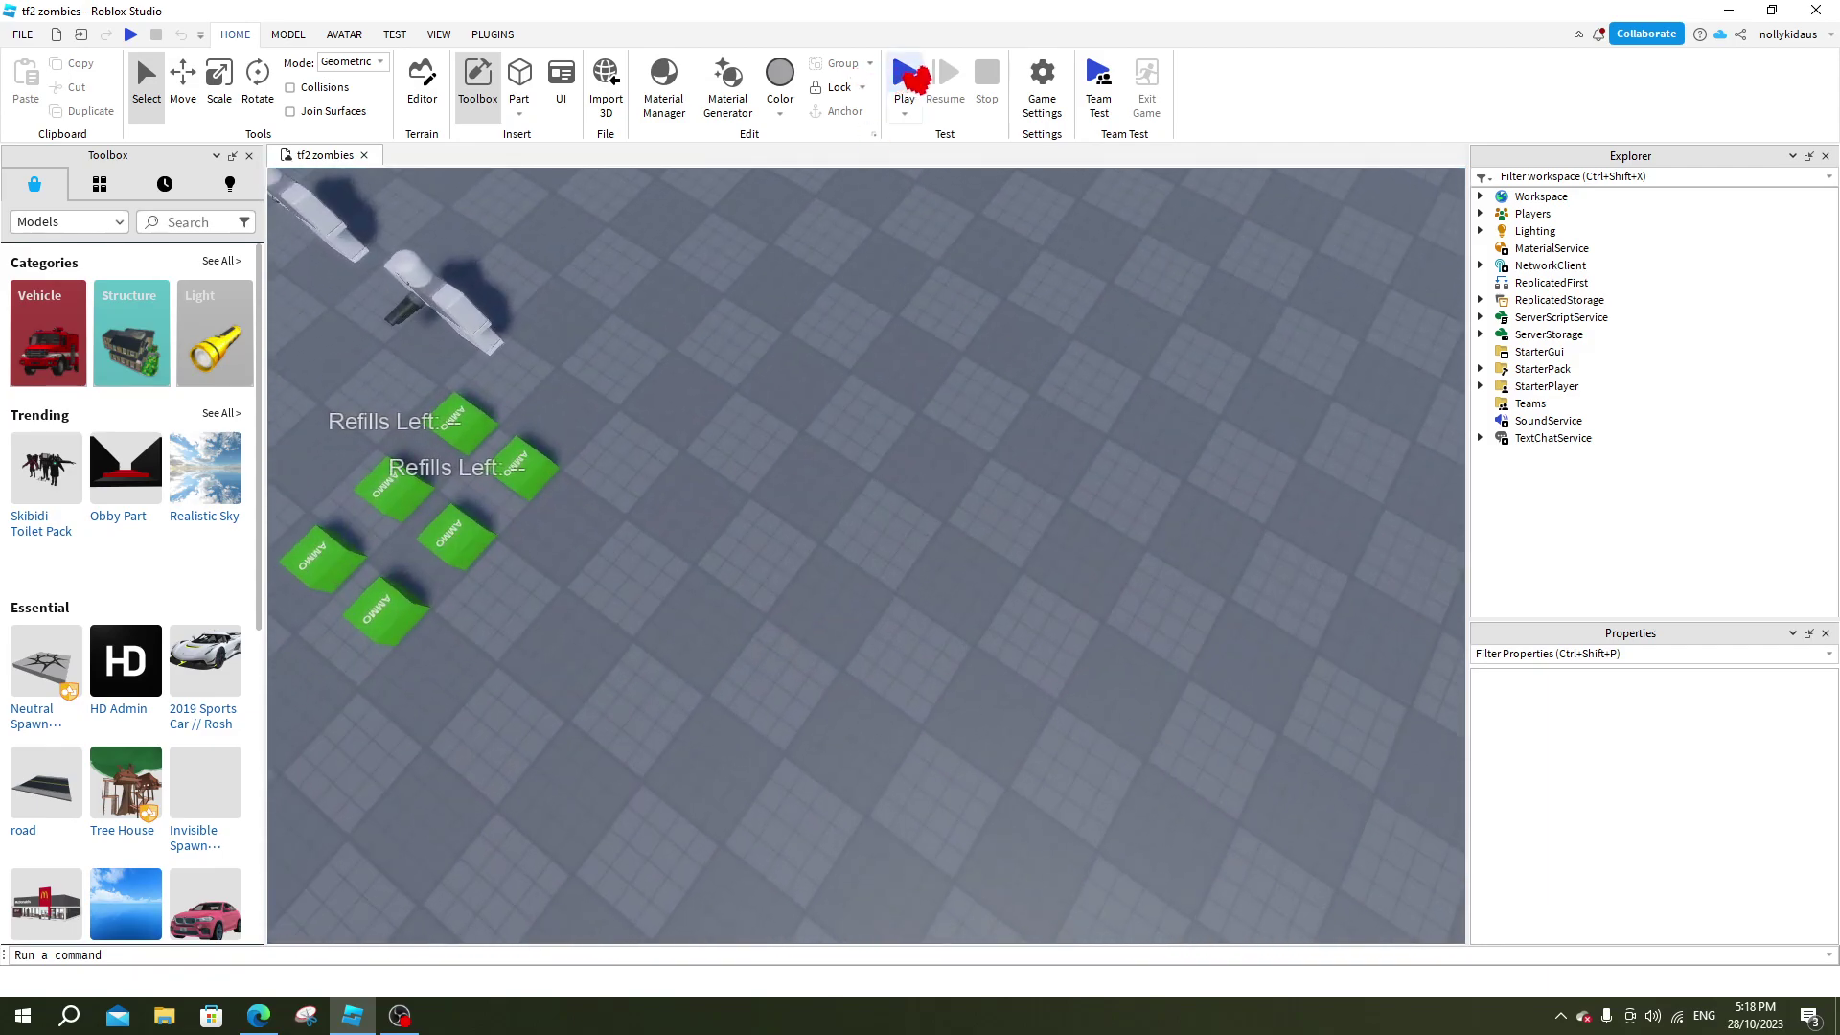
{"action": "left_click", "coordinate": [904, 72]}
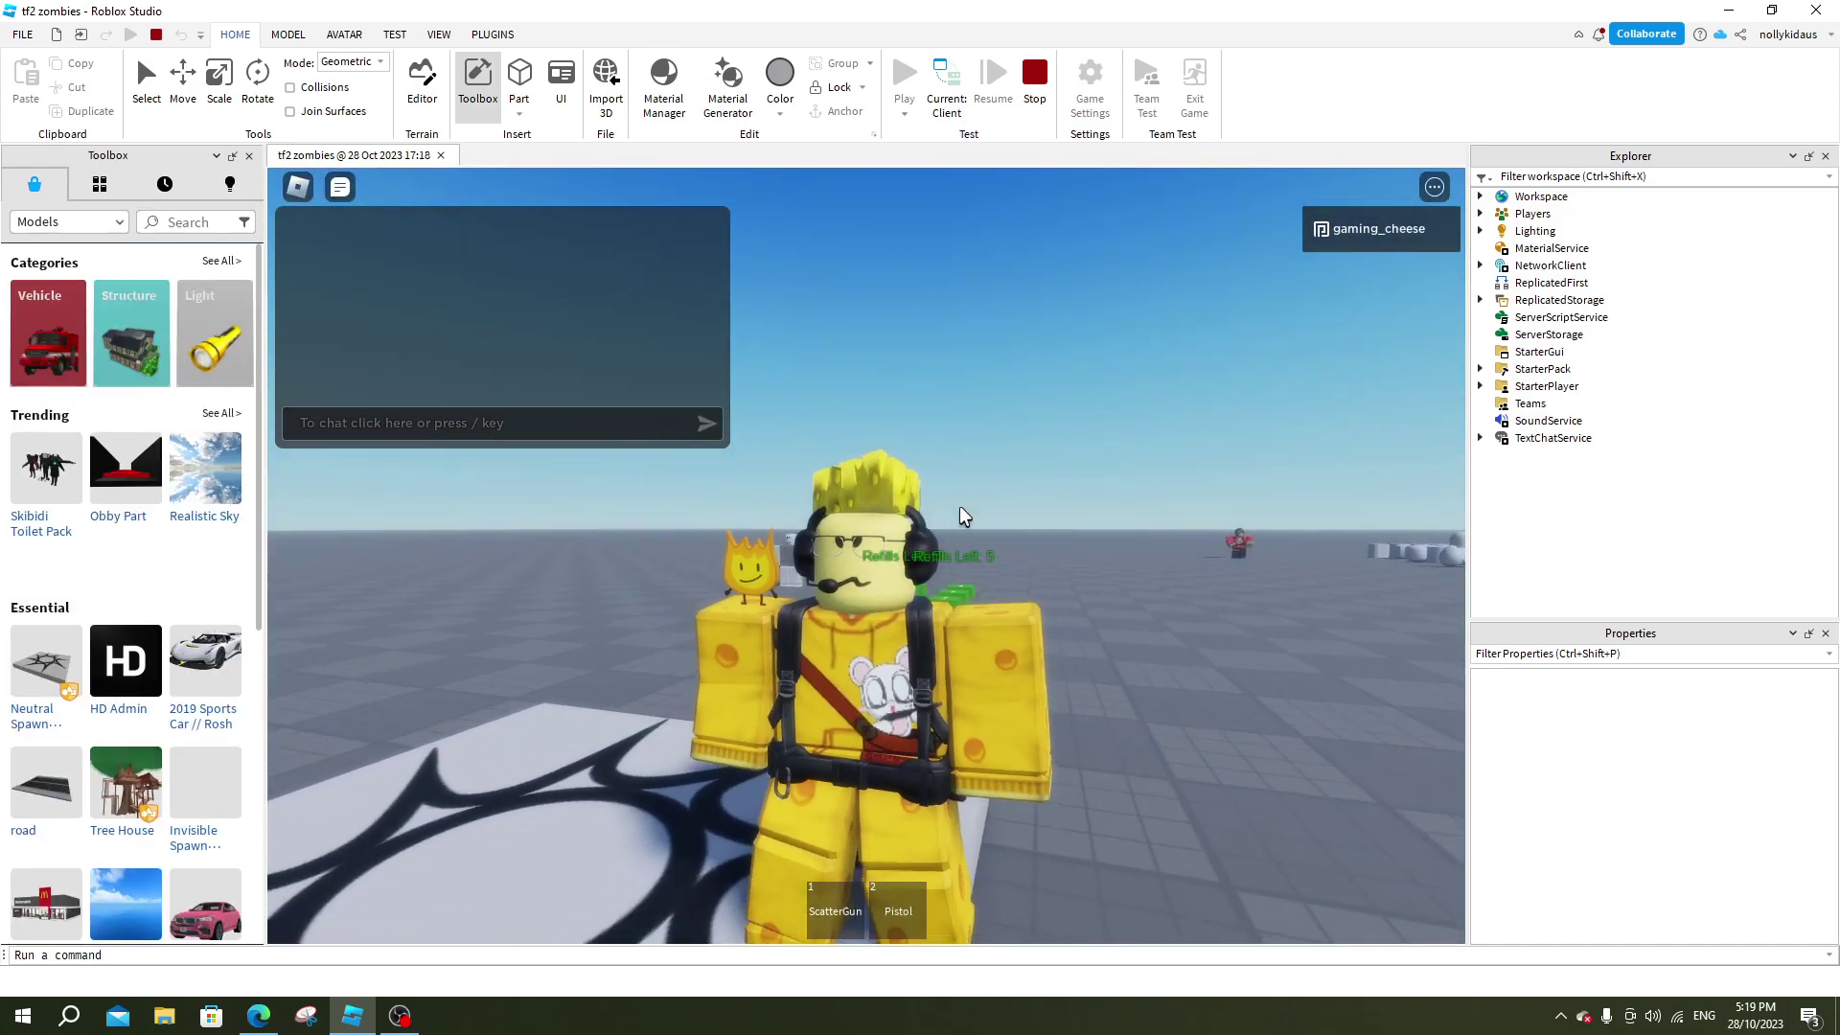
- Swap between the Pistol and ScatterGun, ending with both weapons put away
{"action": "key", "text": "2"}
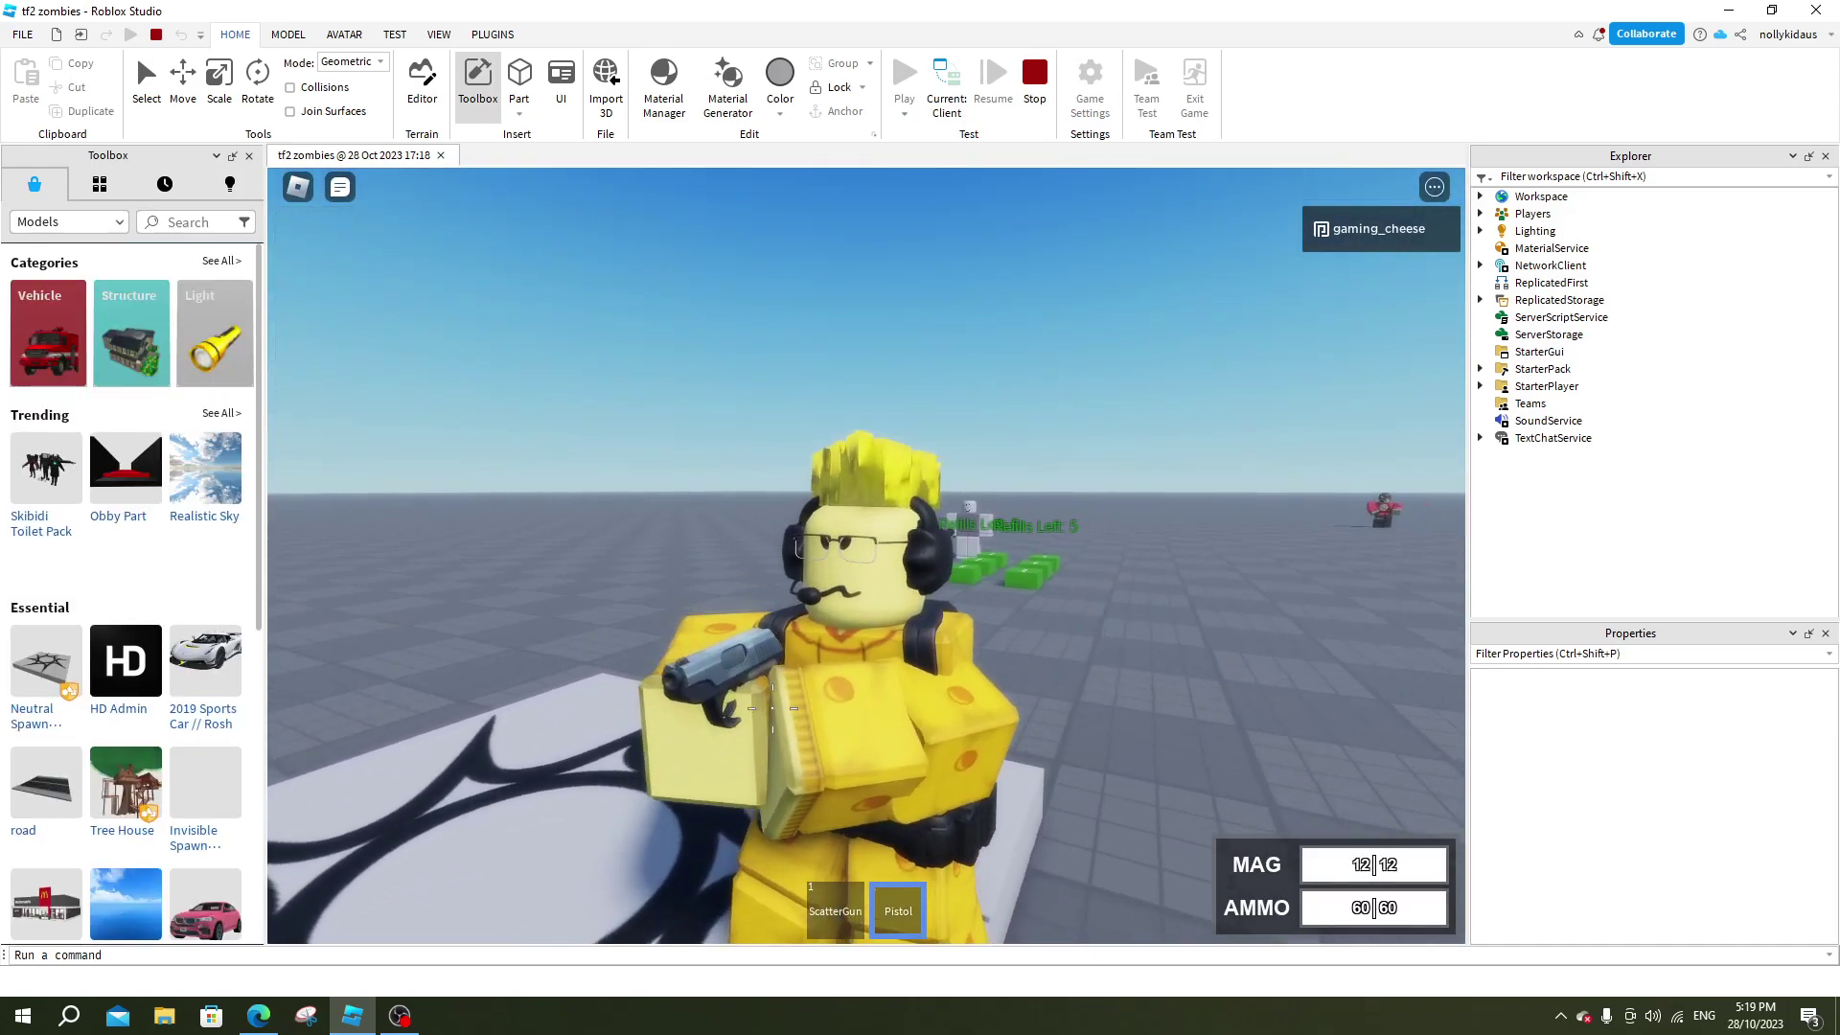
{"action": "left_click_drag", "start_coordinate": [964, 504], "coordinate": [772, 709]}
{"action": "key", "text": "1"}
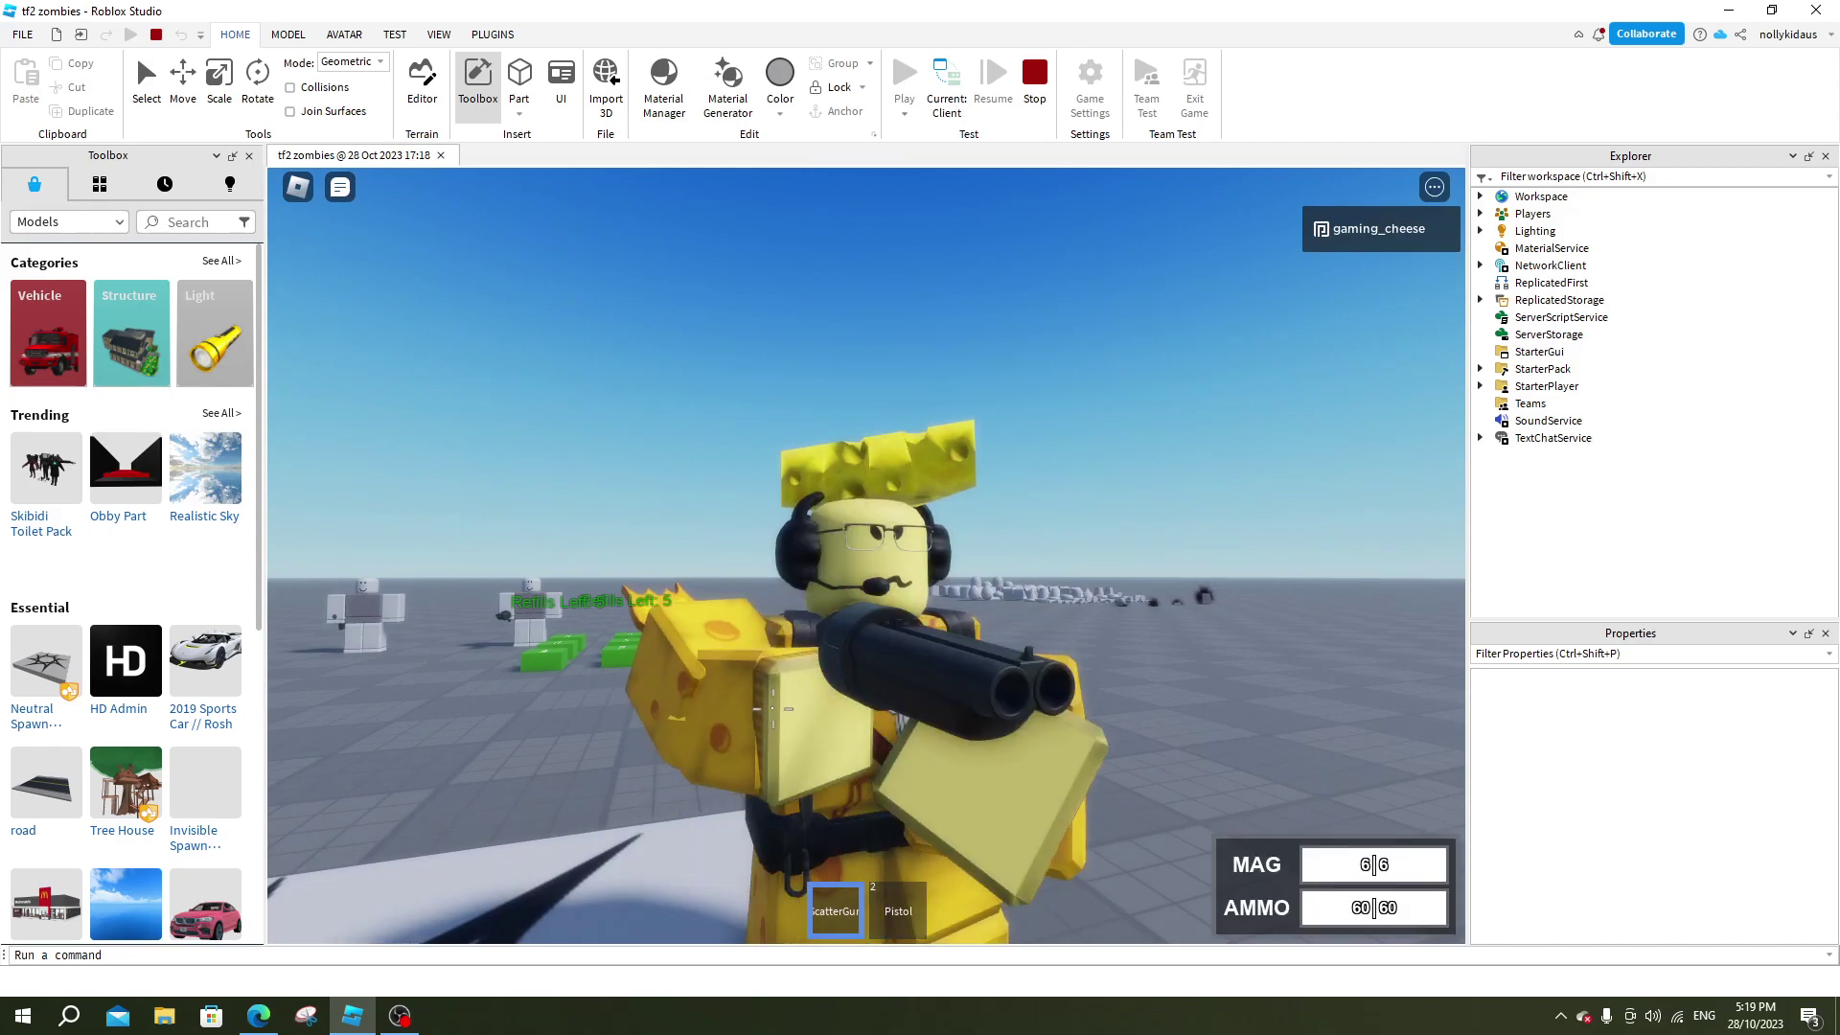
{"action": "key", "text": "1"}
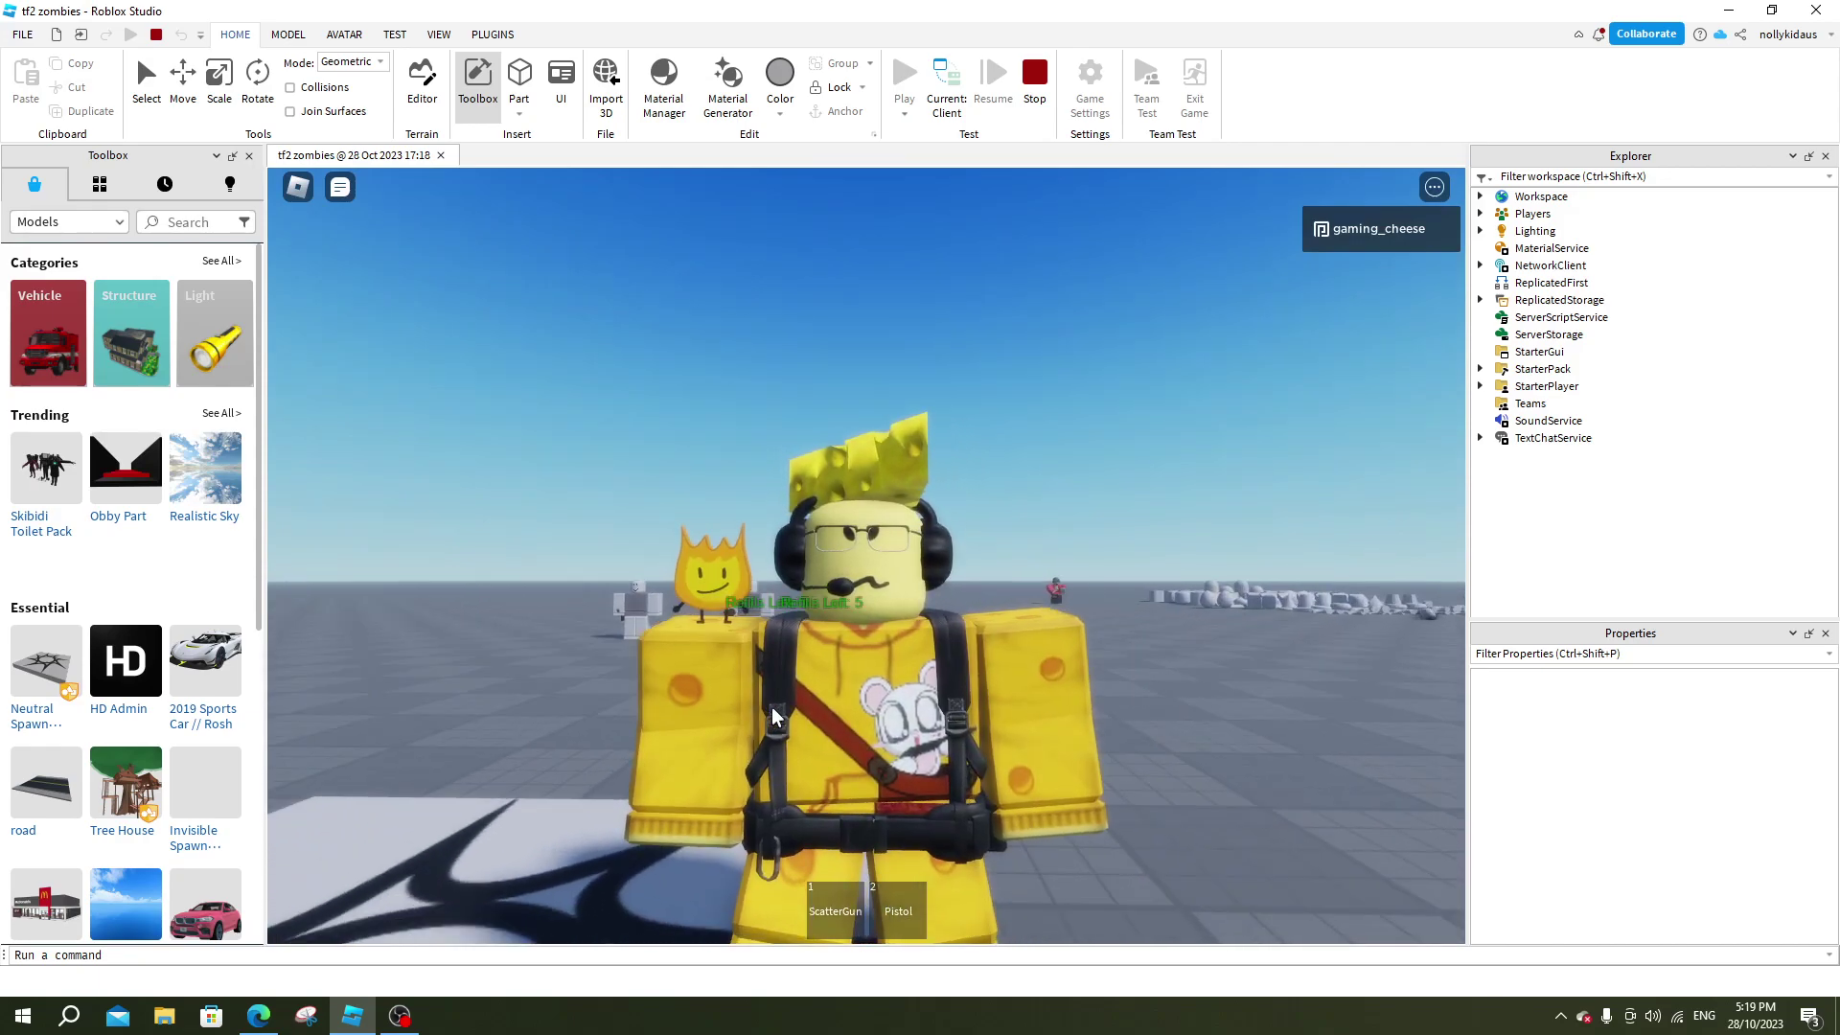
{"action": "key", "text": "2"}
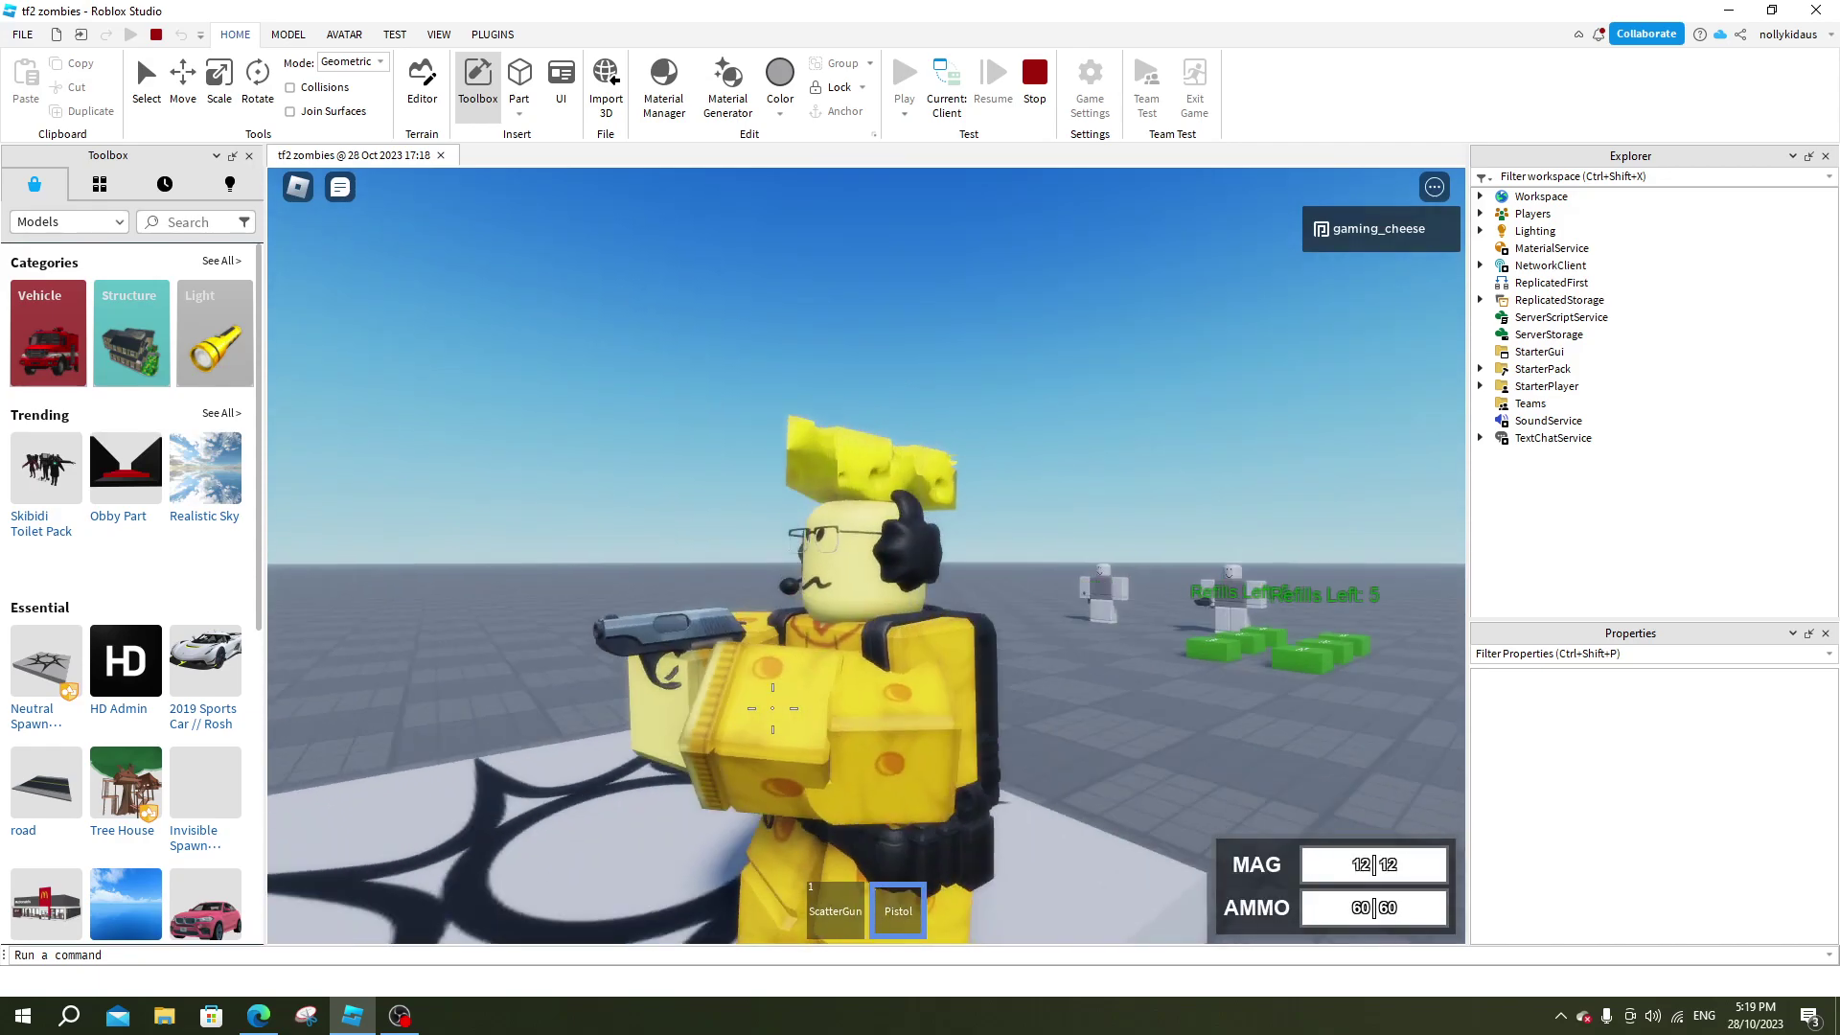
{"action": "scroll", "coordinate": [775, 715], "scroll_direction": "up", "scroll_amount": 5}
{"action": "scroll", "coordinate": [774, 715], "scroll_direction": "up", "scroll_amount": 3}
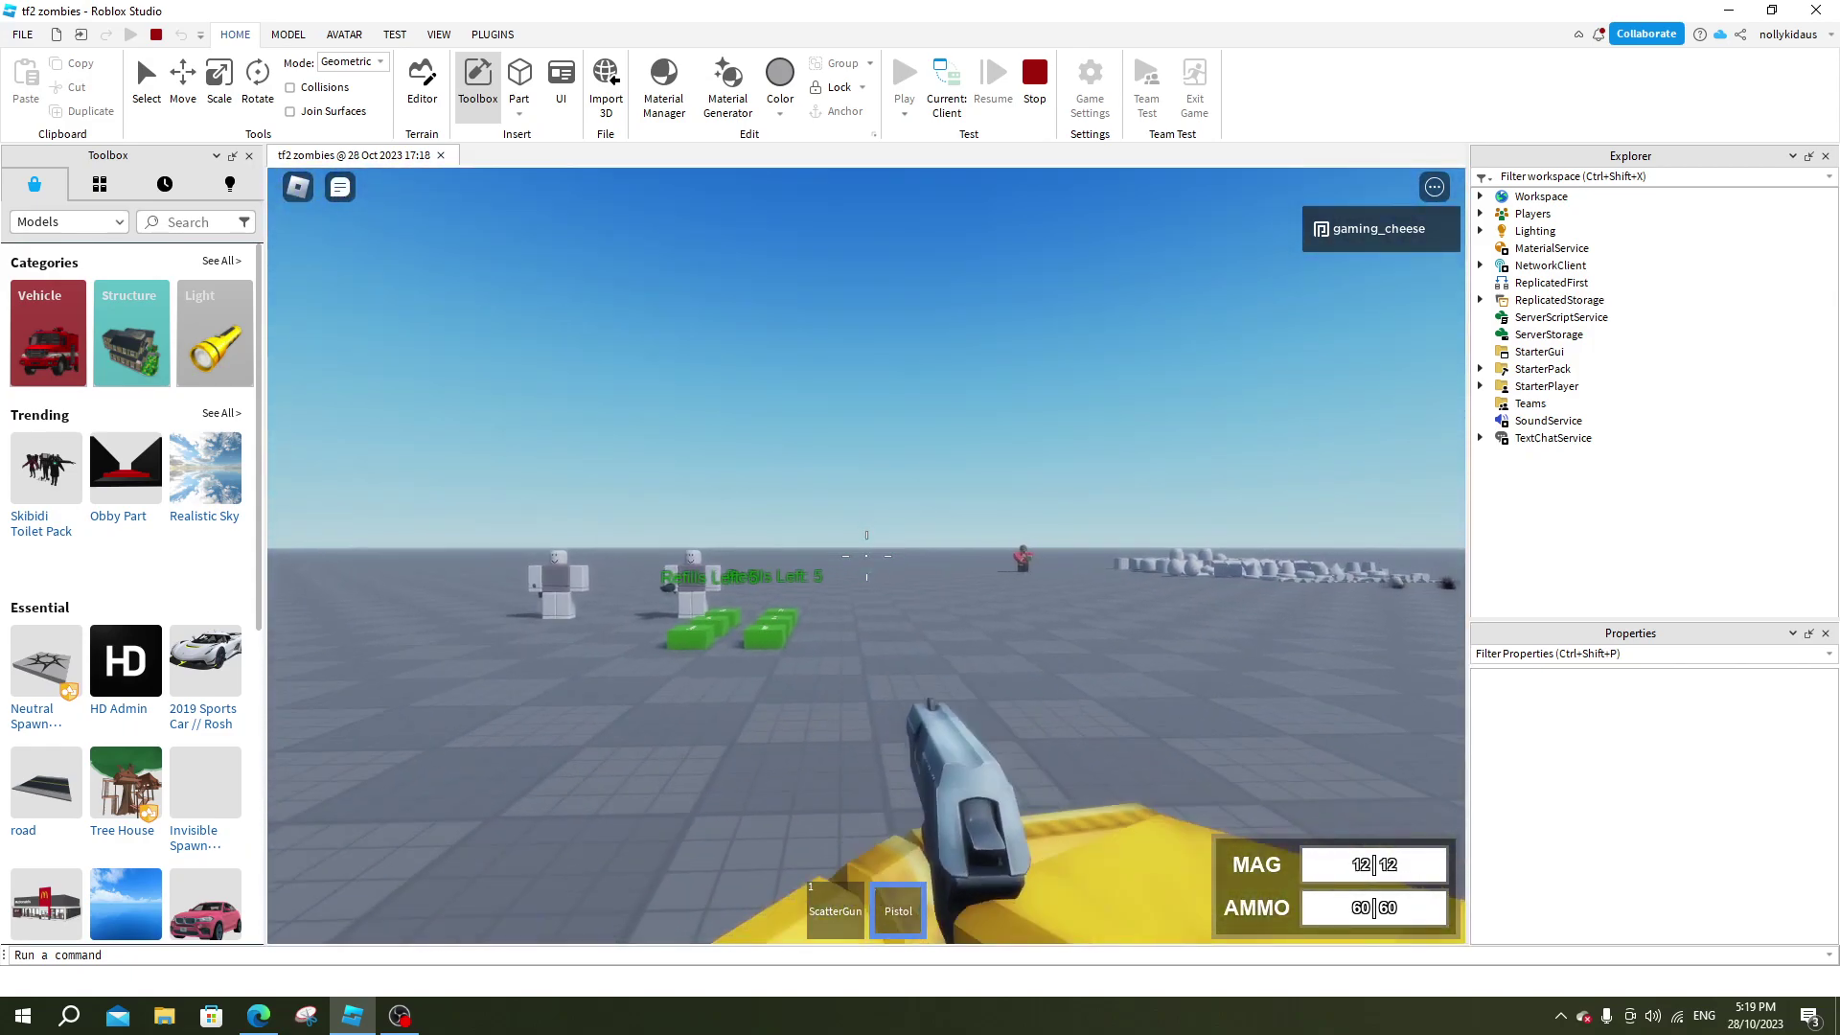
{"action": "scroll", "coordinate": [867, 556], "scroll_direction": "down", "scroll_amount": 5}
{"action": "key", "text": "2"}
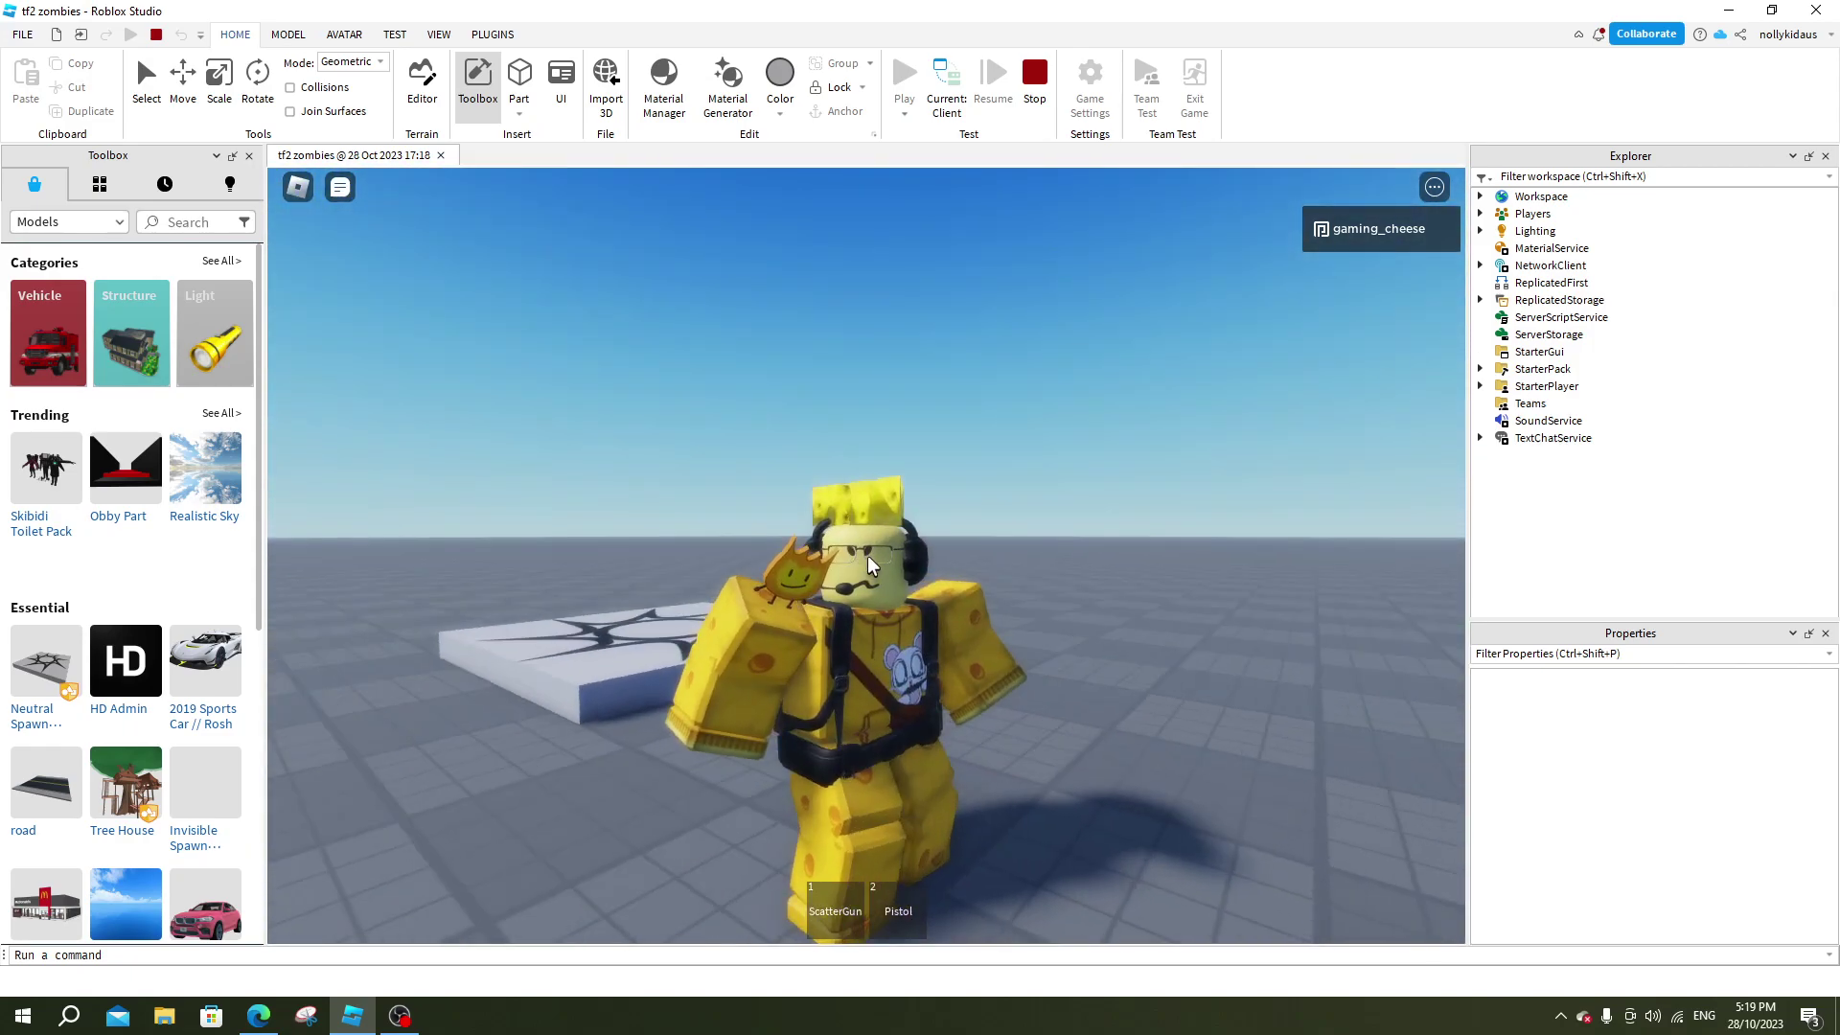
- Walk and turn the character toward the dummies, then equip the ScatterGun
{"action": "key", "text": "w"}
{"action": "key", "text": "s"}
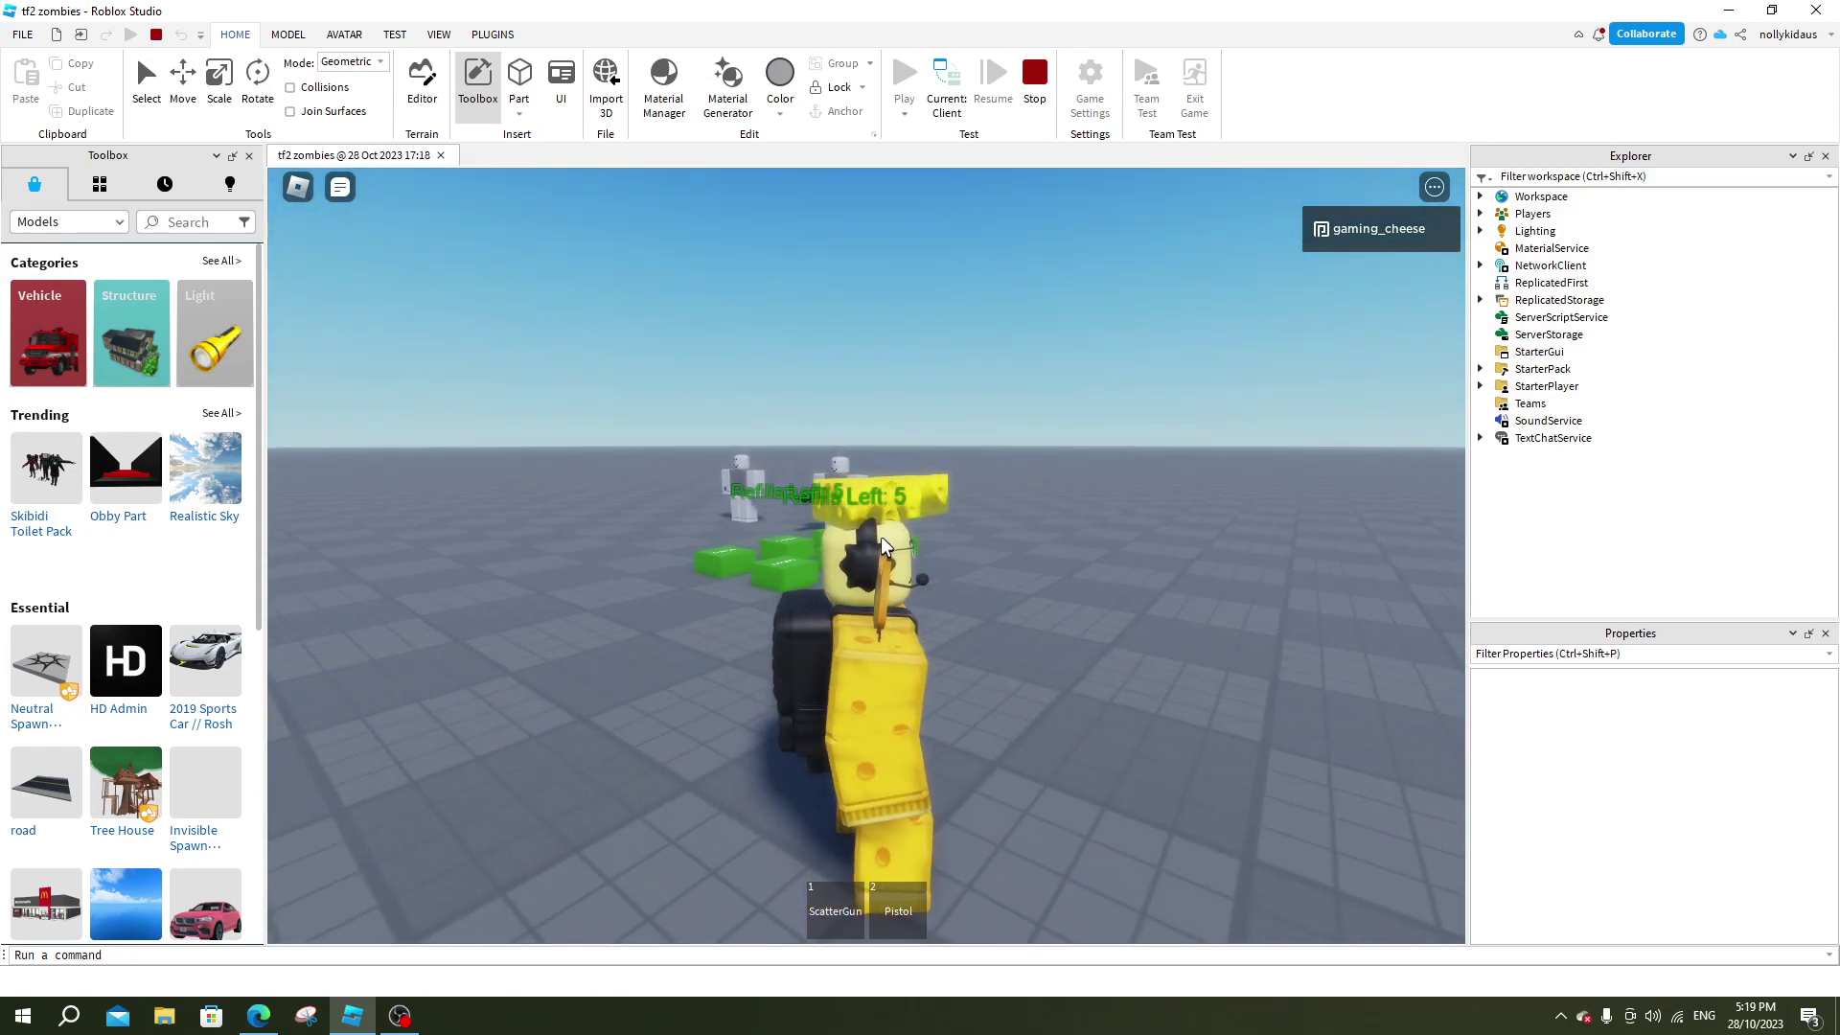
{"action": "key", "text": "w"}
{"action": "key", "text": "Left"}
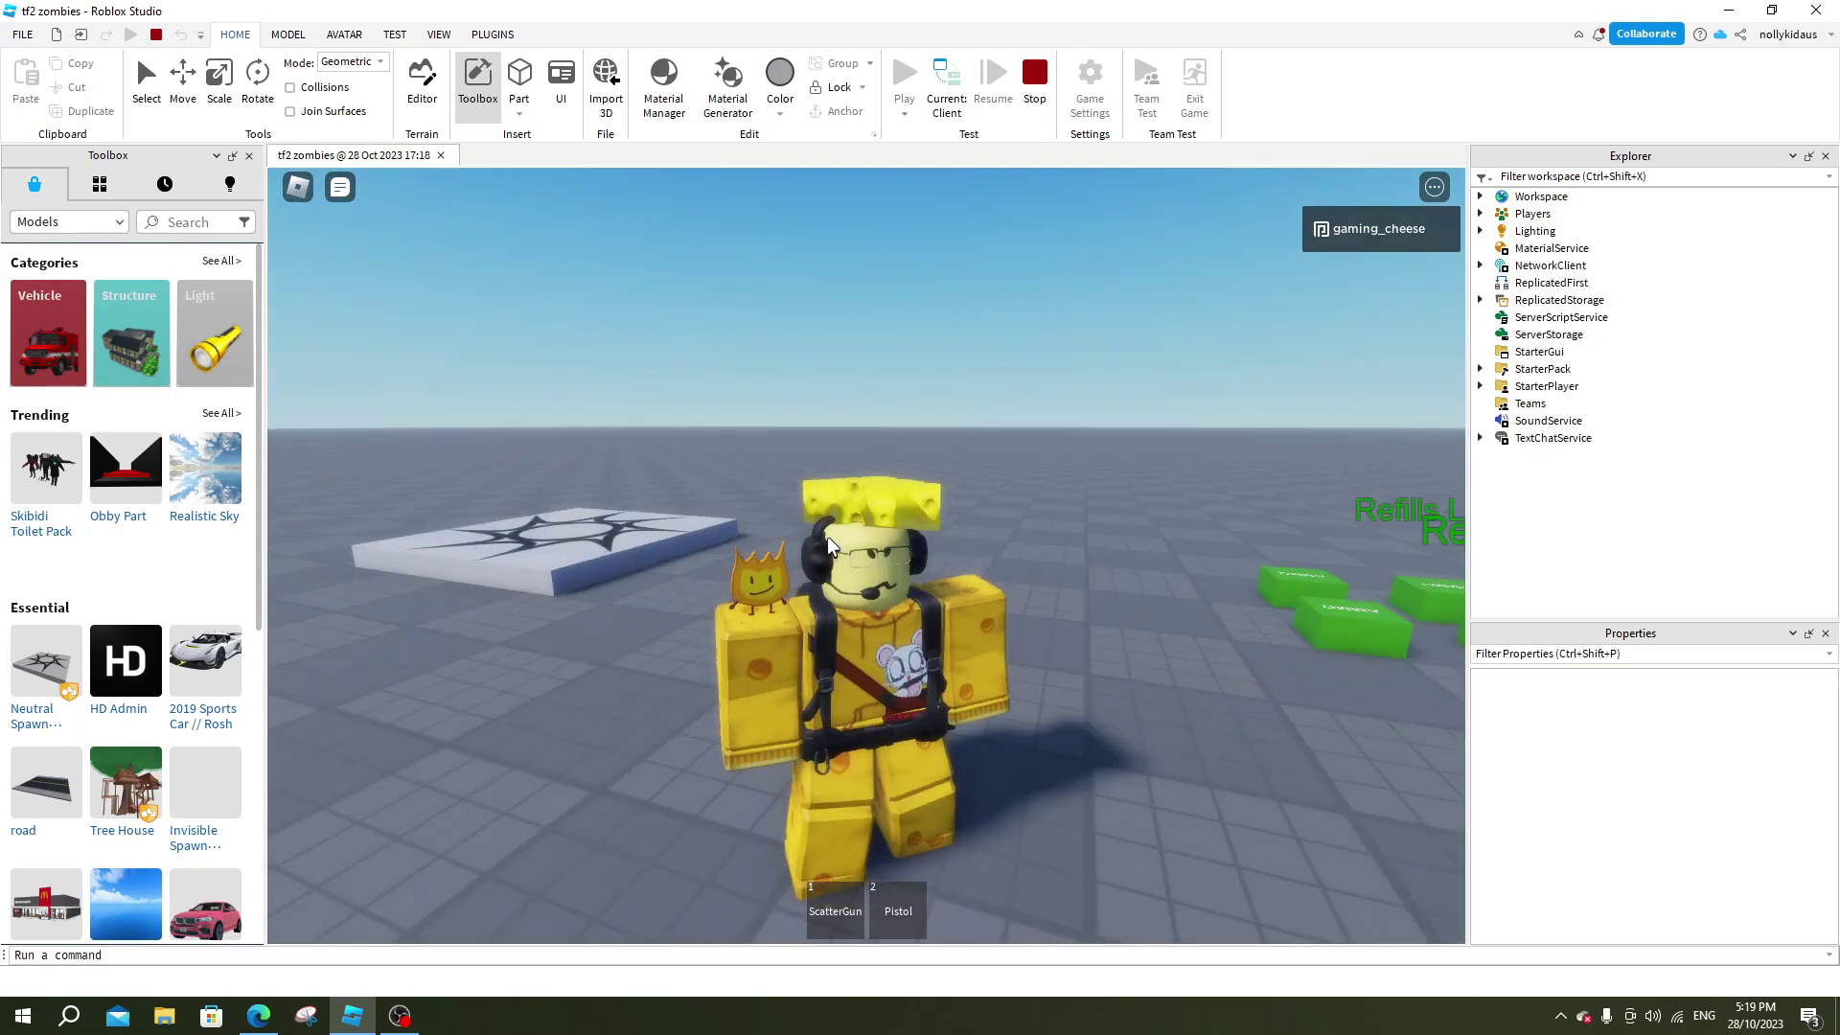
{"action": "left_click_drag", "start_coordinate": [882, 536], "coordinate": [827, 537]}
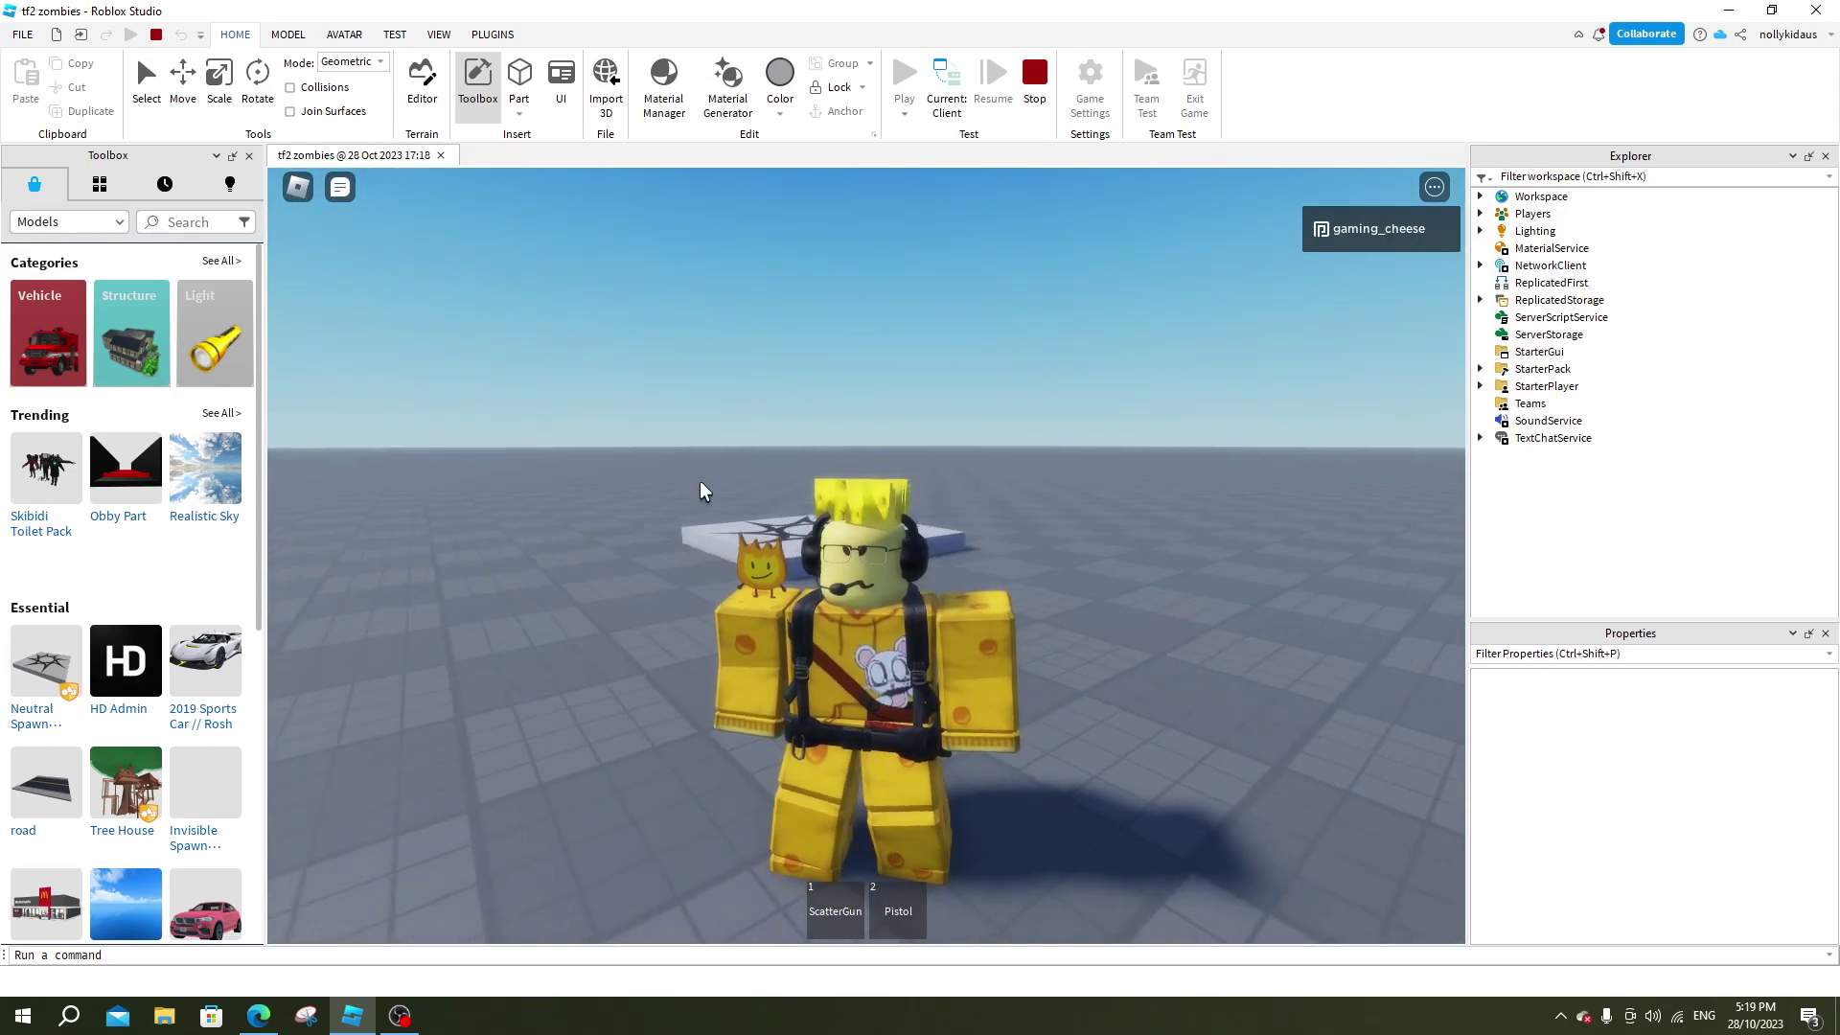
{"action": "key", "text": "1"}
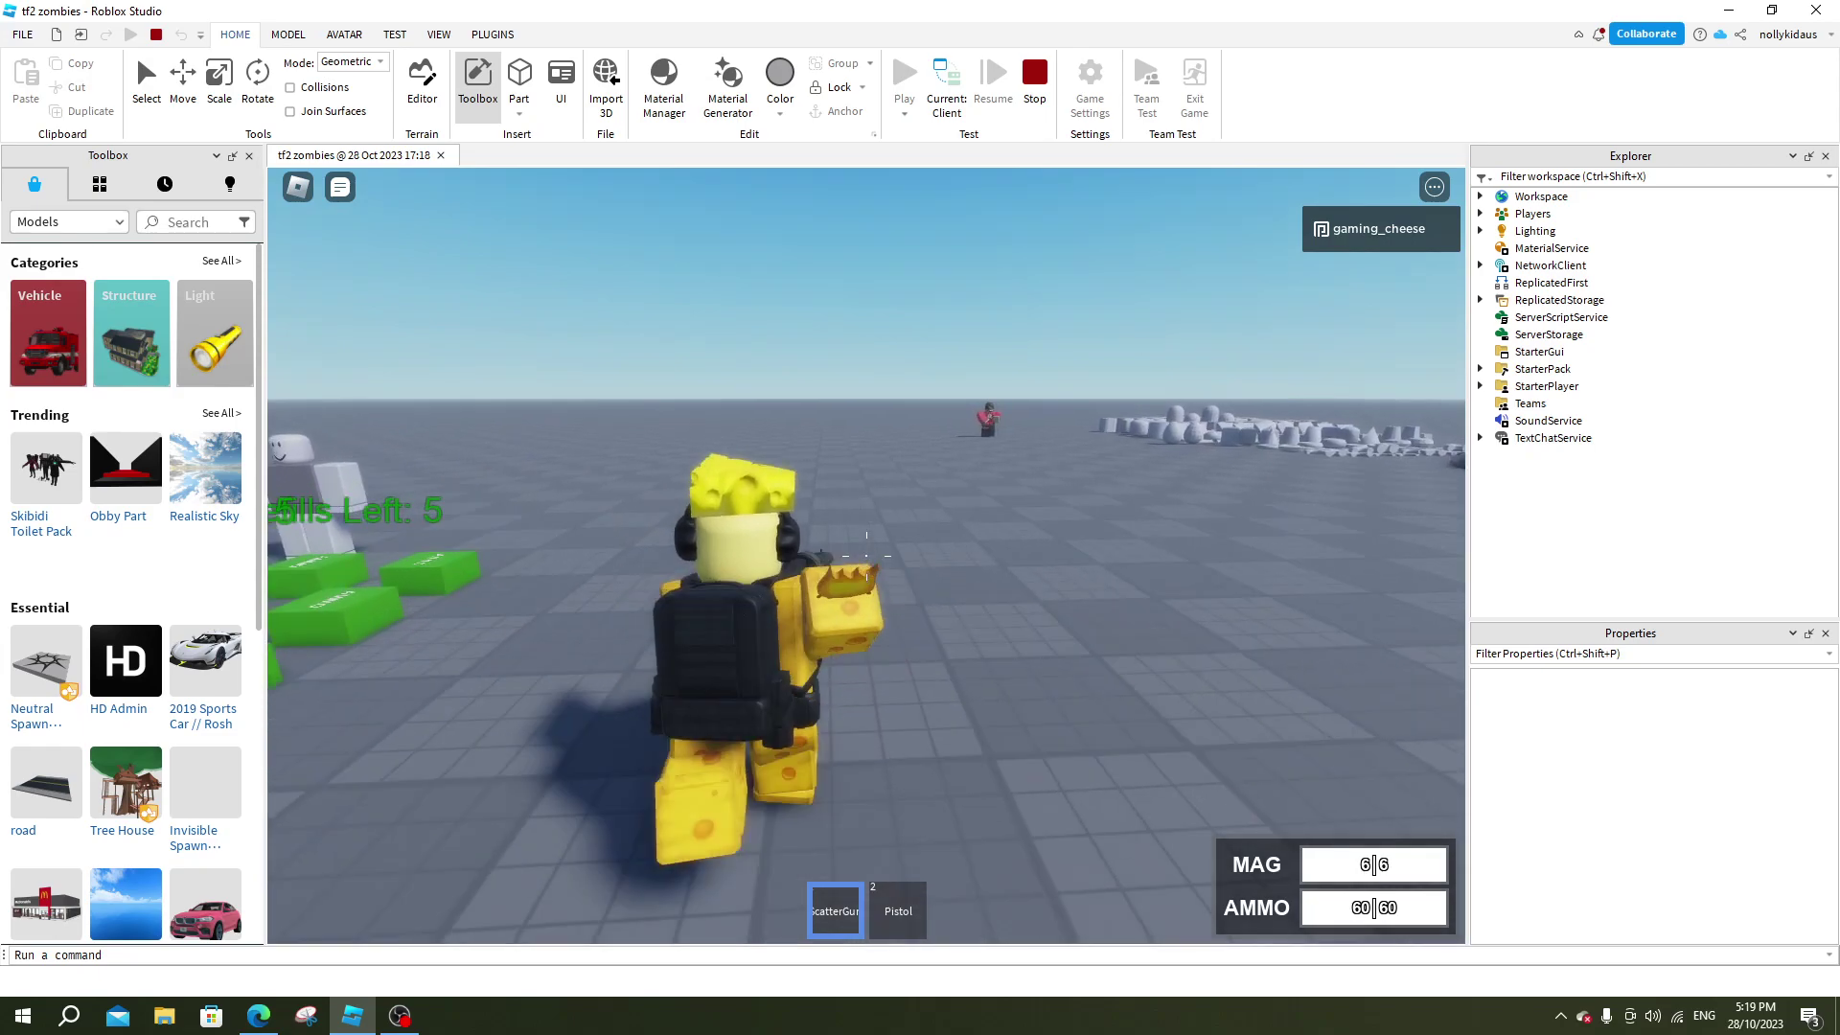
{"action": "scroll", "coordinate": [863, 576], "scroll_direction": "up", "scroll_amount": 5}
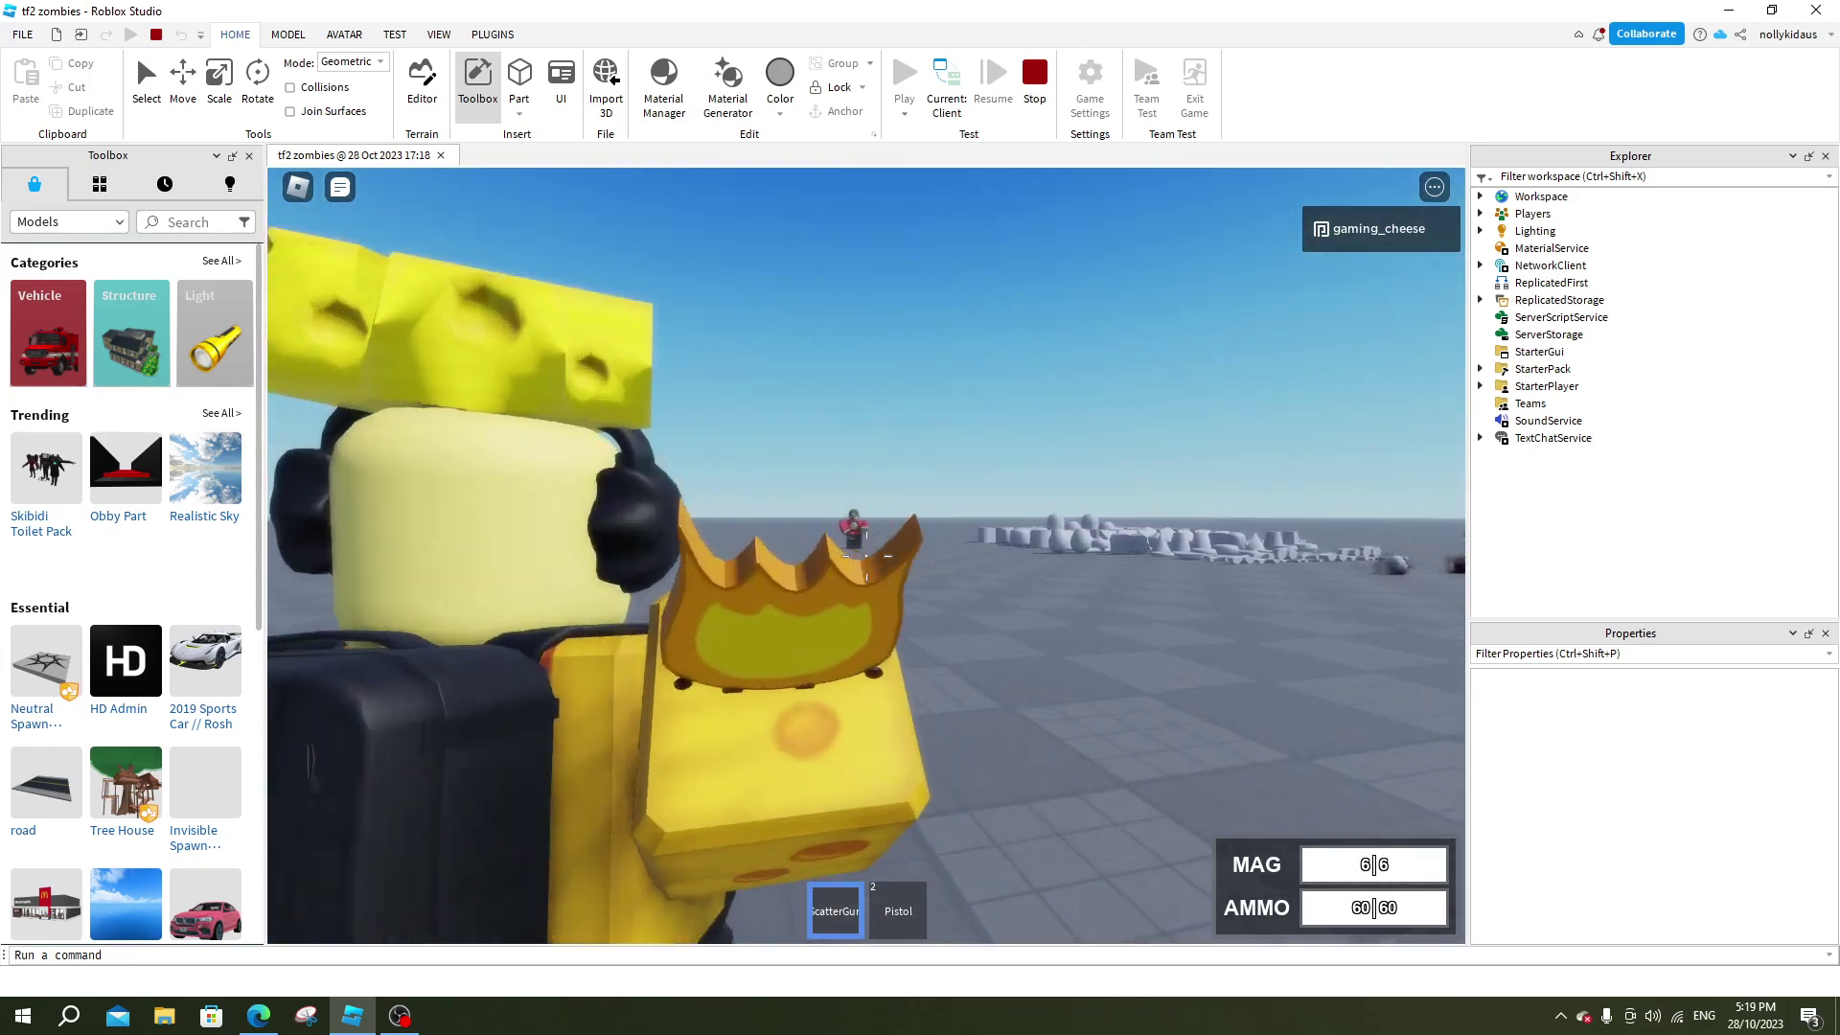
{"action": "scroll", "coordinate": [863, 576], "scroll_direction": "up", "scroll_amount": 3}
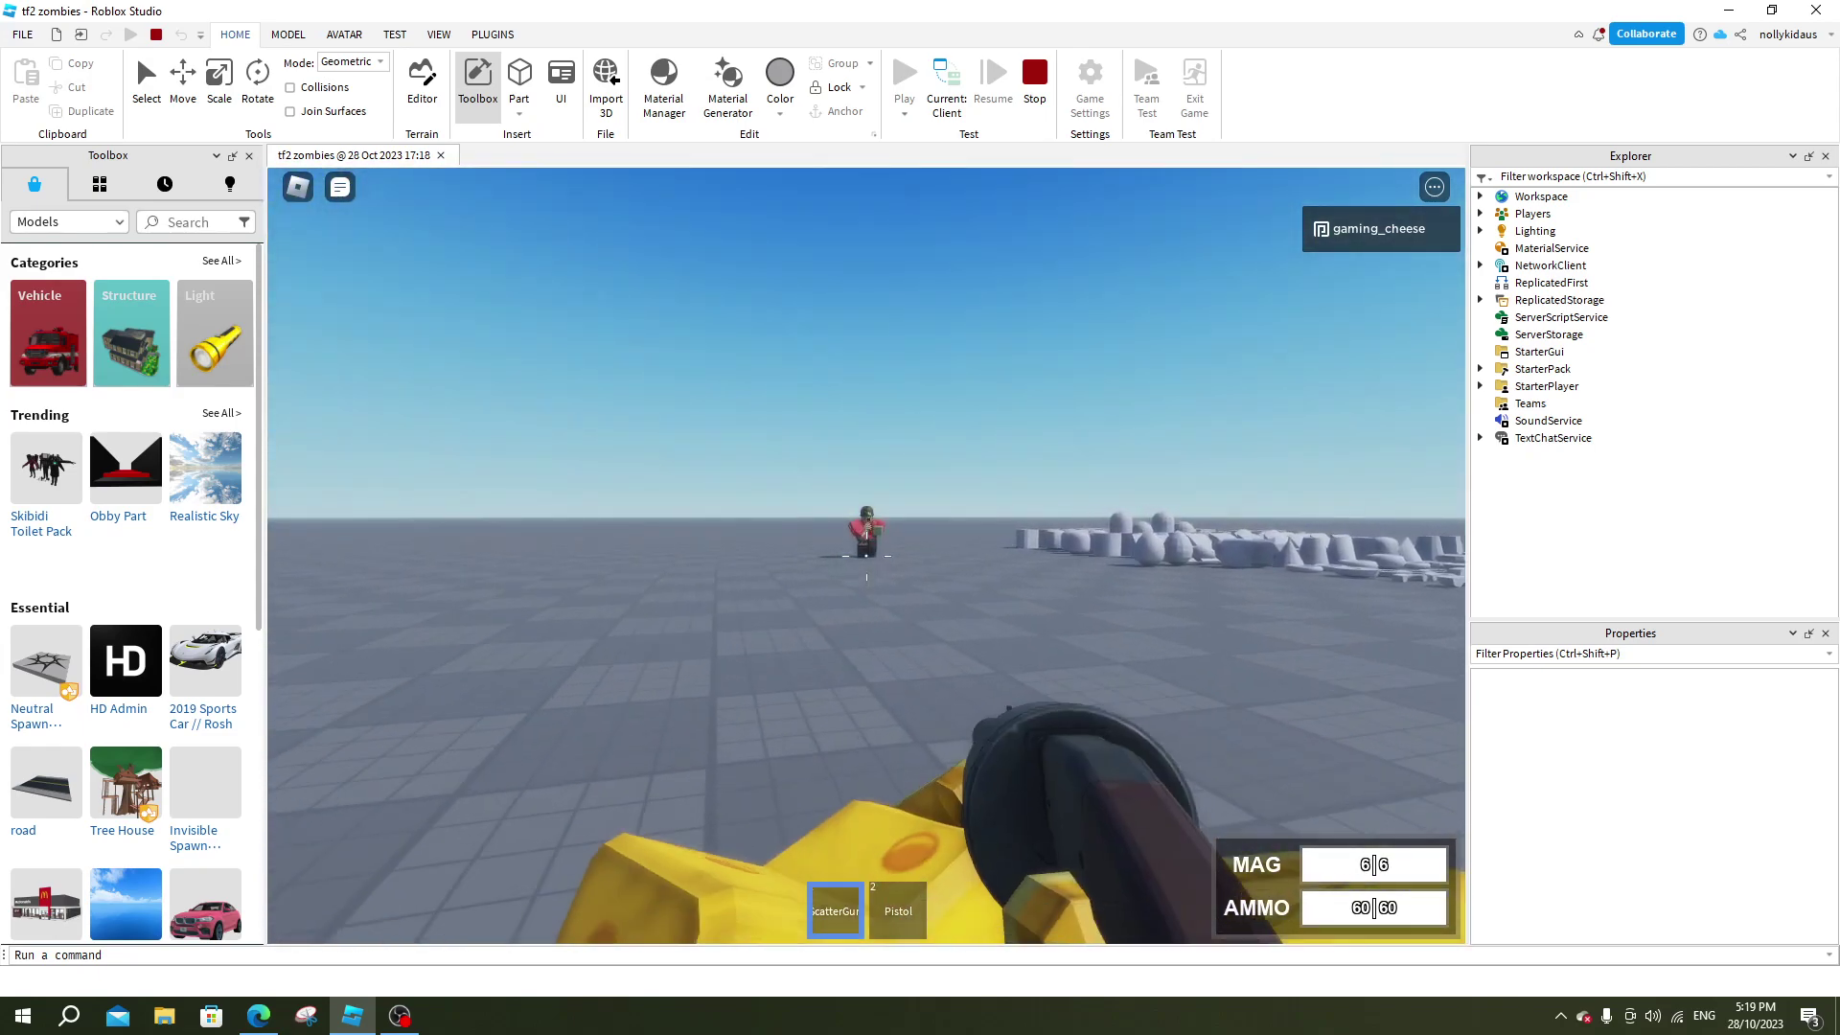
- Walk up to the zombie, fire the ScatterGun, reload it and put it away
{"action": "key", "text": "w"}
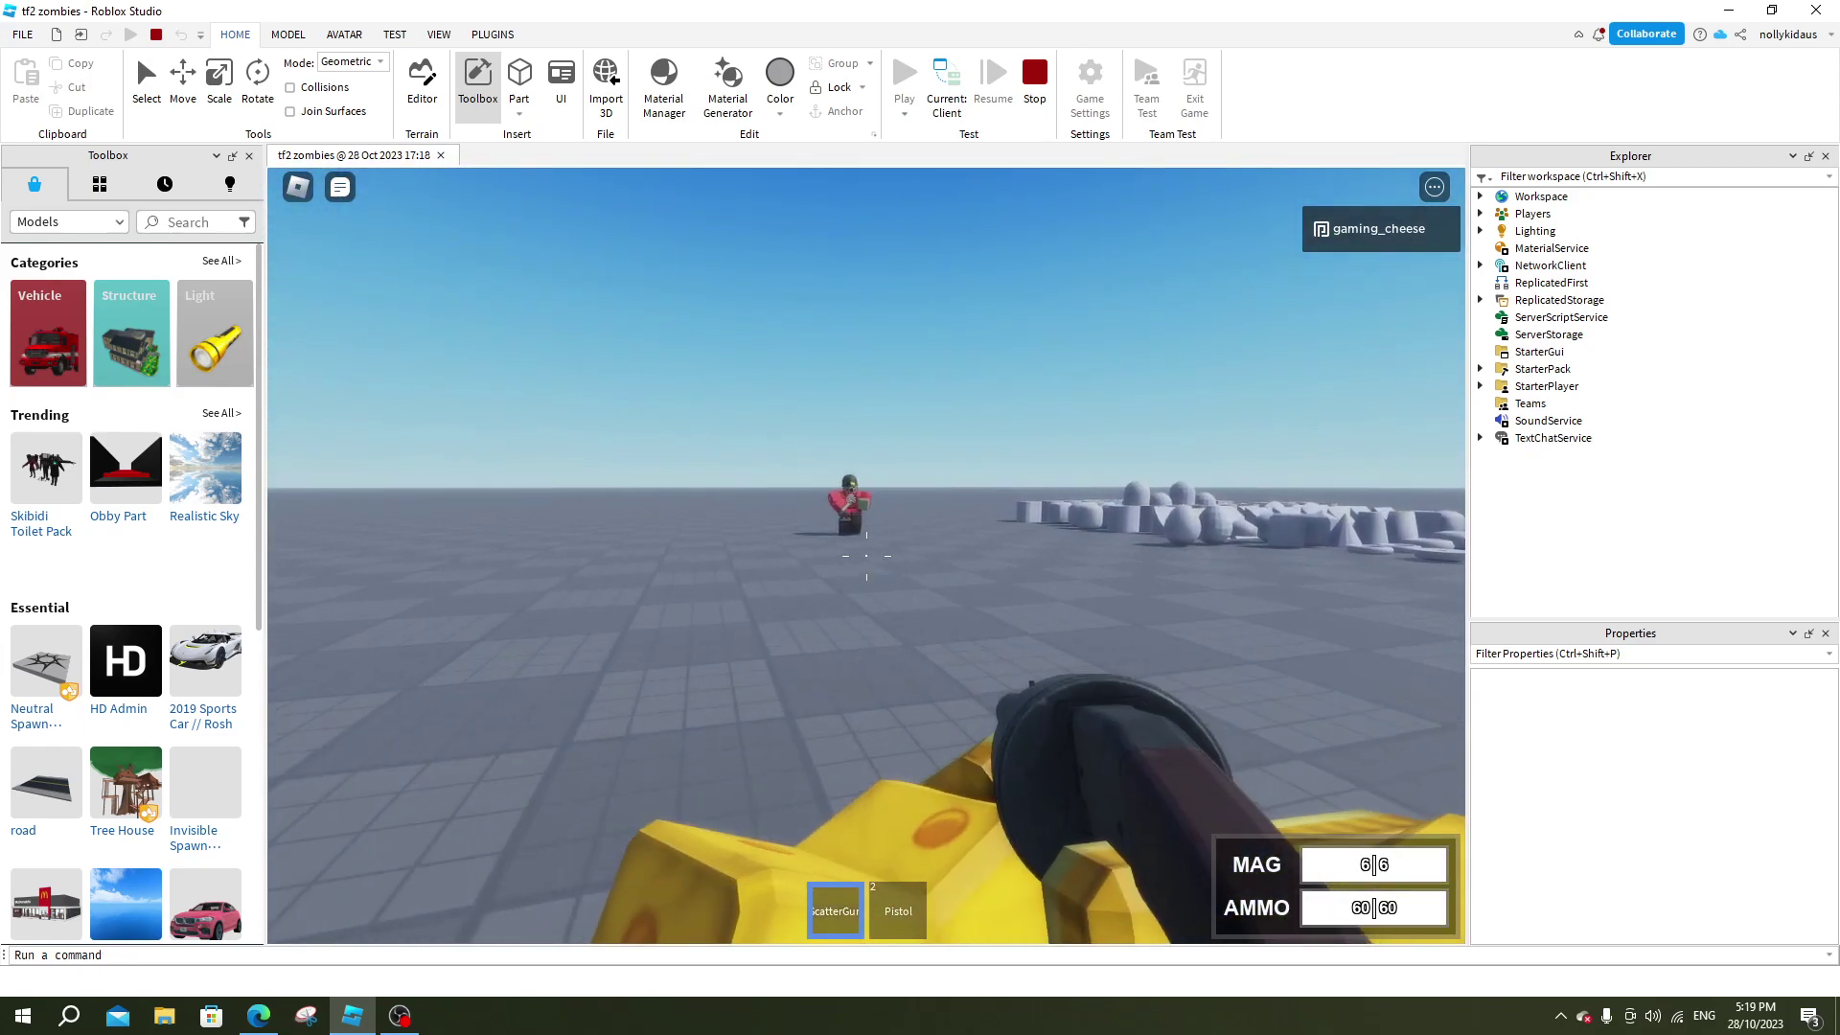
{"action": "key", "text": "w"}
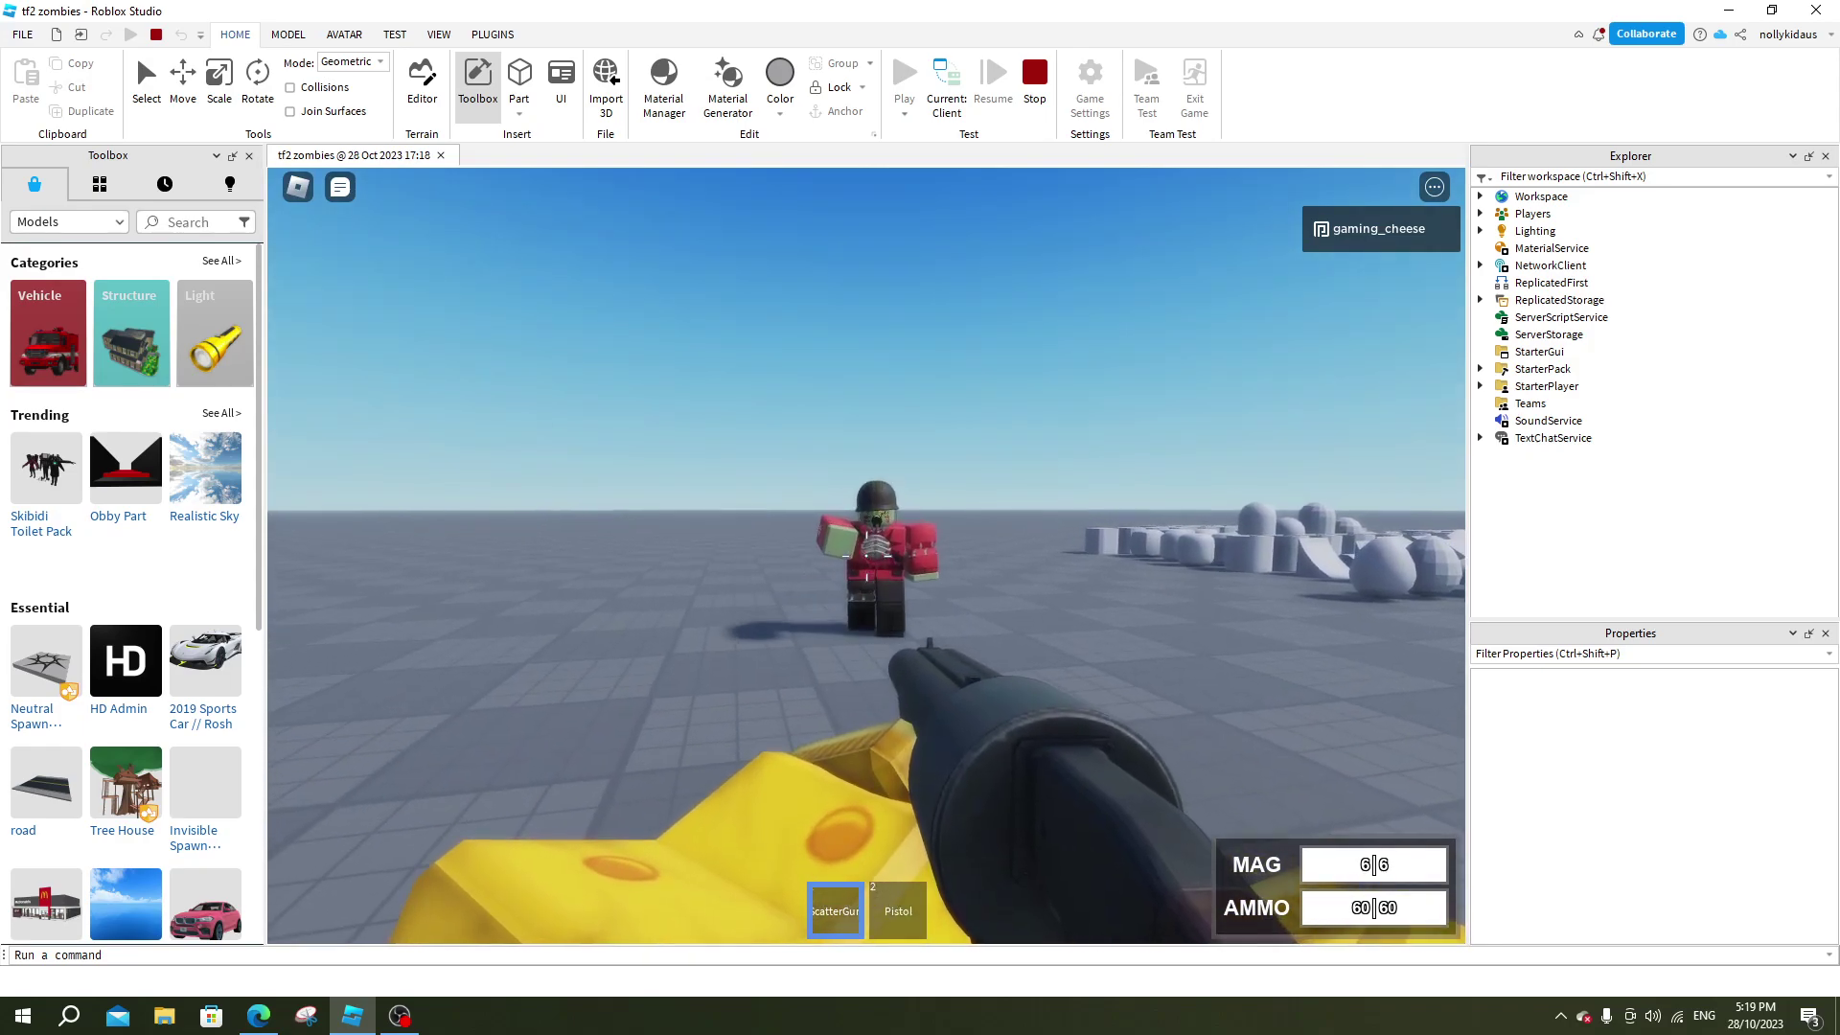
{"action": "left_click", "coordinate": [864, 575]}
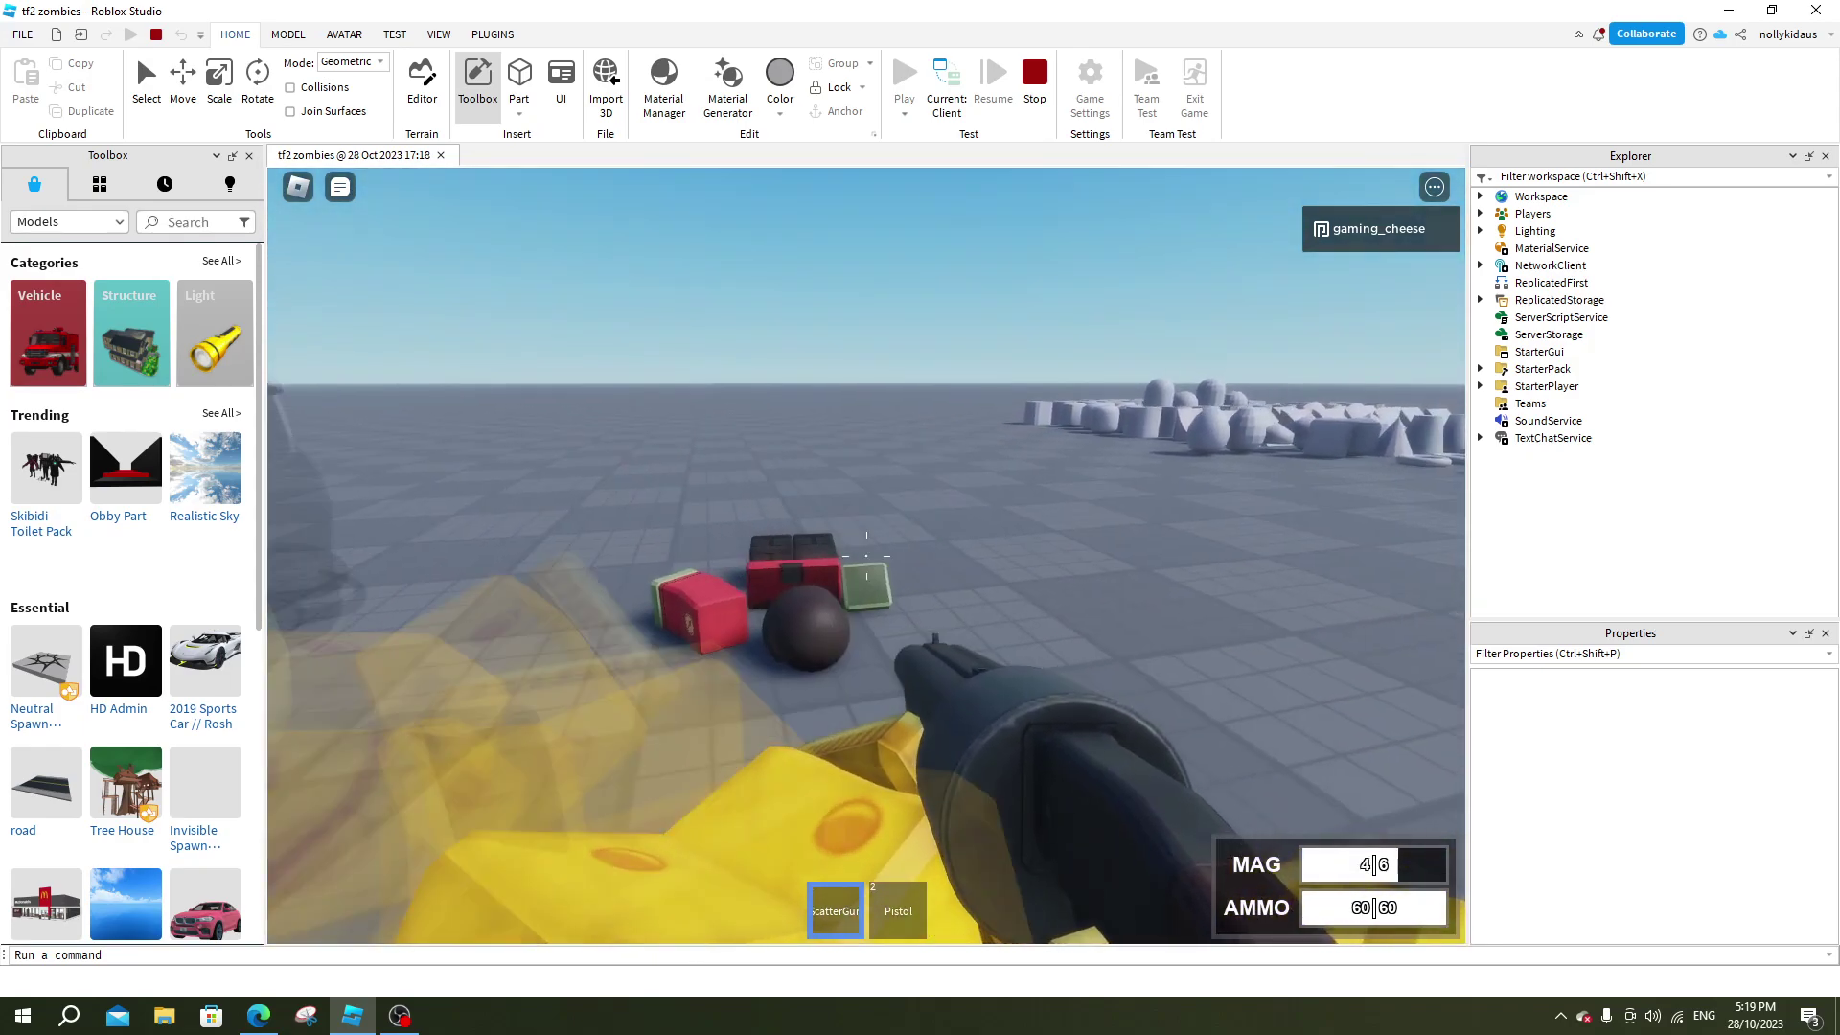
{"action": "scroll", "coordinate": [864, 575], "scroll_direction": "down", "scroll_amount": 3}
{"action": "key", "text": "r"}
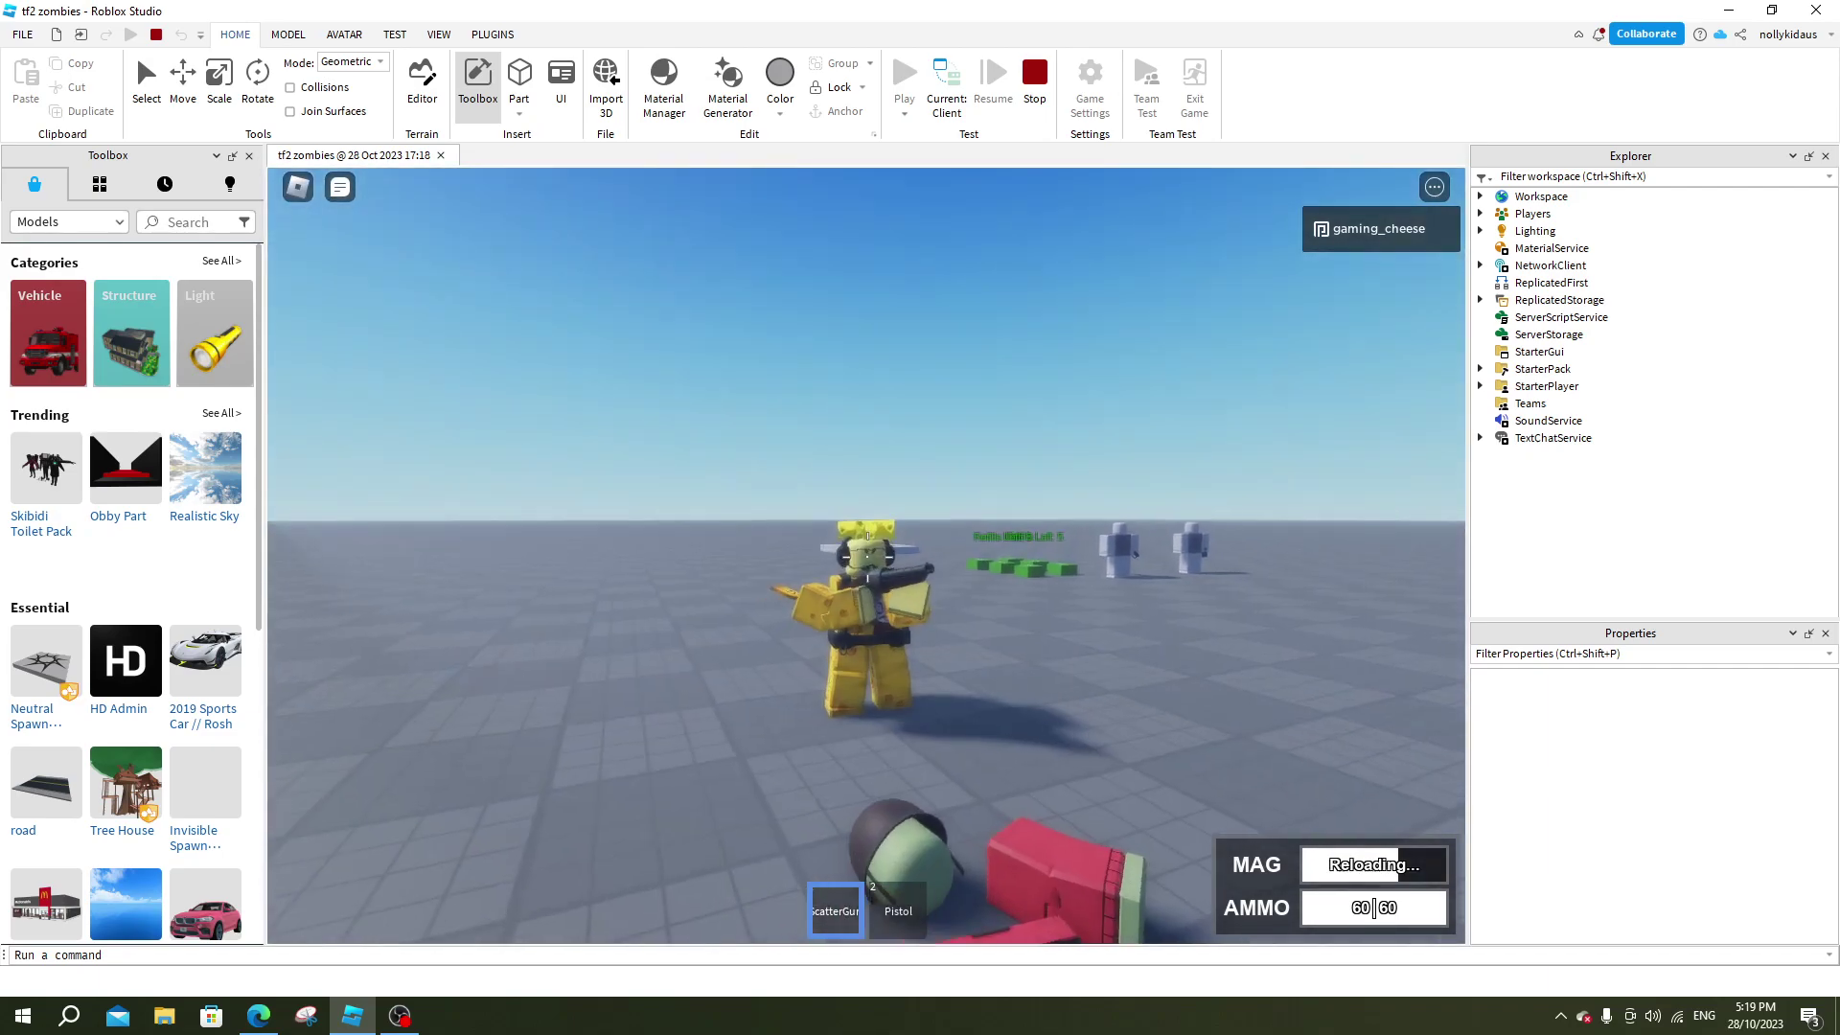
{"action": "key", "text": "1"}
- Re-equip the ScatterGun, shoot the zombie again and reload to 6/6 with 57 ammo
{"action": "right_click", "coordinate": [878, 608]}
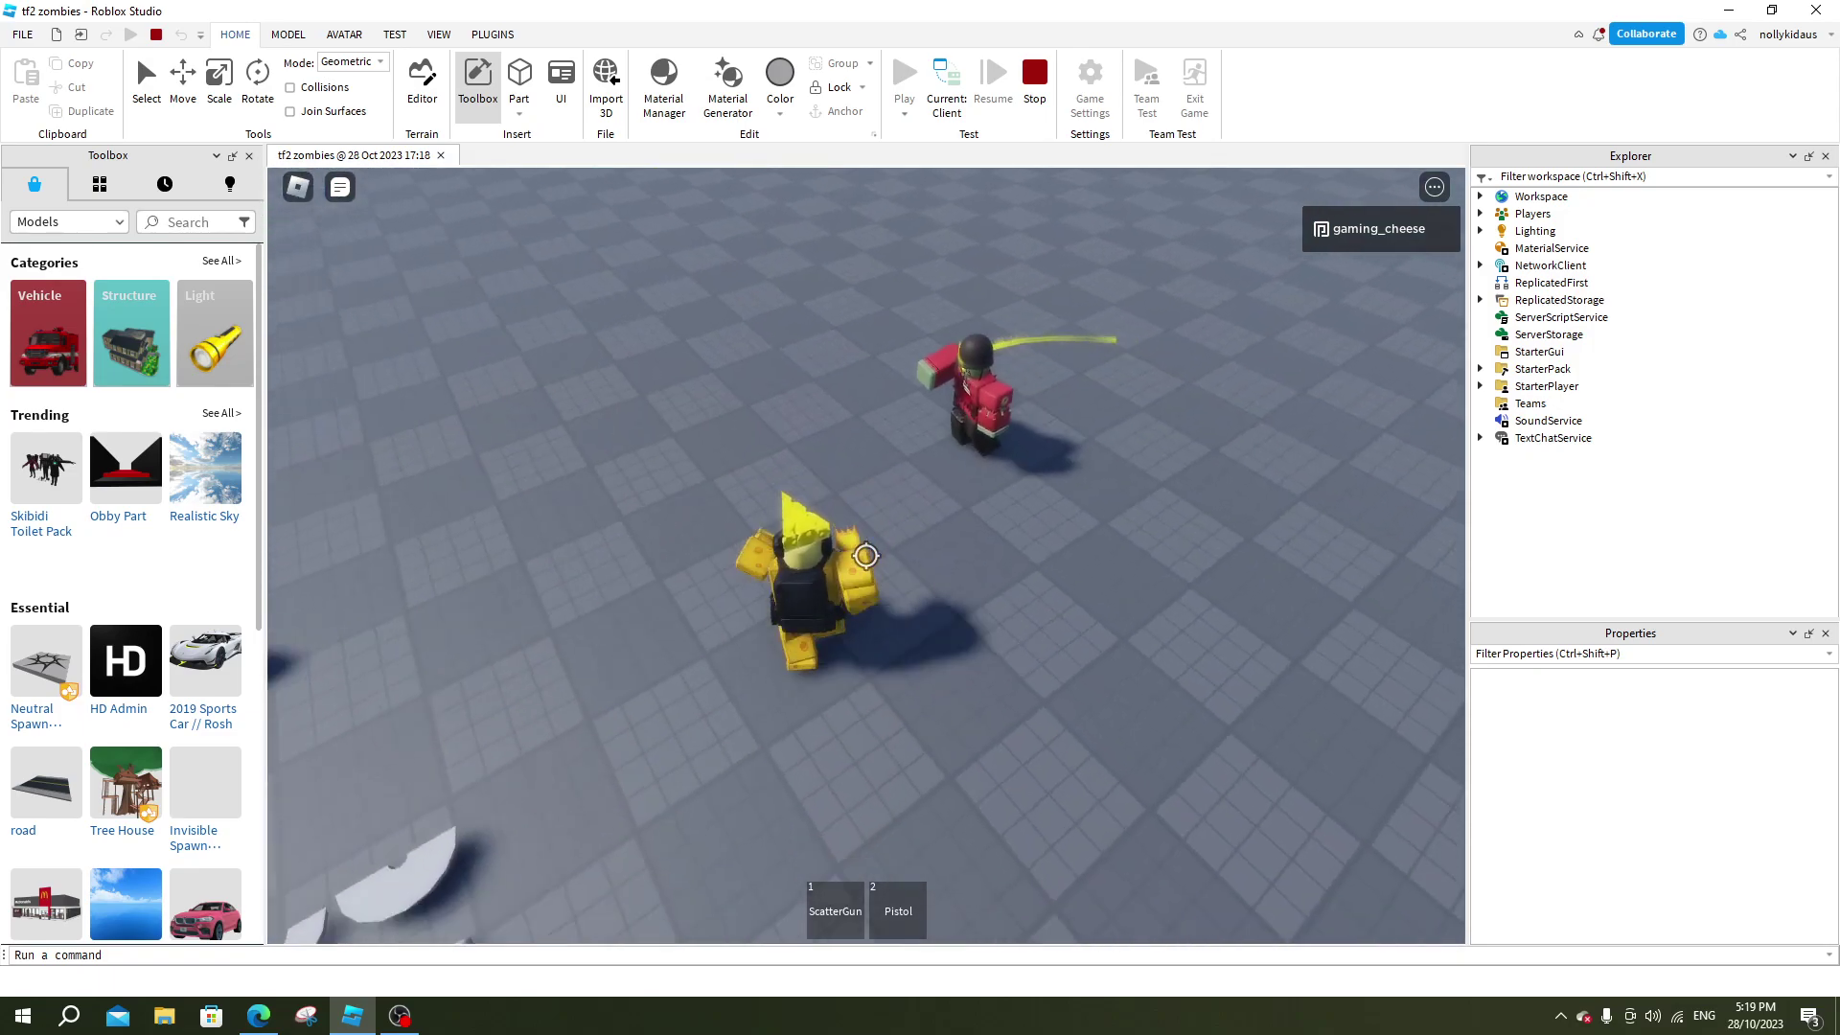
{"action": "left_click_drag", "start_coordinate": [866, 557], "coordinate": [865, 557]}
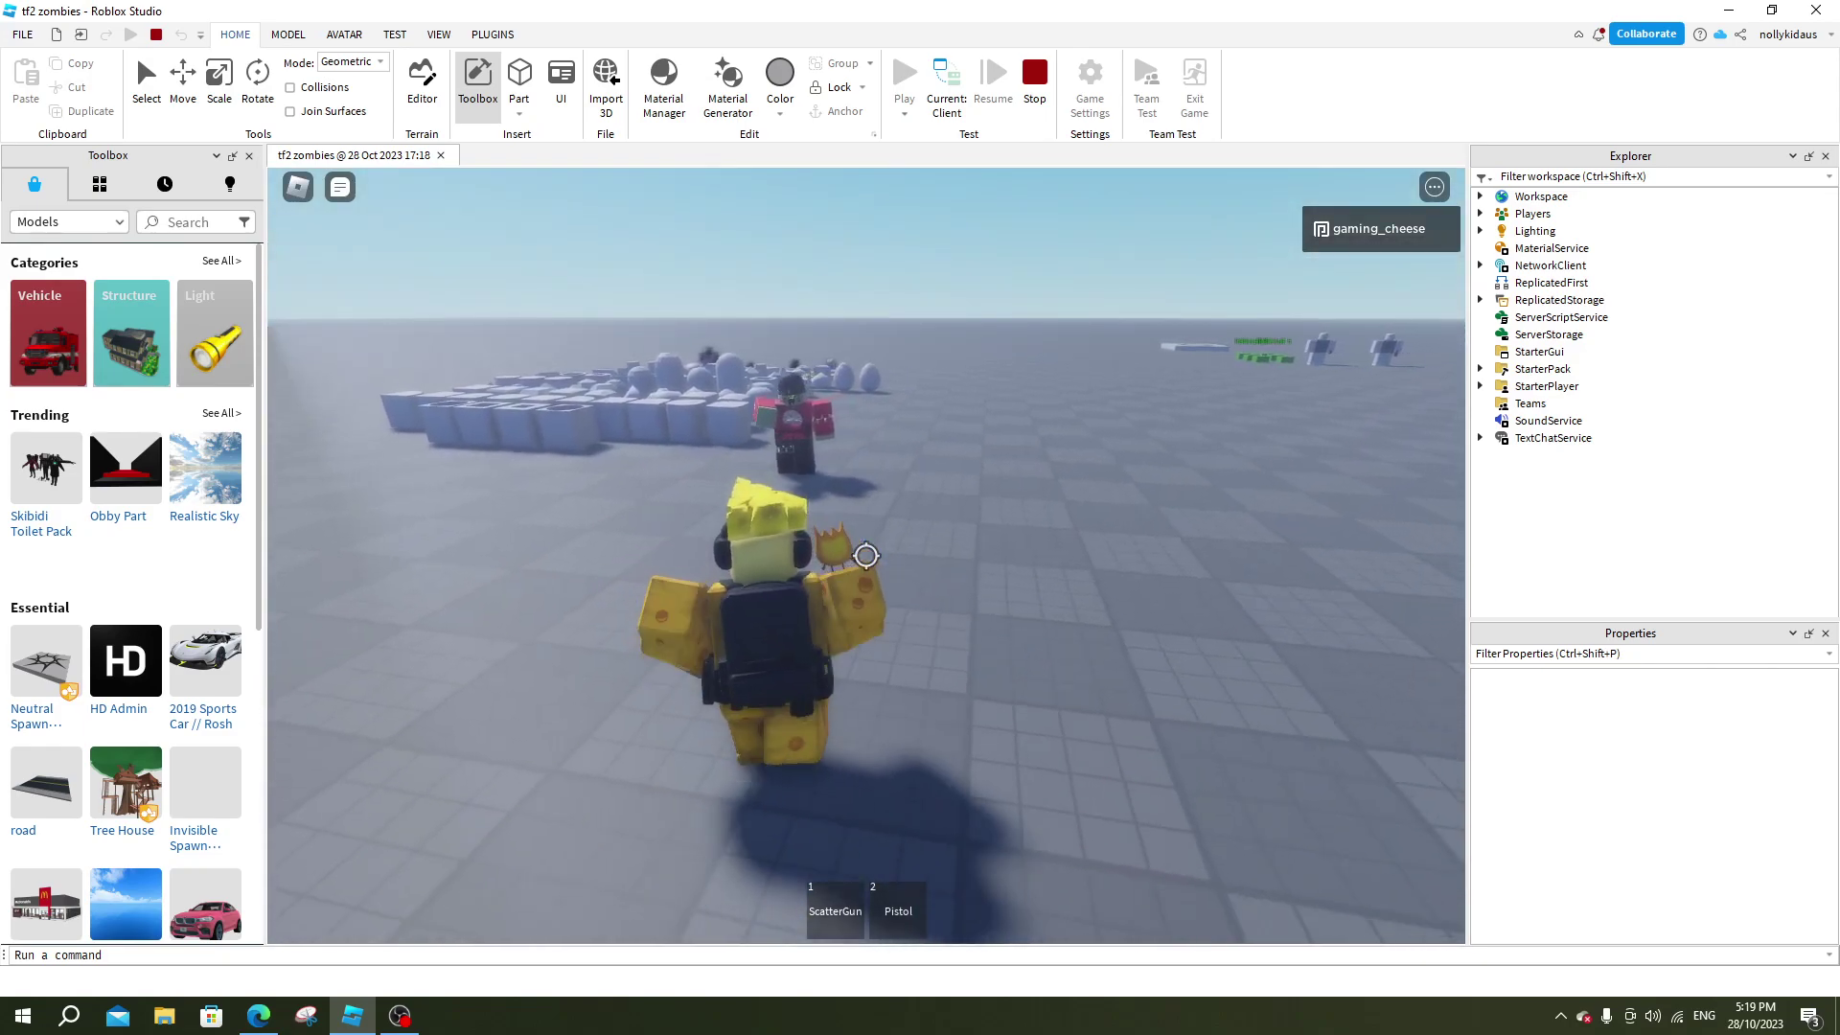
{"action": "key", "text": "1"}
{"action": "left_click", "coordinate": [867, 557]}
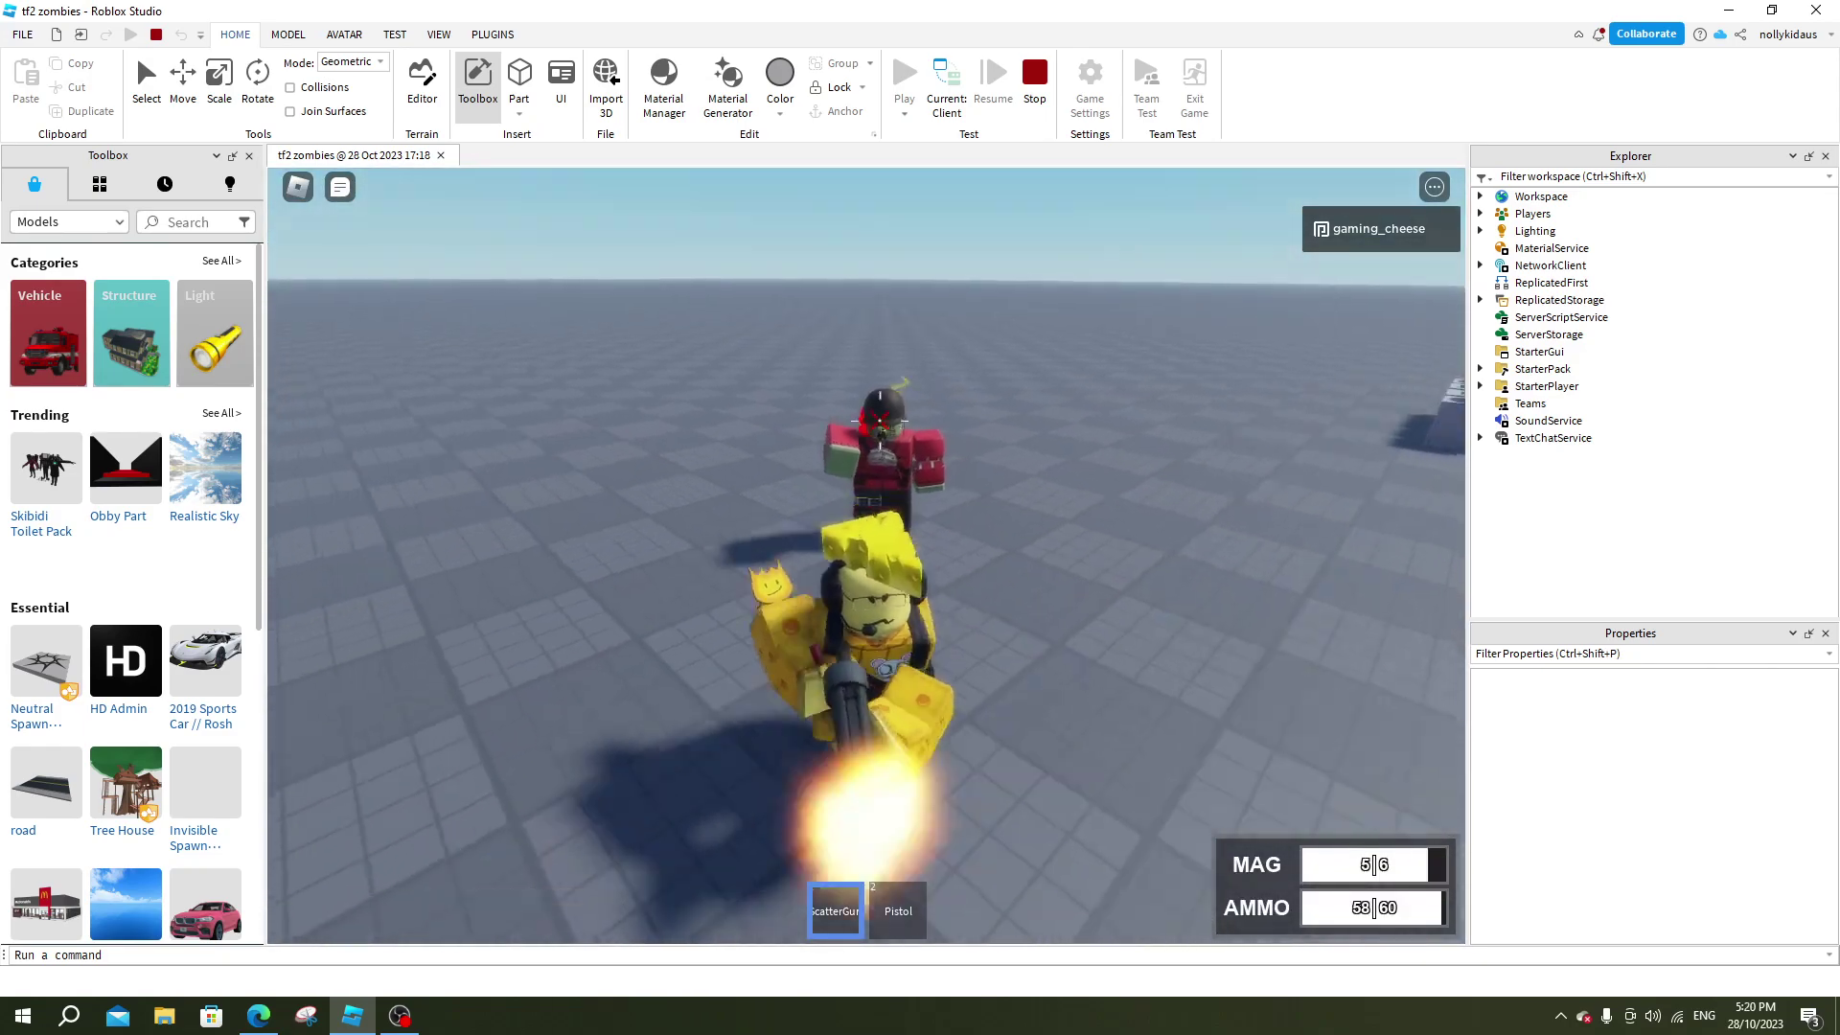
{"action": "key", "text": "s"}
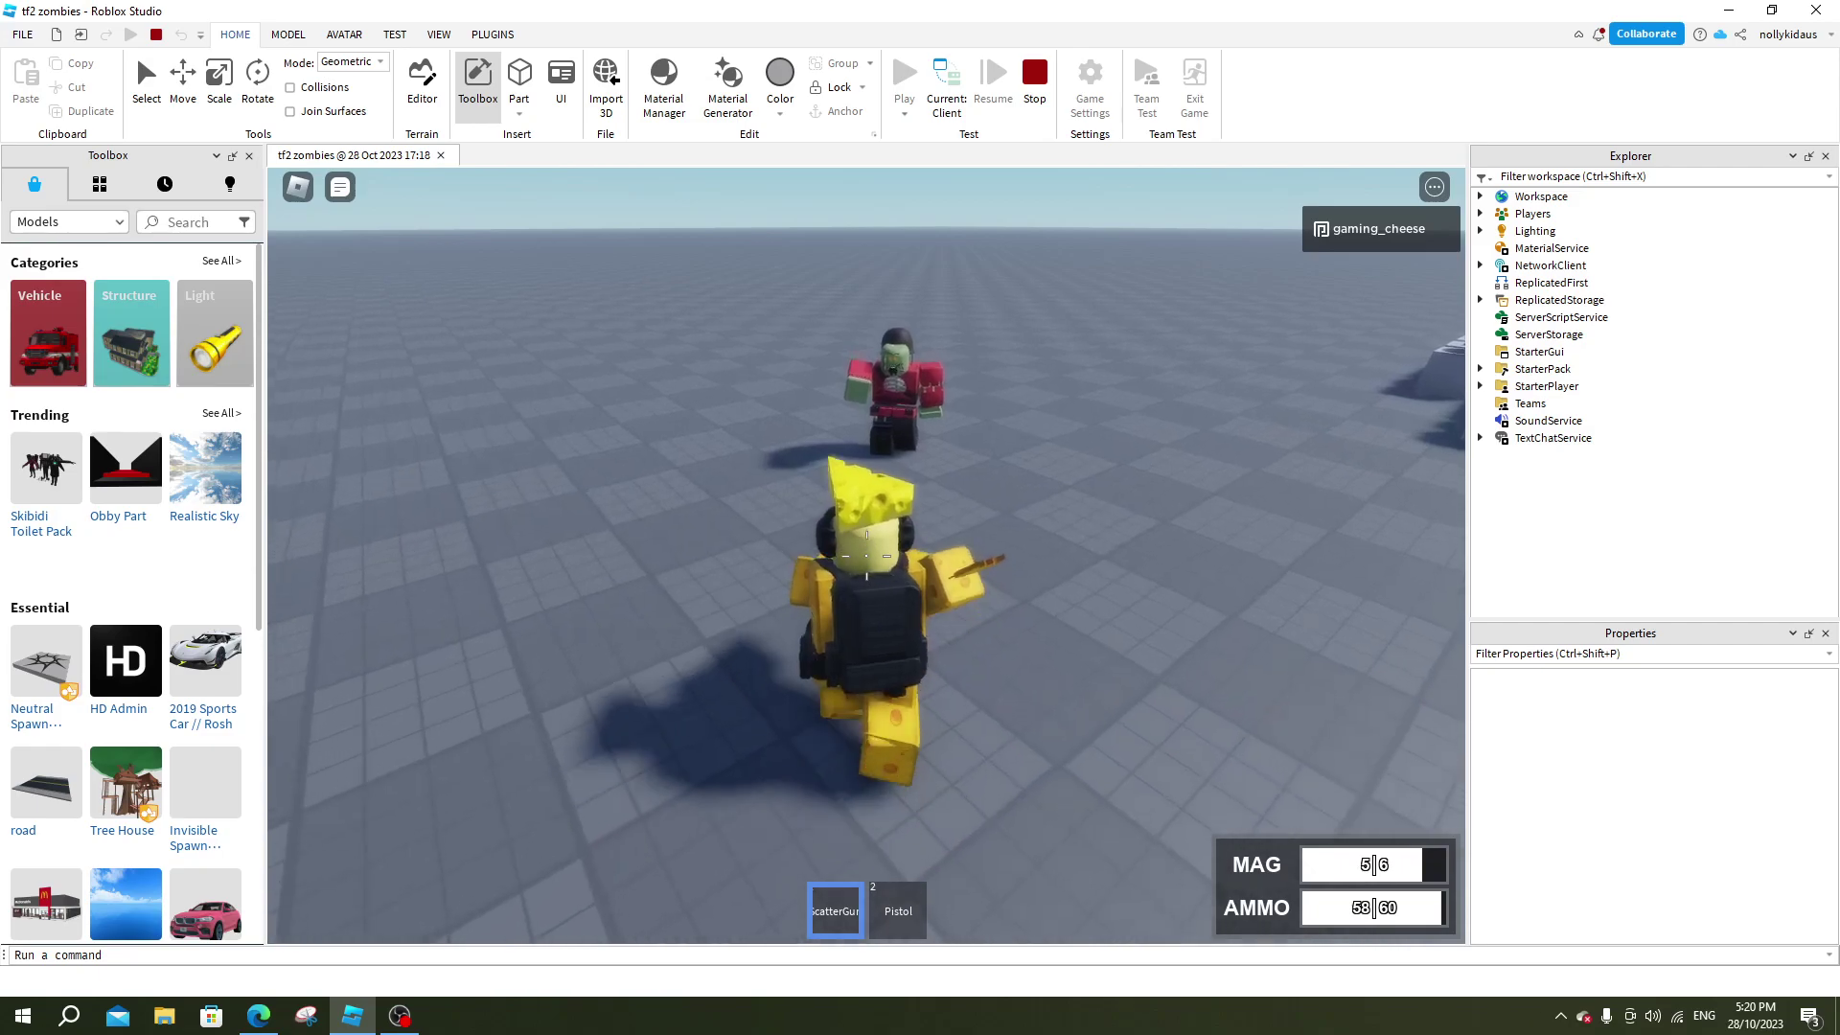
{"action": "scroll", "coordinate": [865, 557], "scroll_direction": "up", "scroll_amount": 5}
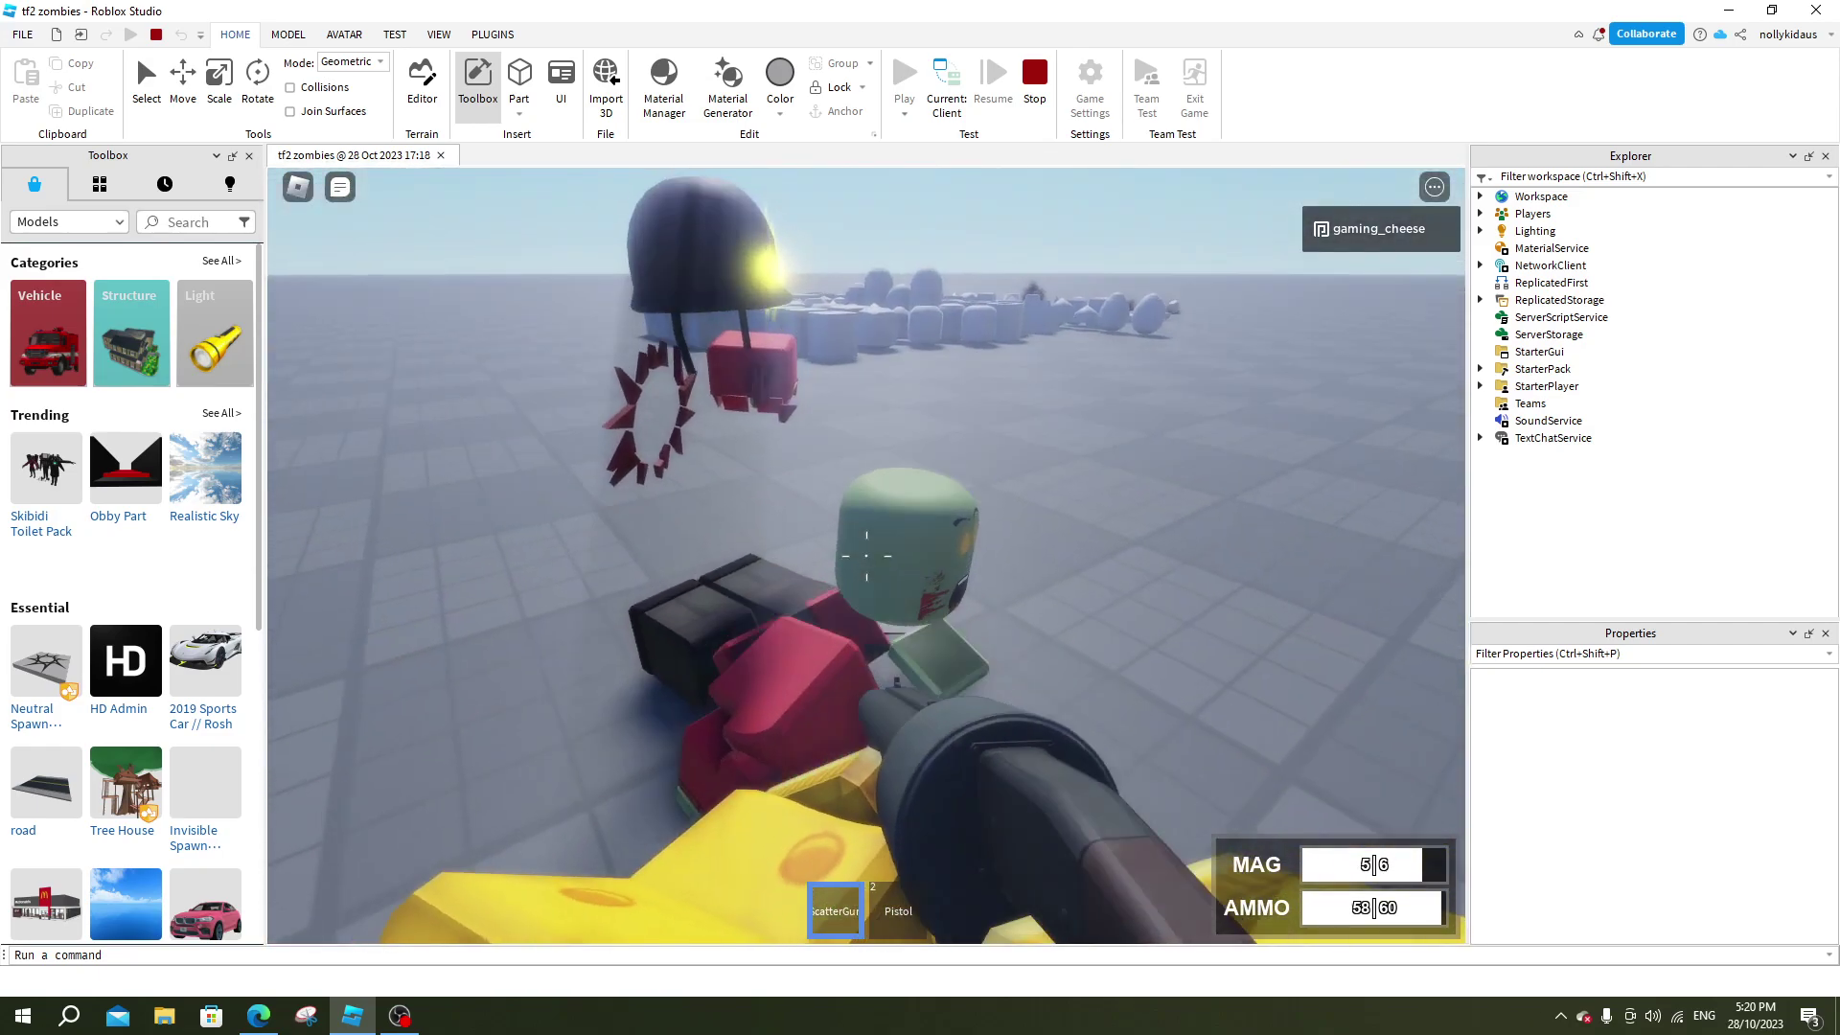
{"action": "left_click_drag", "start_coordinate": [866, 556], "coordinate": [867, 556]}
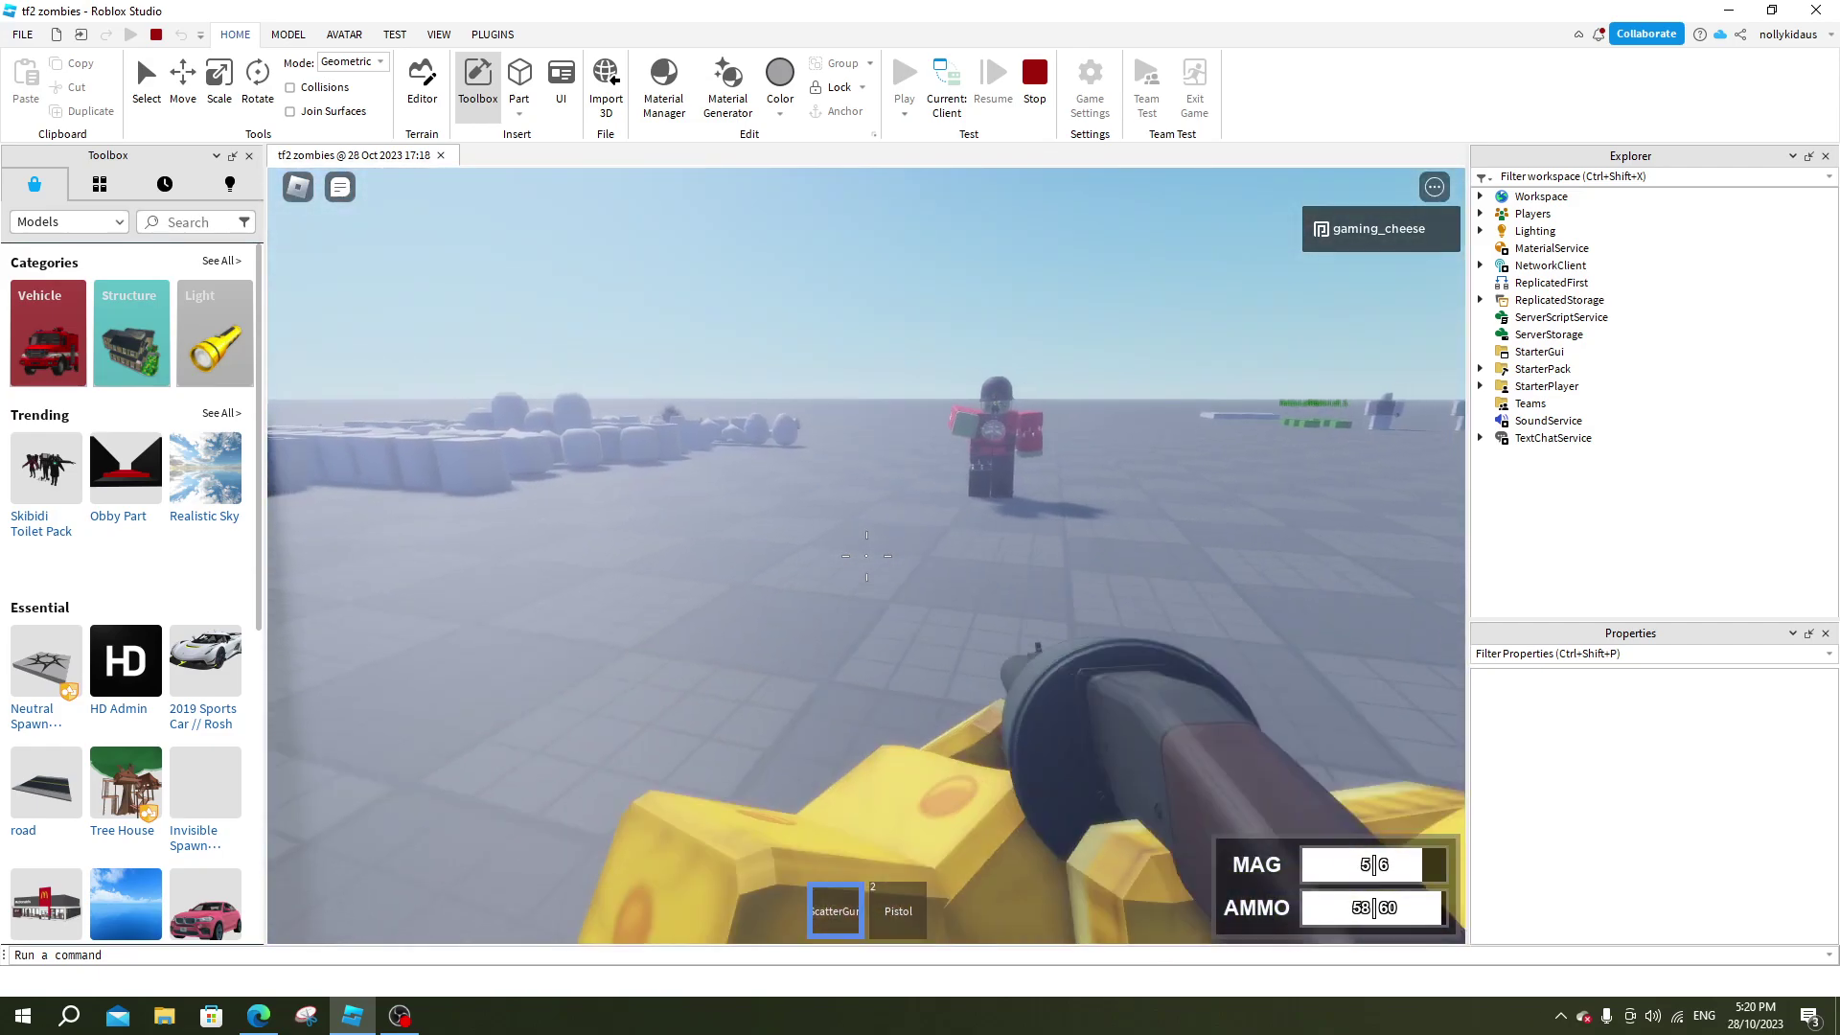
{"action": "scroll", "coordinate": [866, 557], "scroll_direction": "down", "scroll_amount": 5}
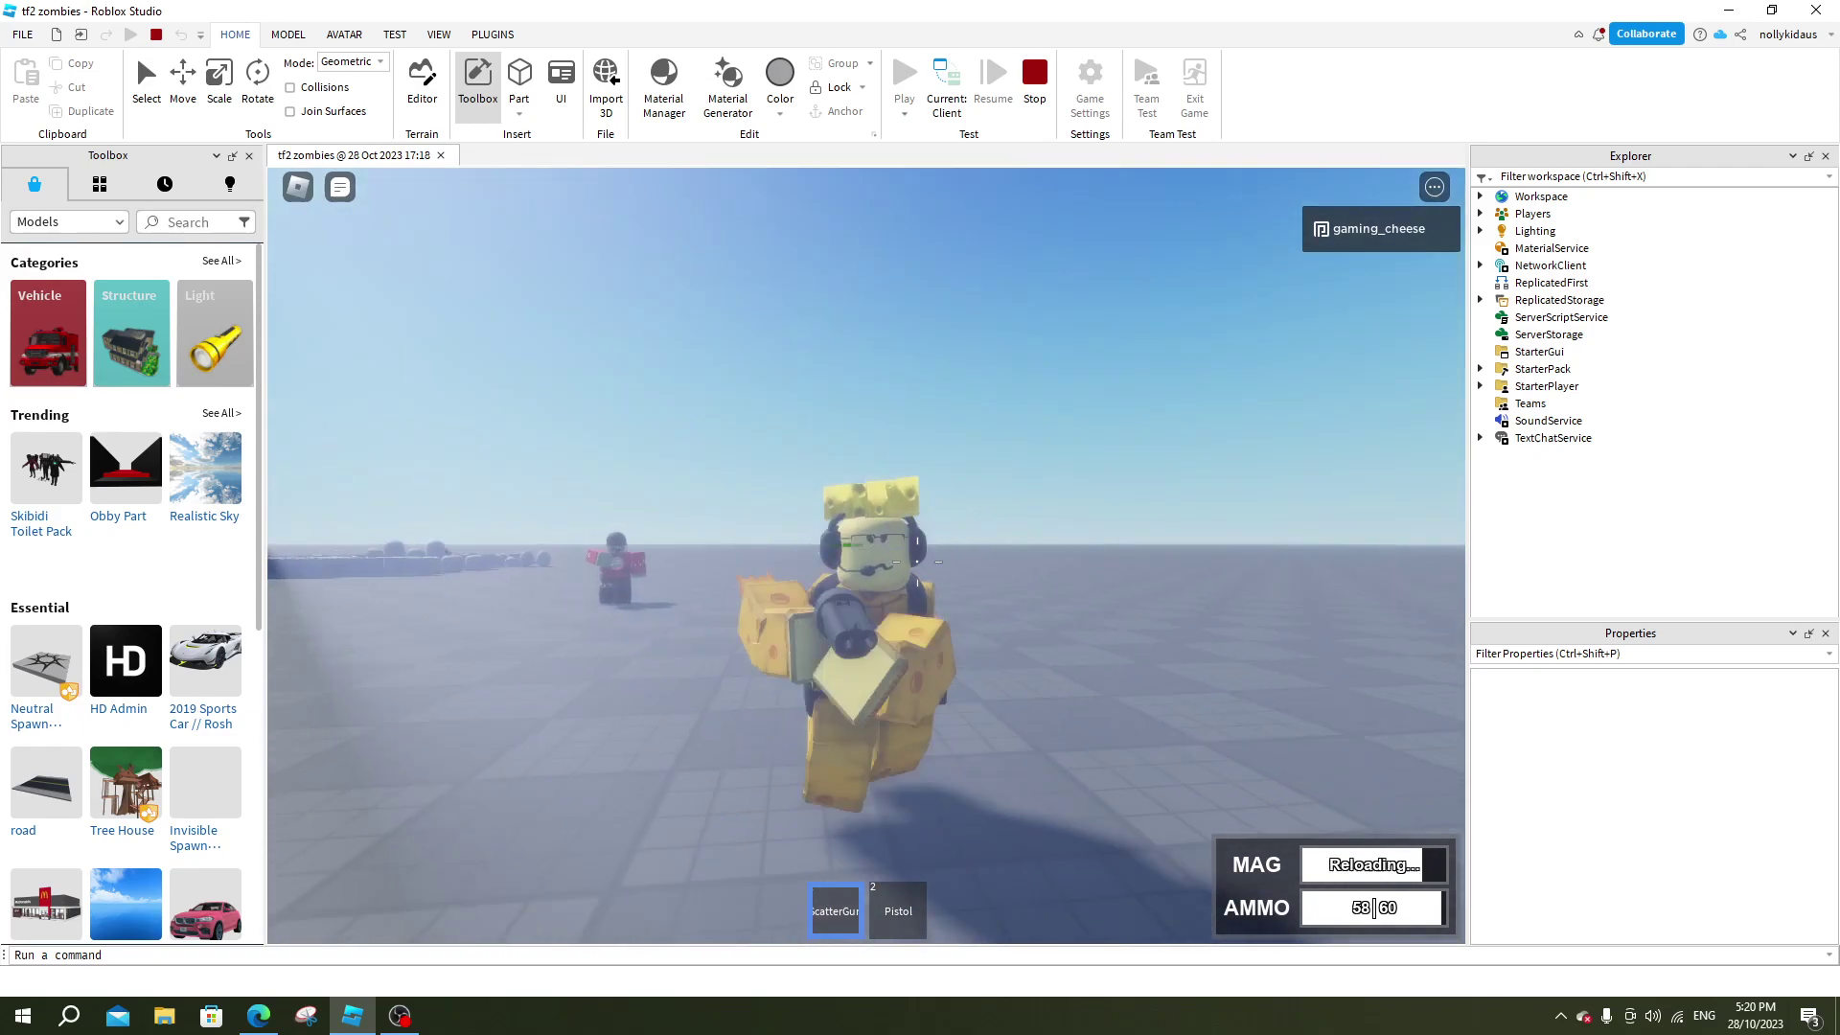
{"action": "key", "text": "r"}
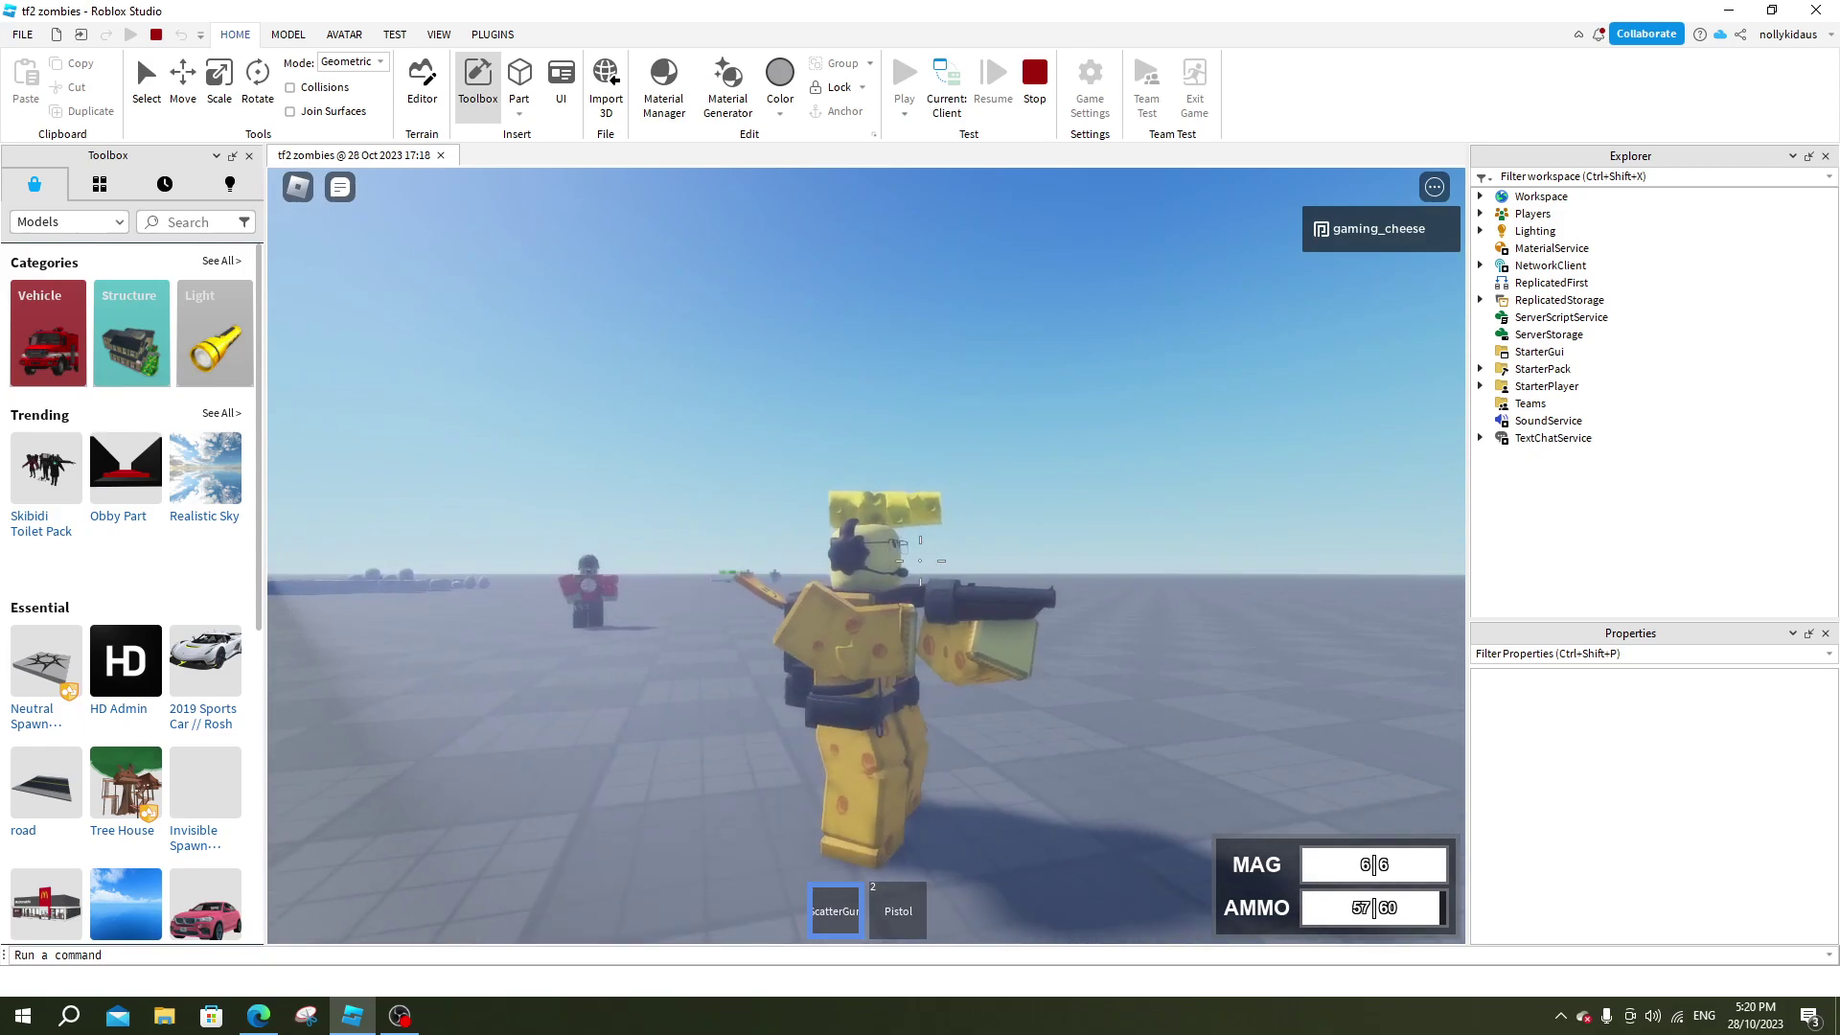
{"action": "scroll", "coordinate": [864, 575], "scroll_direction": "down", "scroll_amount": 5}
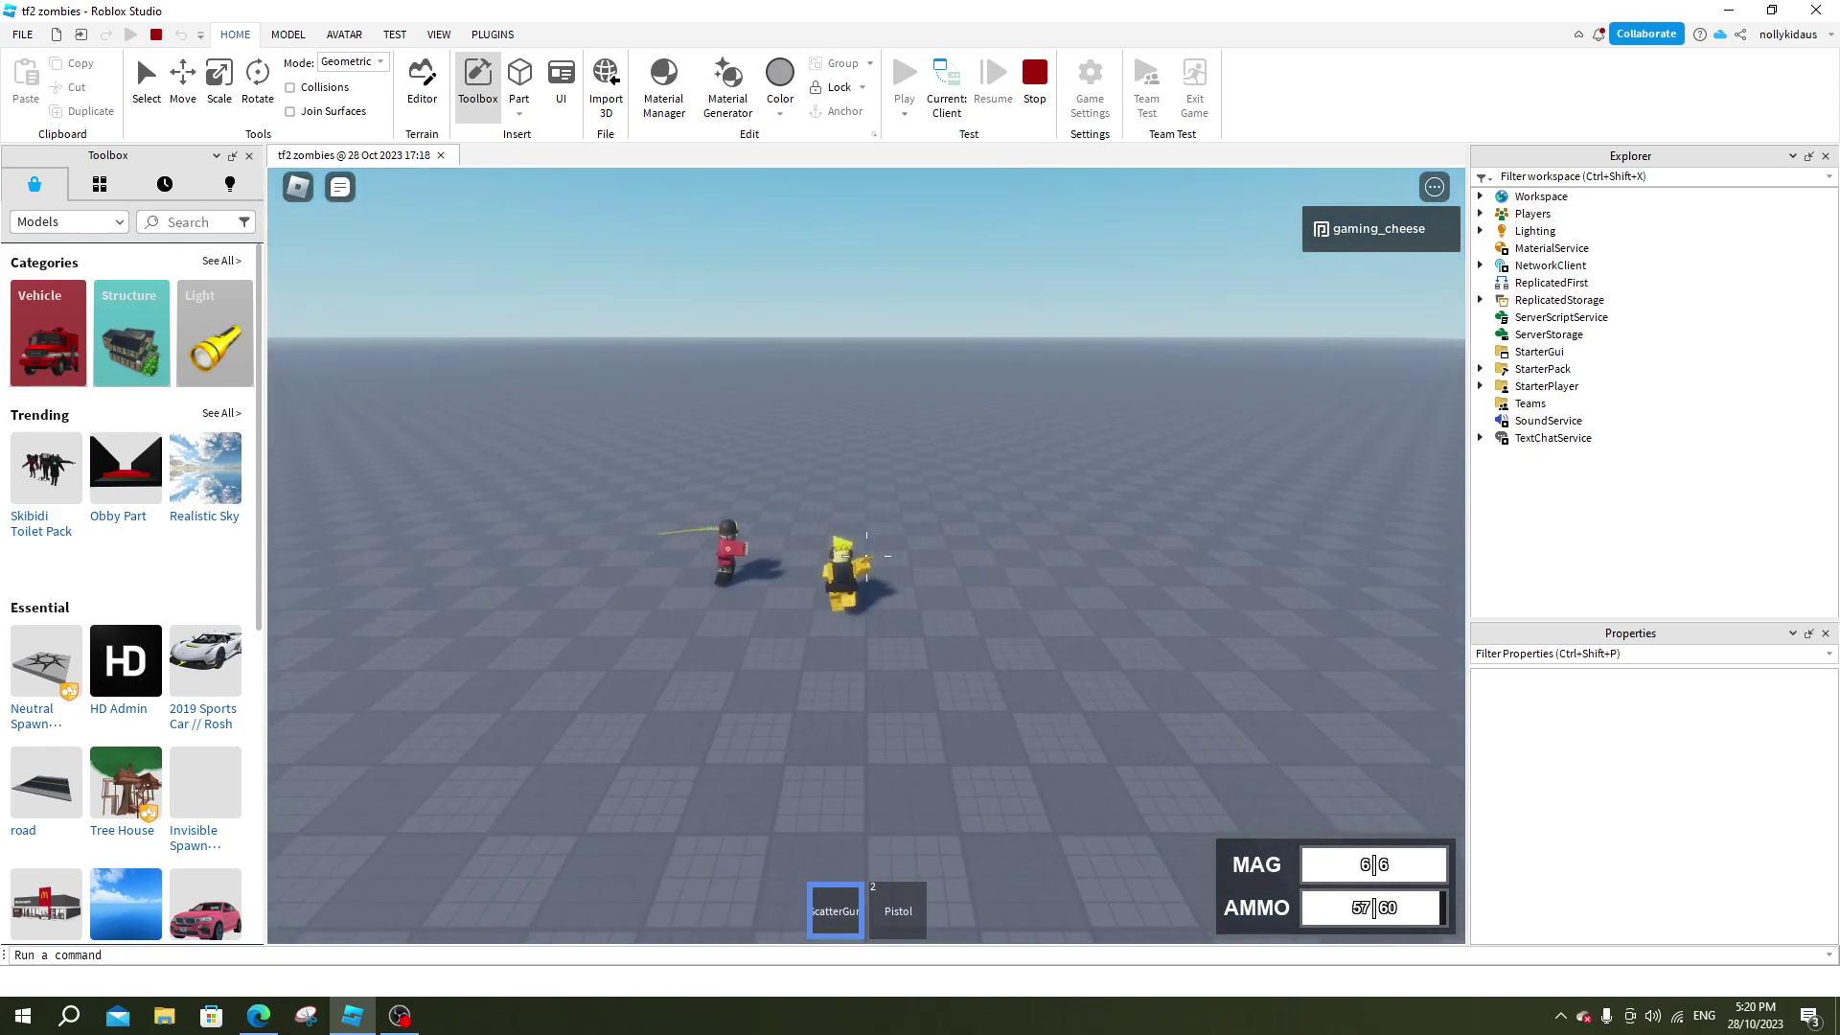
{"action": "scroll", "coordinate": [863, 575], "scroll_direction": "up", "scroll_amount": 3}
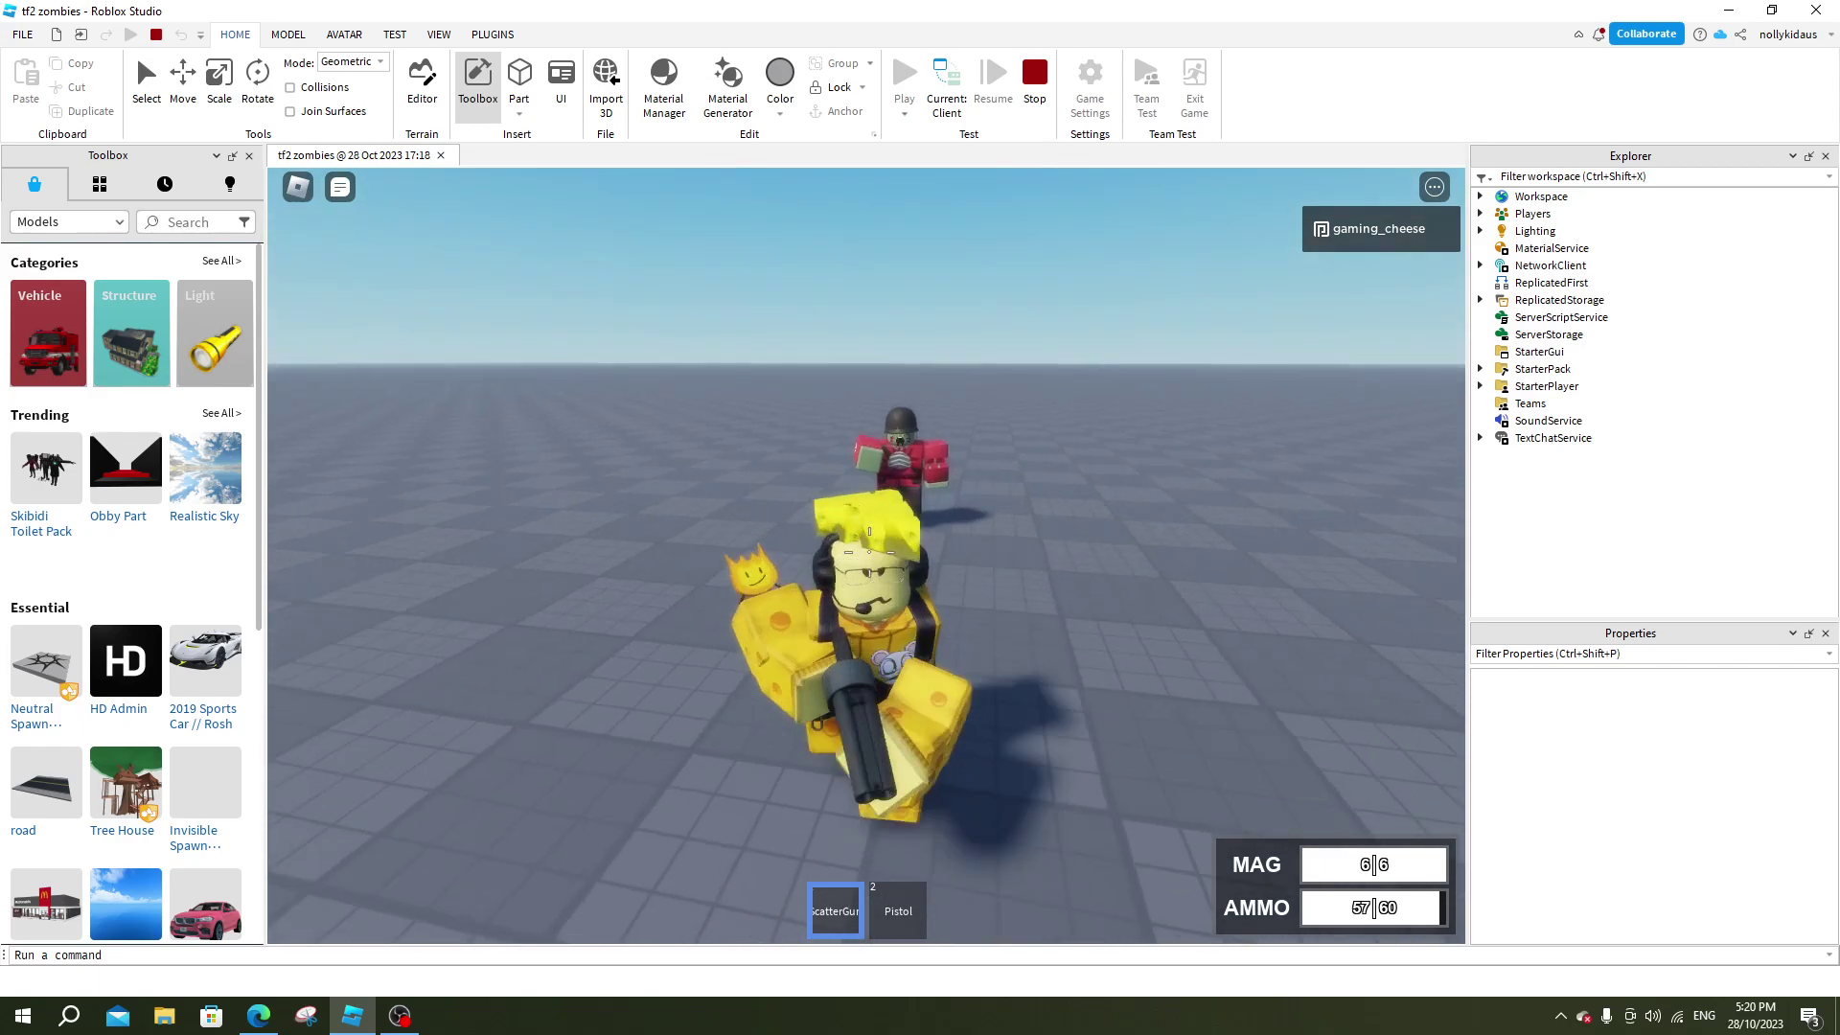
{"action": "scroll", "coordinate": [863, 575], "scroll_direction": "up", "scroll_amount": 5}
- Fire two Pistol shots at the zombie, then put the Pistol away
{"action": "key", "text": "2"}
{"action": "left_click", "coordinate": [867, 556]}
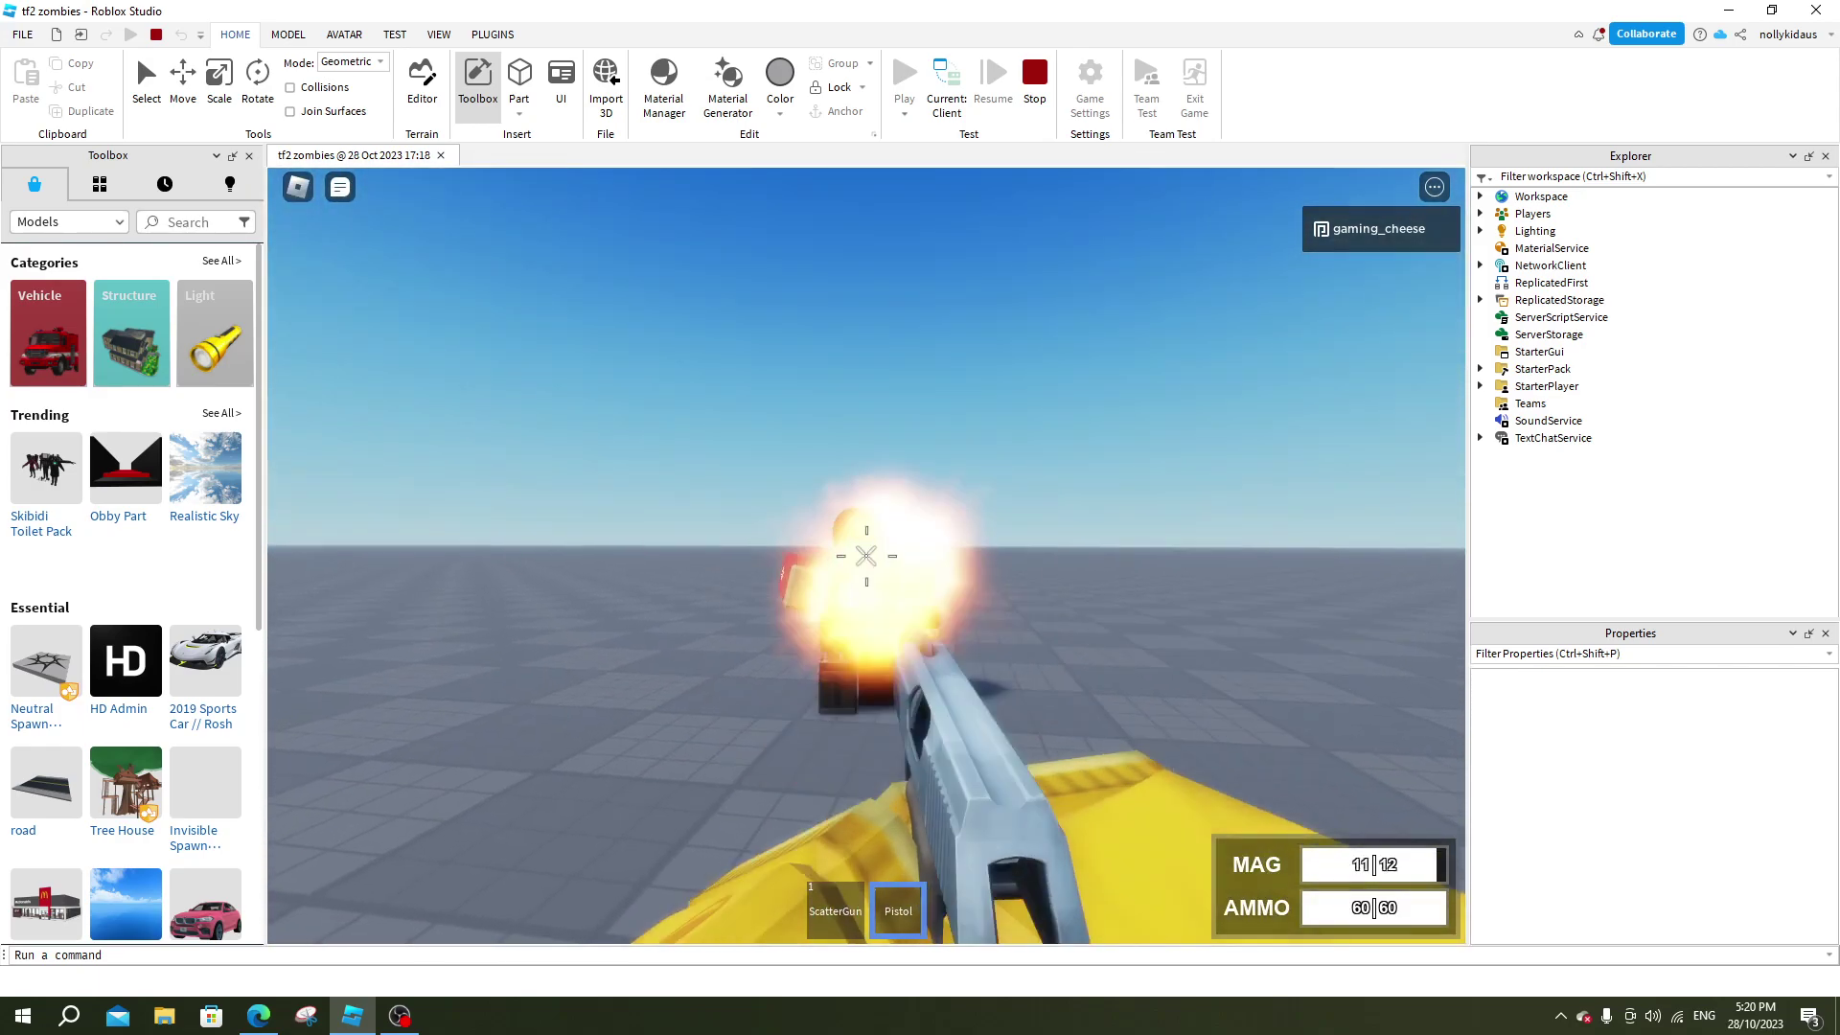
{"action": "left_click", "coordinate": [867, 554]}
{"action": "key", "text": "2"}
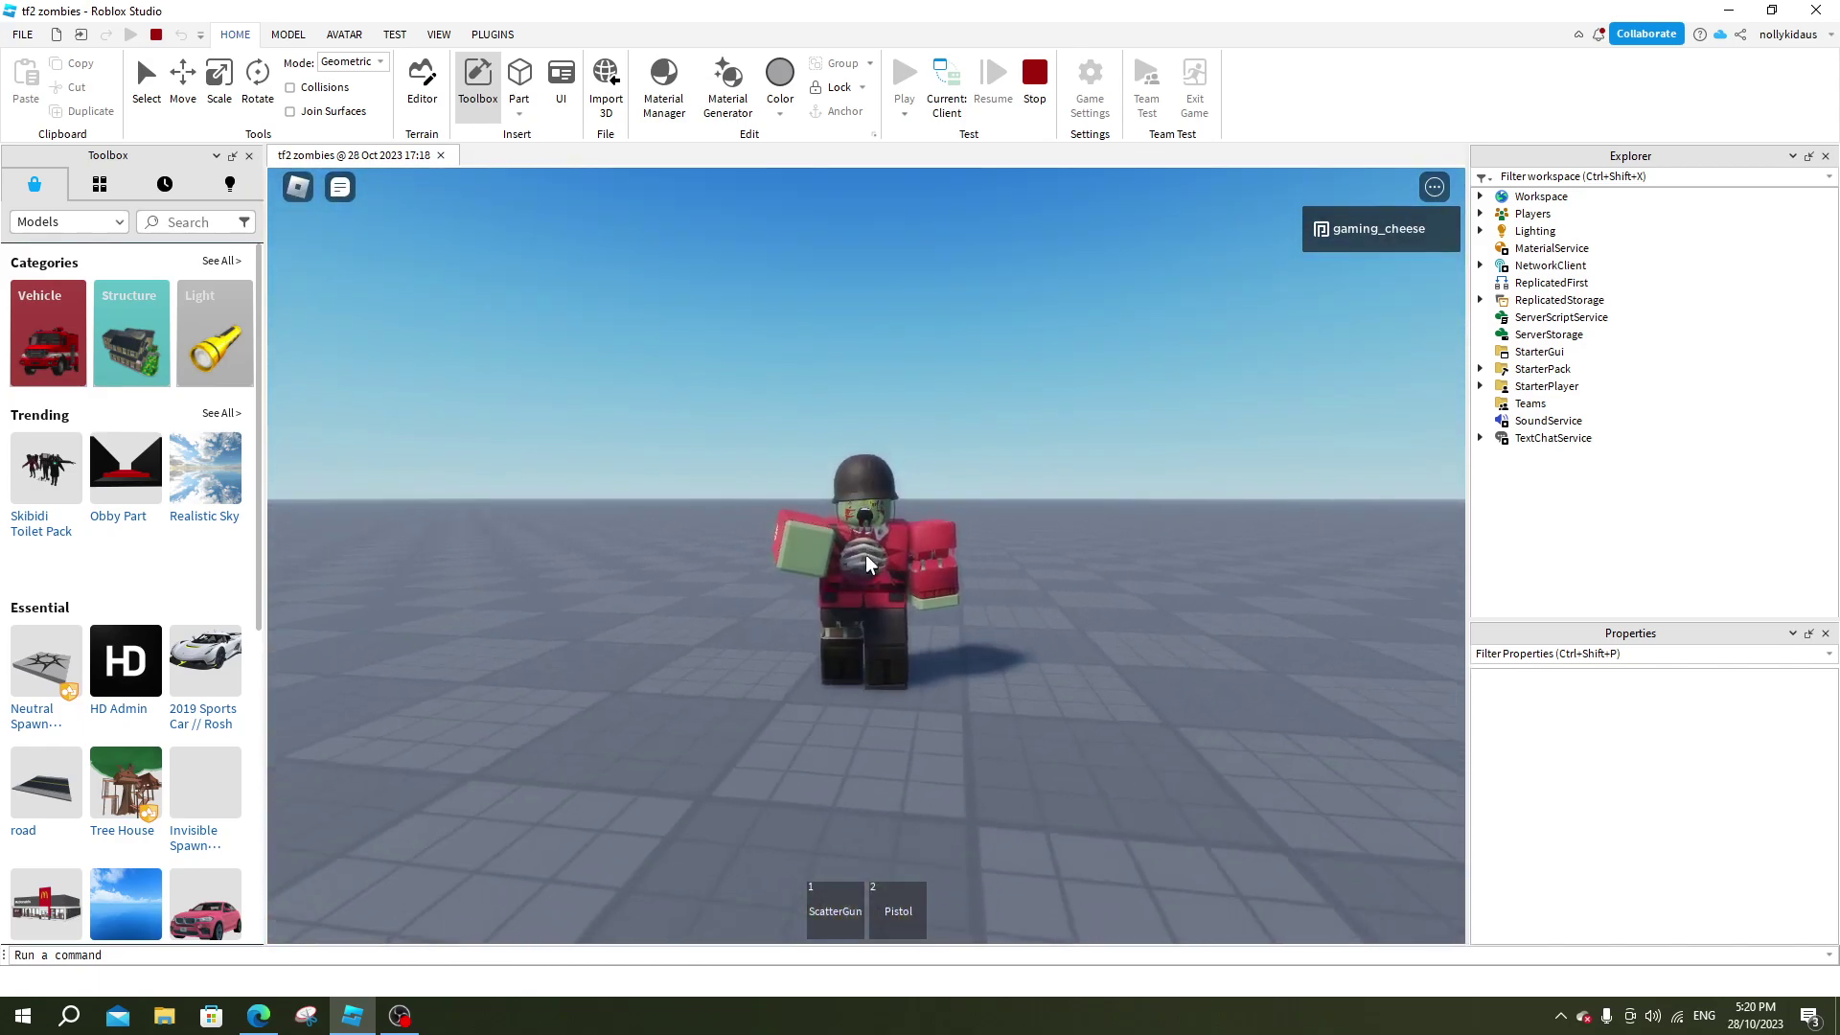
{"action": "scroll", "coordinate": [866, 554], "scroll_direction": "down", "scroll_amount": 3}
{"action": "scroll", "coordinate": [867, 554], "scroll_direction": "down", "scroll_amount": 2}
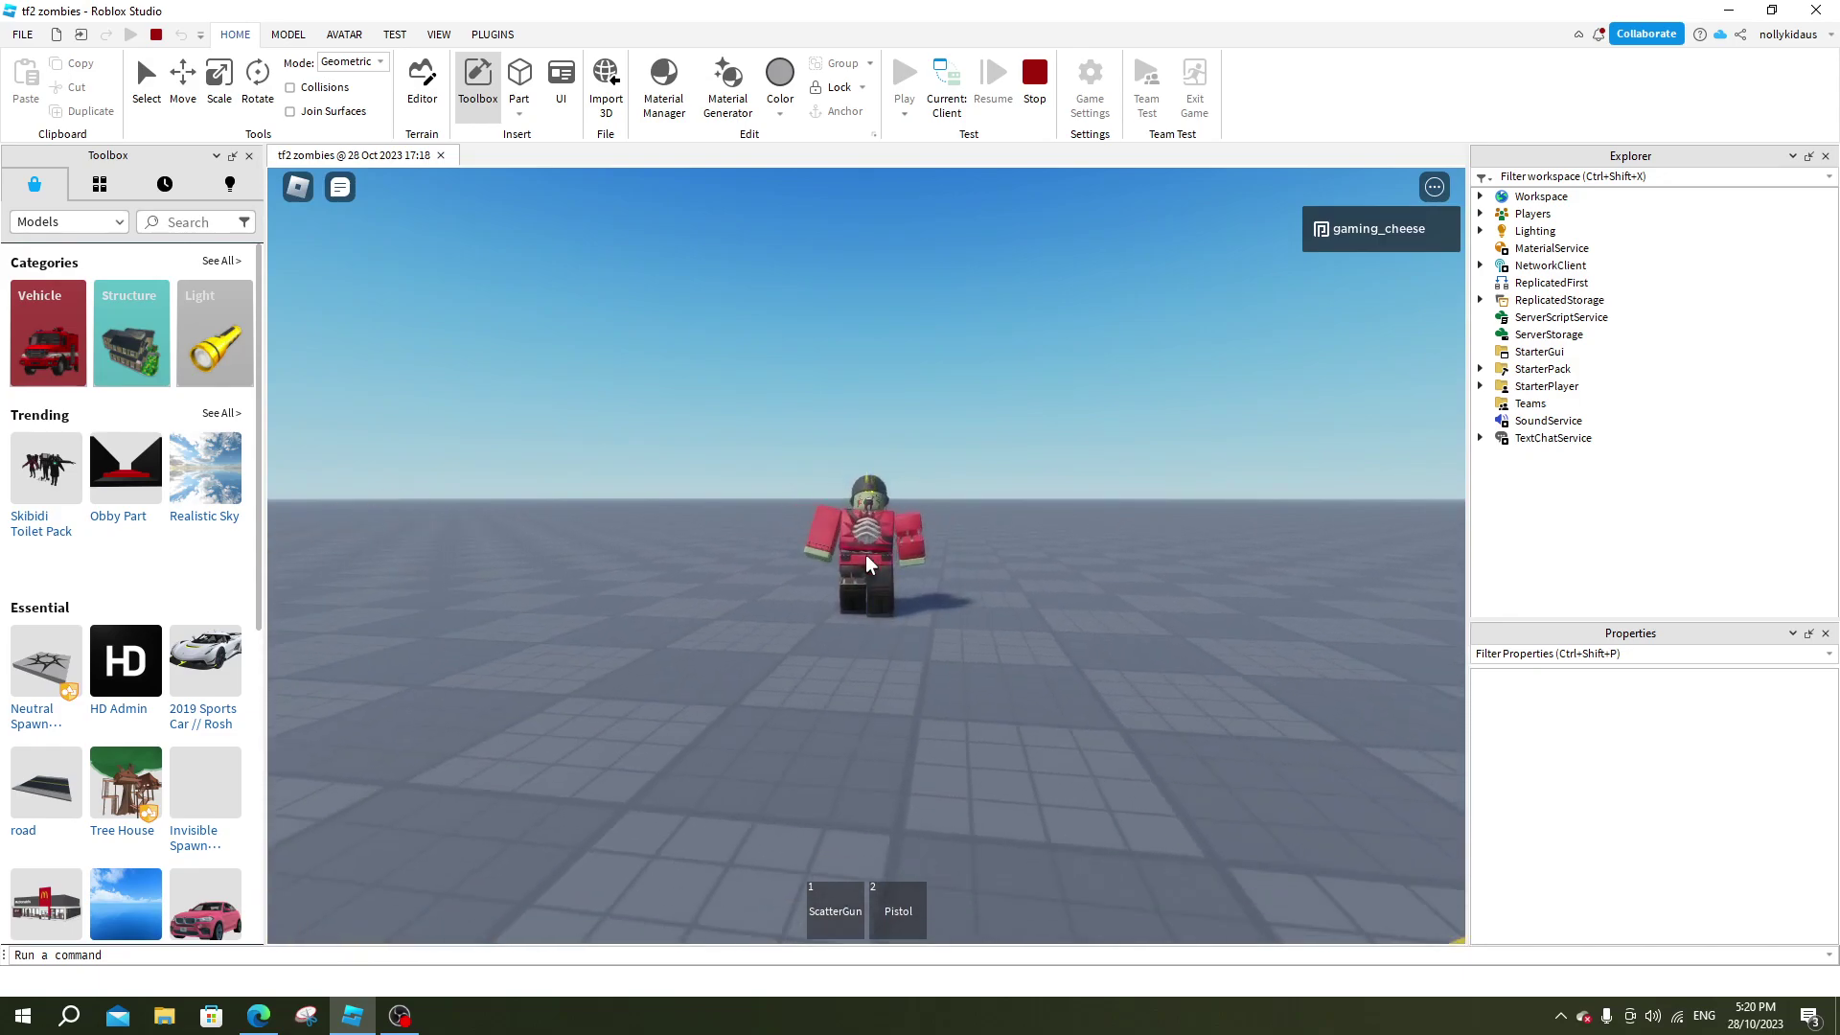
- Reload and fire three more shots at the approaching zombie
{"action": "key", "text": "1"}
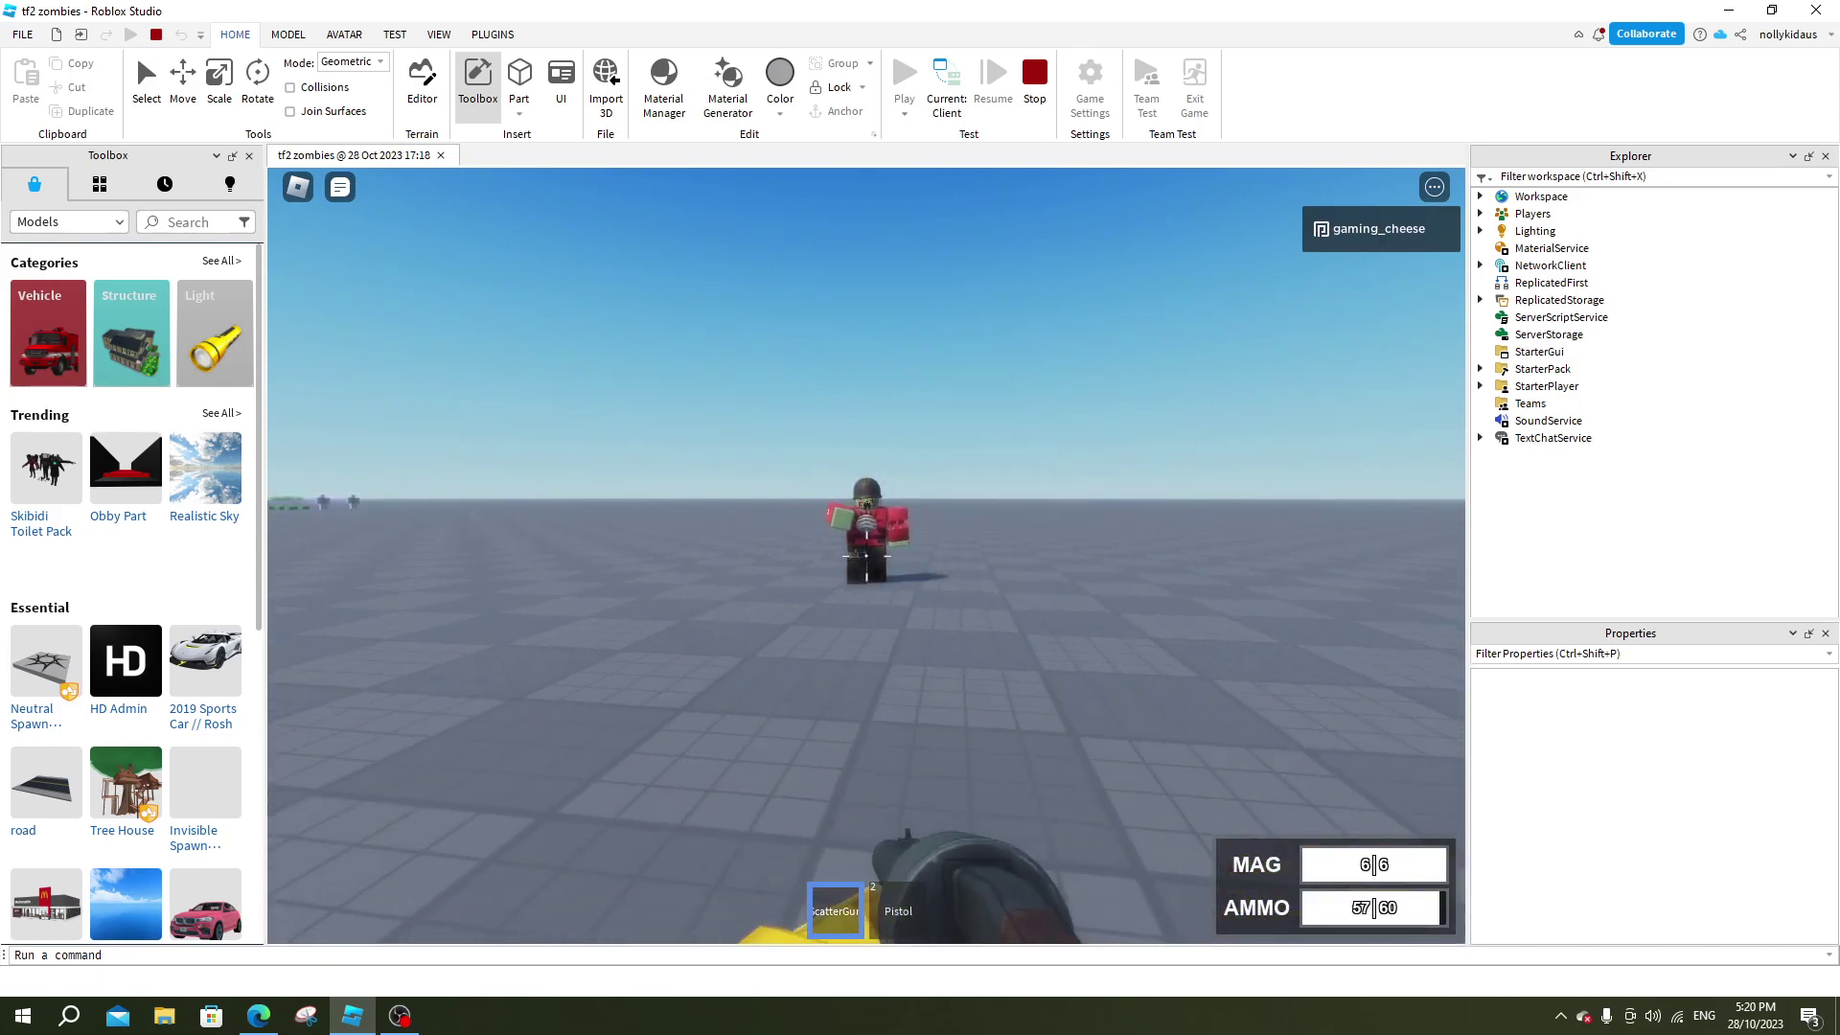
{"action": "key", "text": "r"}
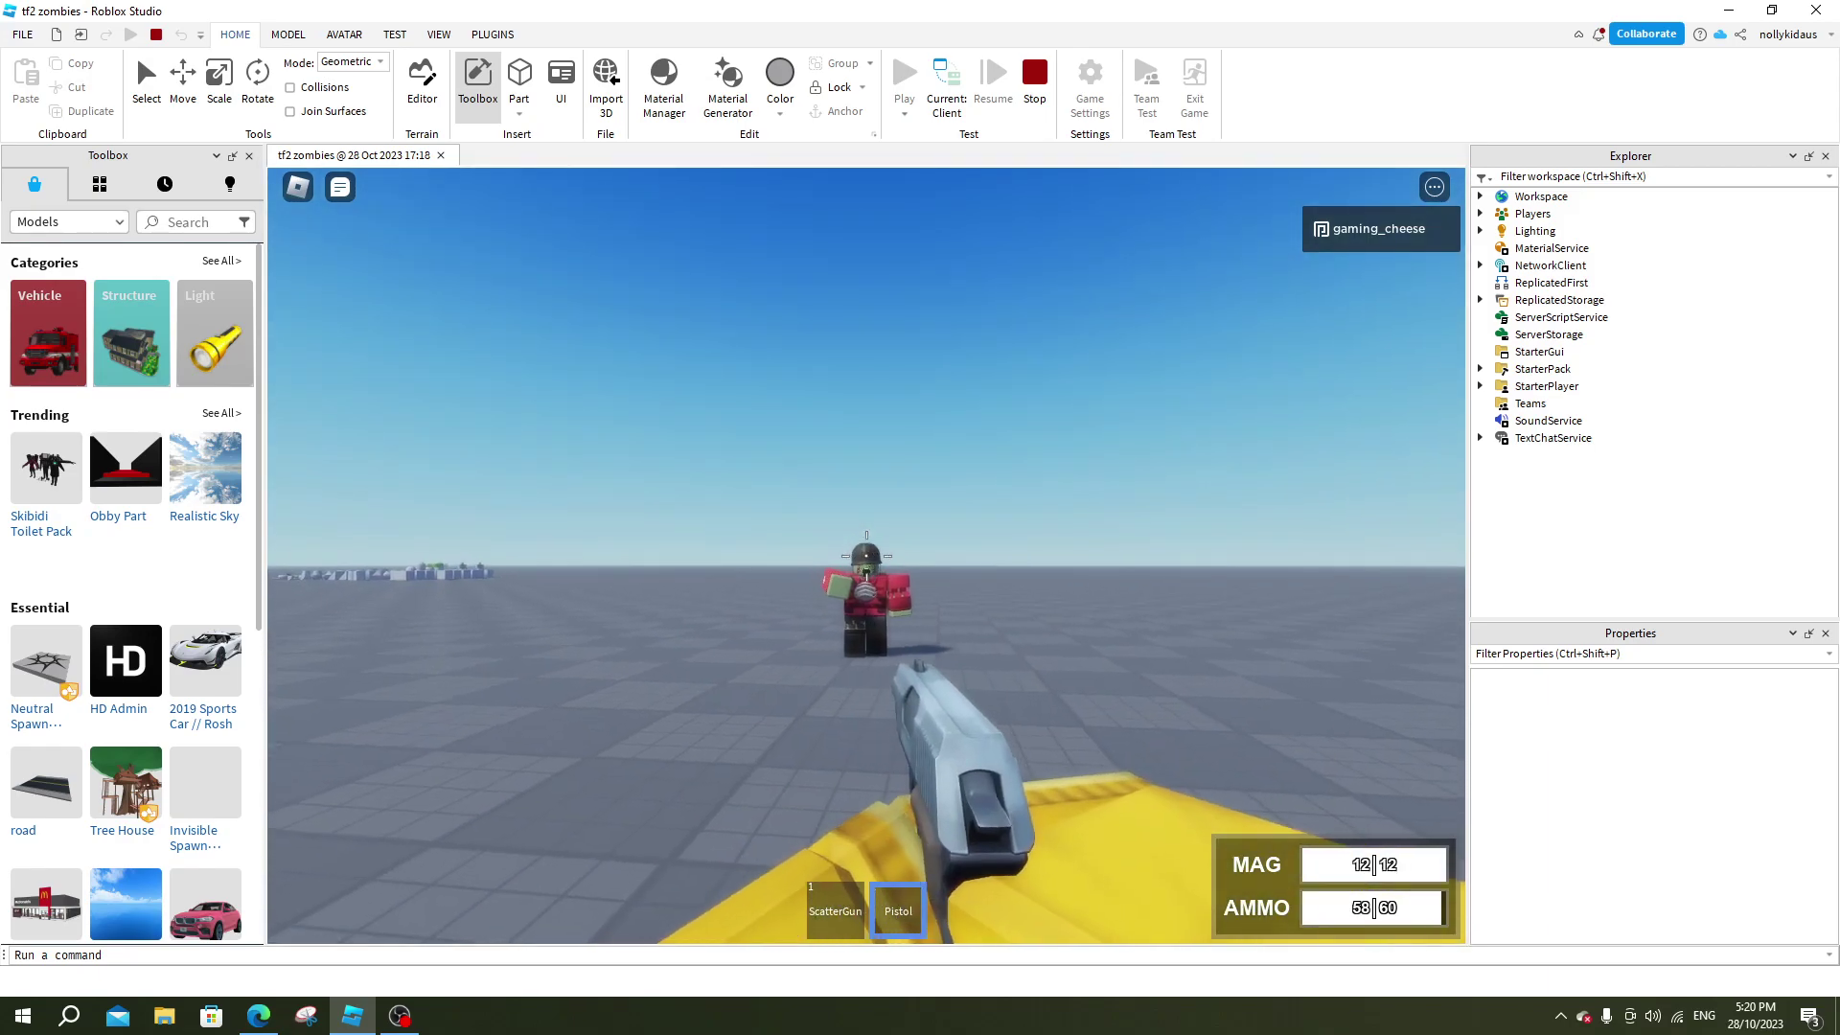
{"action": "left_click", "coordinate": [865, 576]}
{"action": "left_click", "coordinate": [865, 576]}
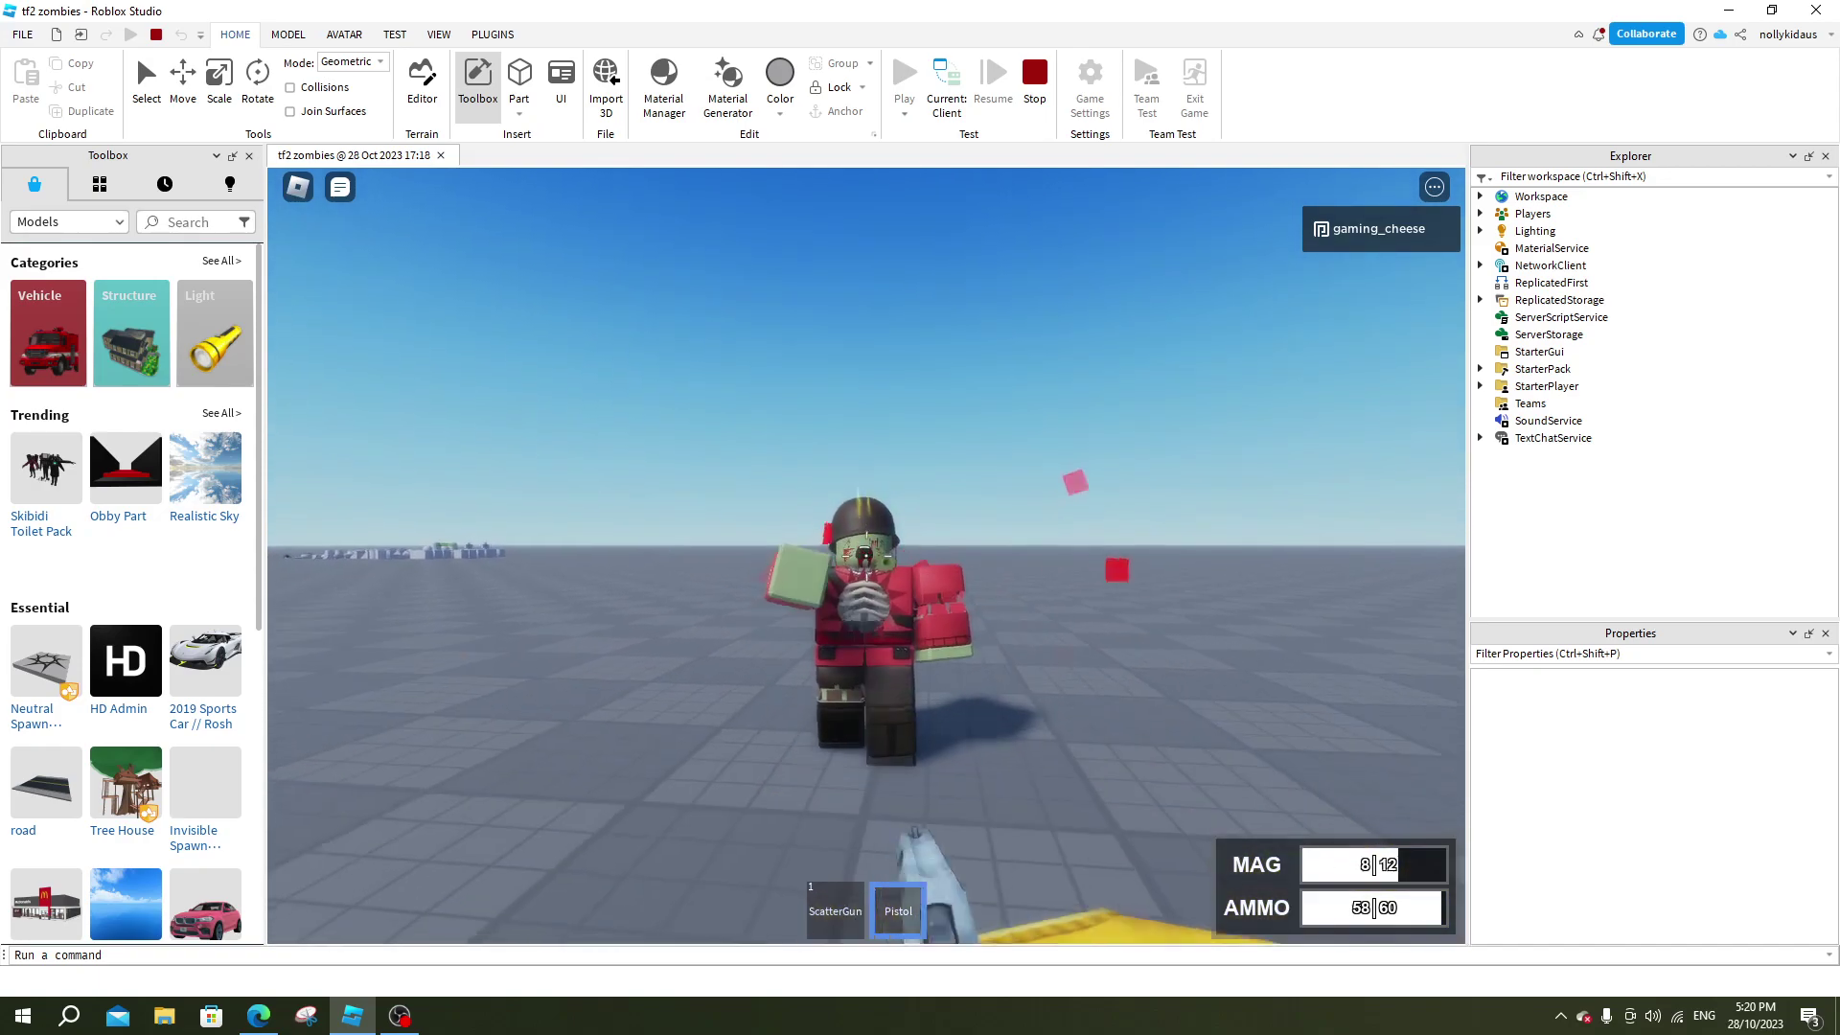
{"action": "left_click", "coordinate": [867, 575]}
- Reload the Pistol, turn the camera to the character's front and fire two shots
{"action": "key", "text": "r"}
{"action": "left_click_drag", "start_coordinate": [867, 575], "coordinate": [1006, 575]}
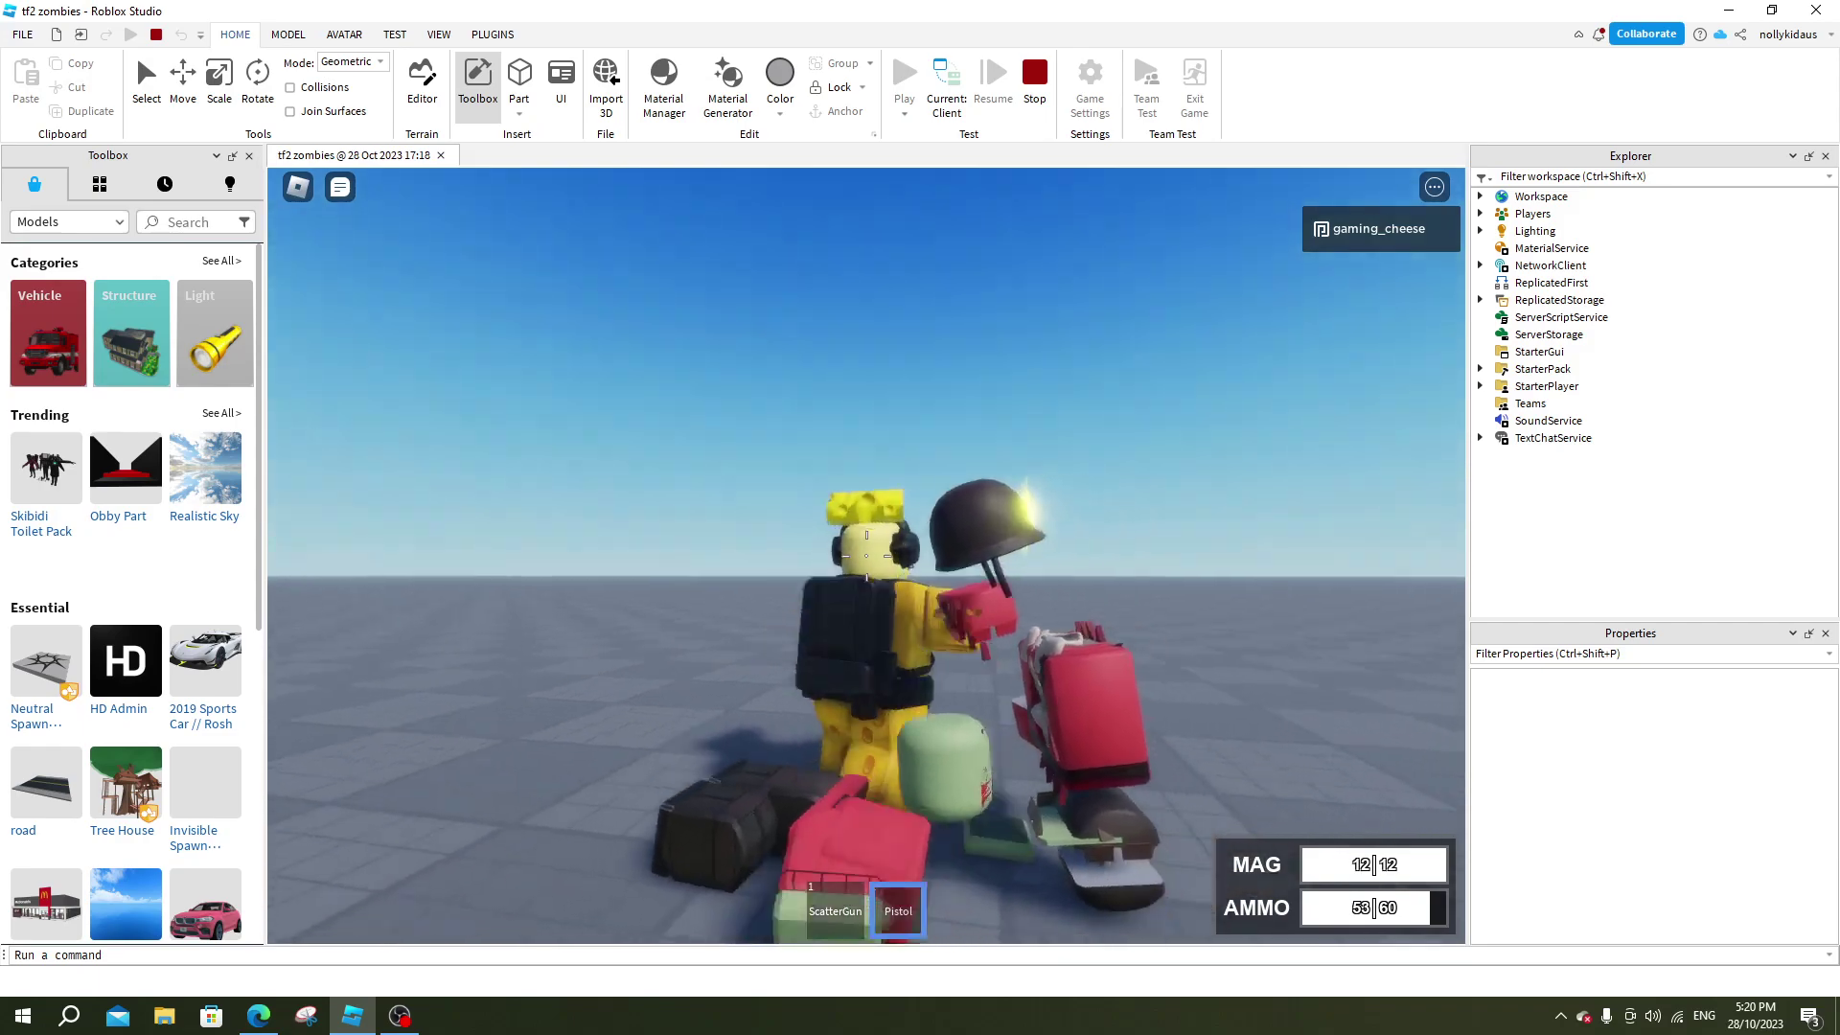
{"action": "left_click_drag", "start_coordinate": [866, 575], "coordinate": [704, 669]}
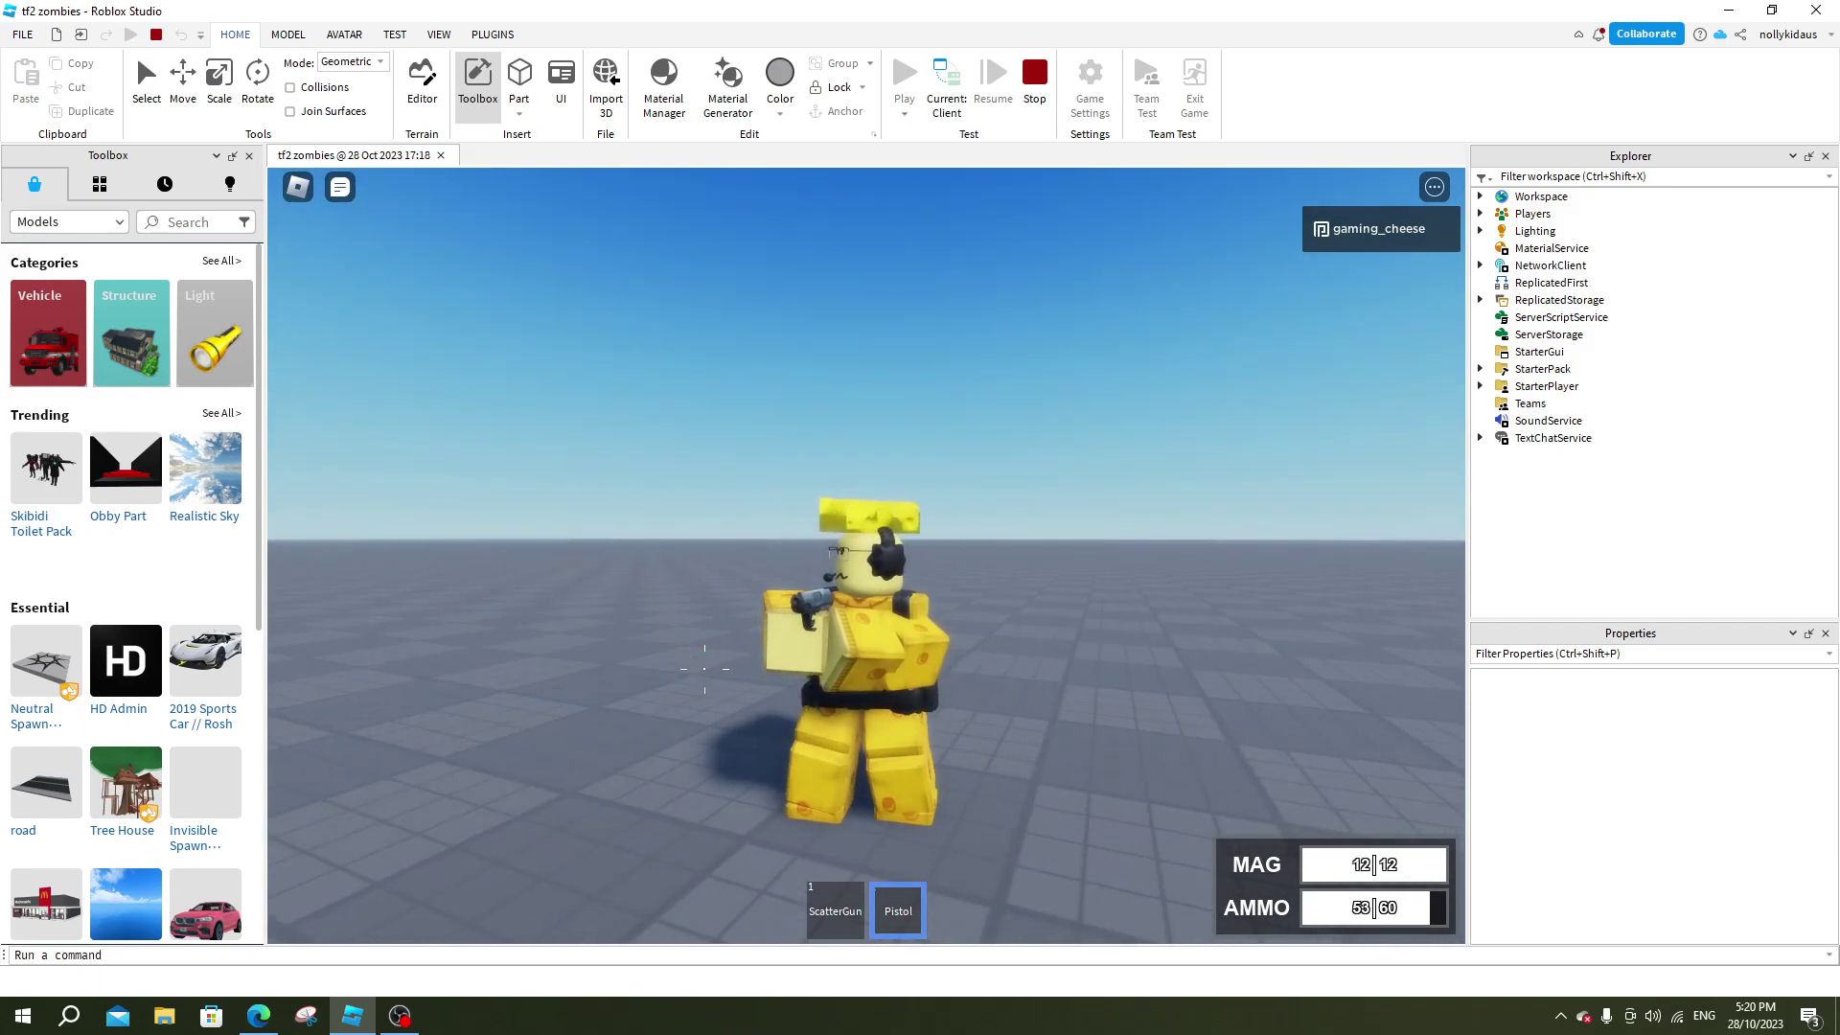
{"action": "left_click", "coordinate": [775, 662]}
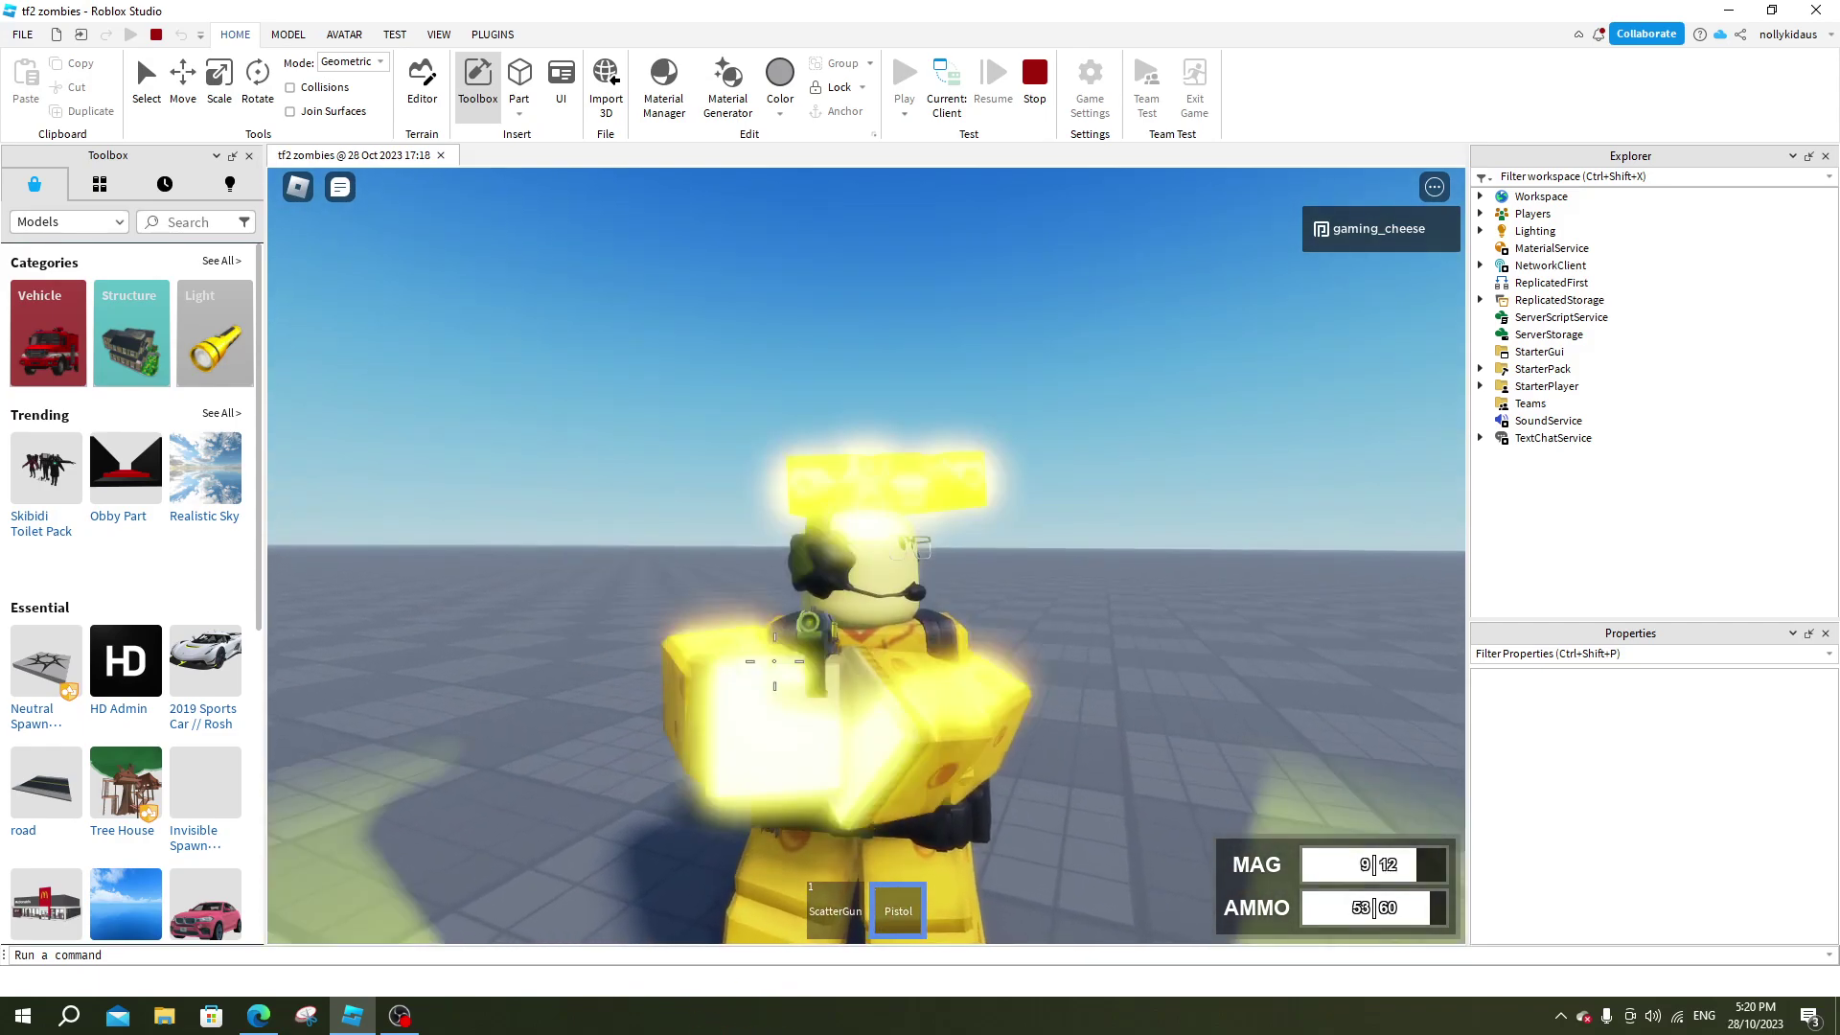
{"action": "left_click", "coordinate": [773, 662]}
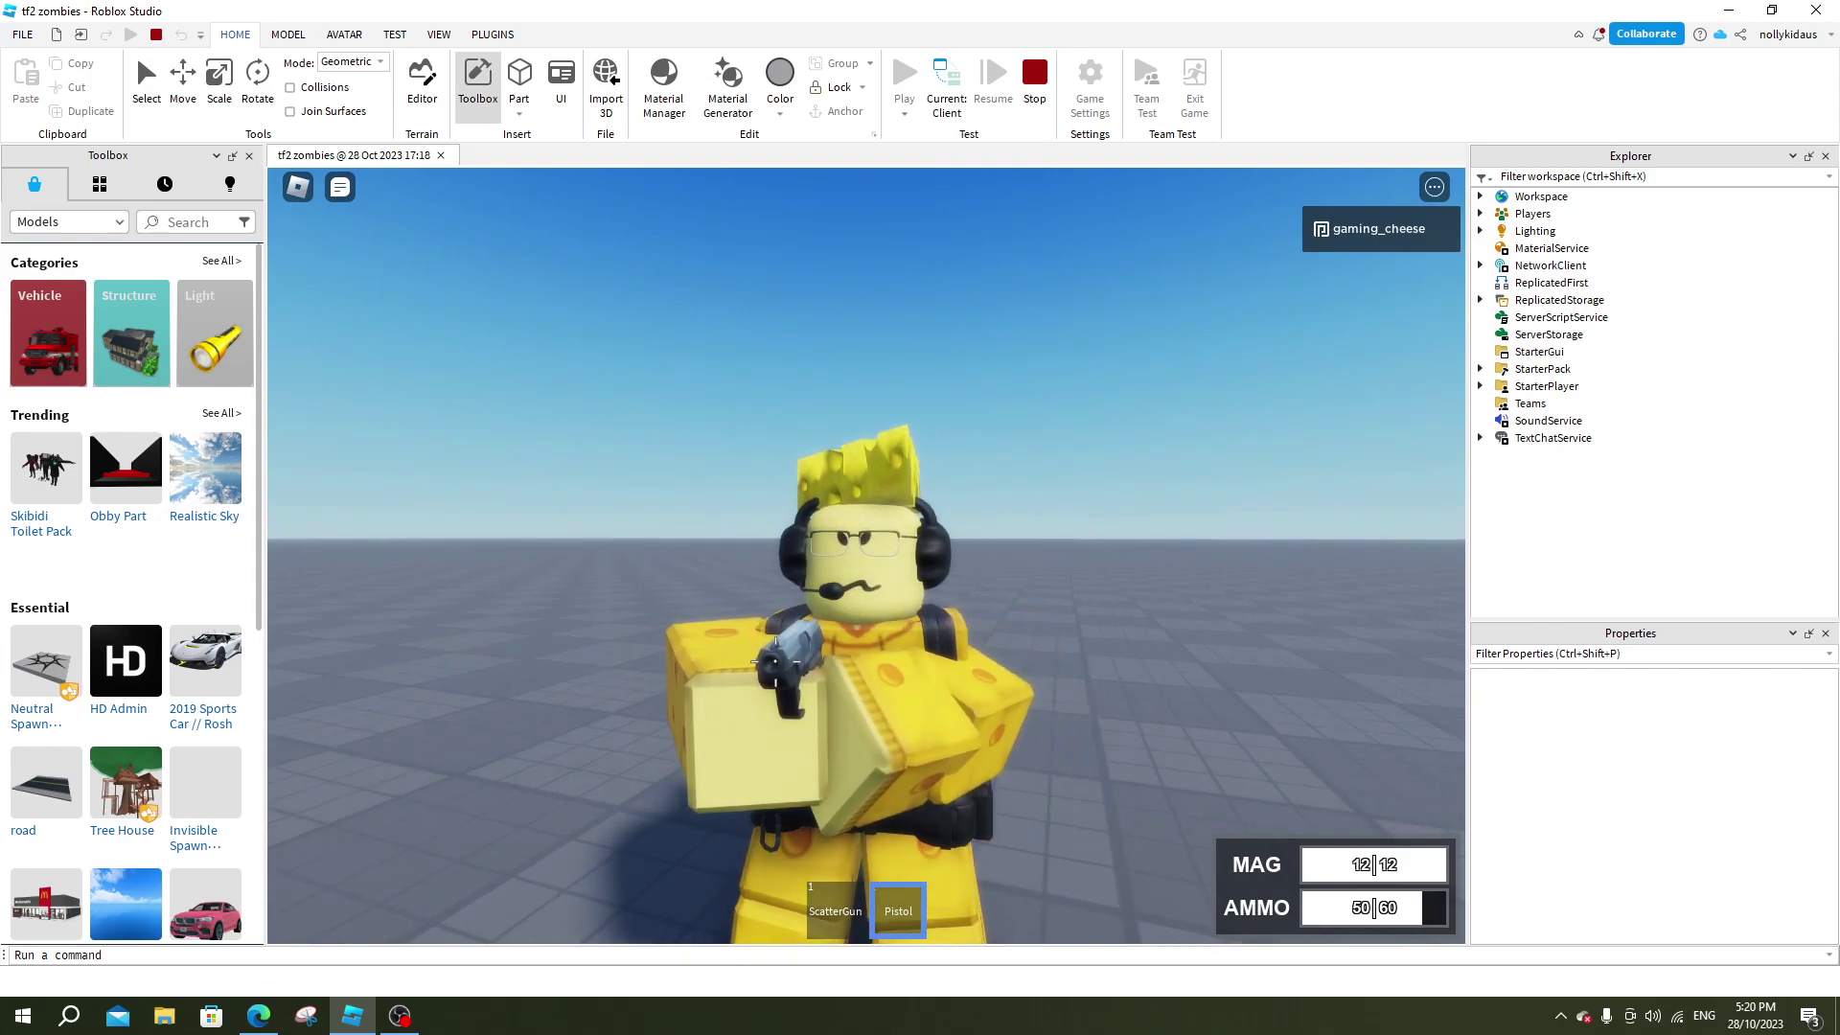
{"action": "scroll", "coordinate": [866, 562], "scroll_direction": "up", "scroll_amount": 5}
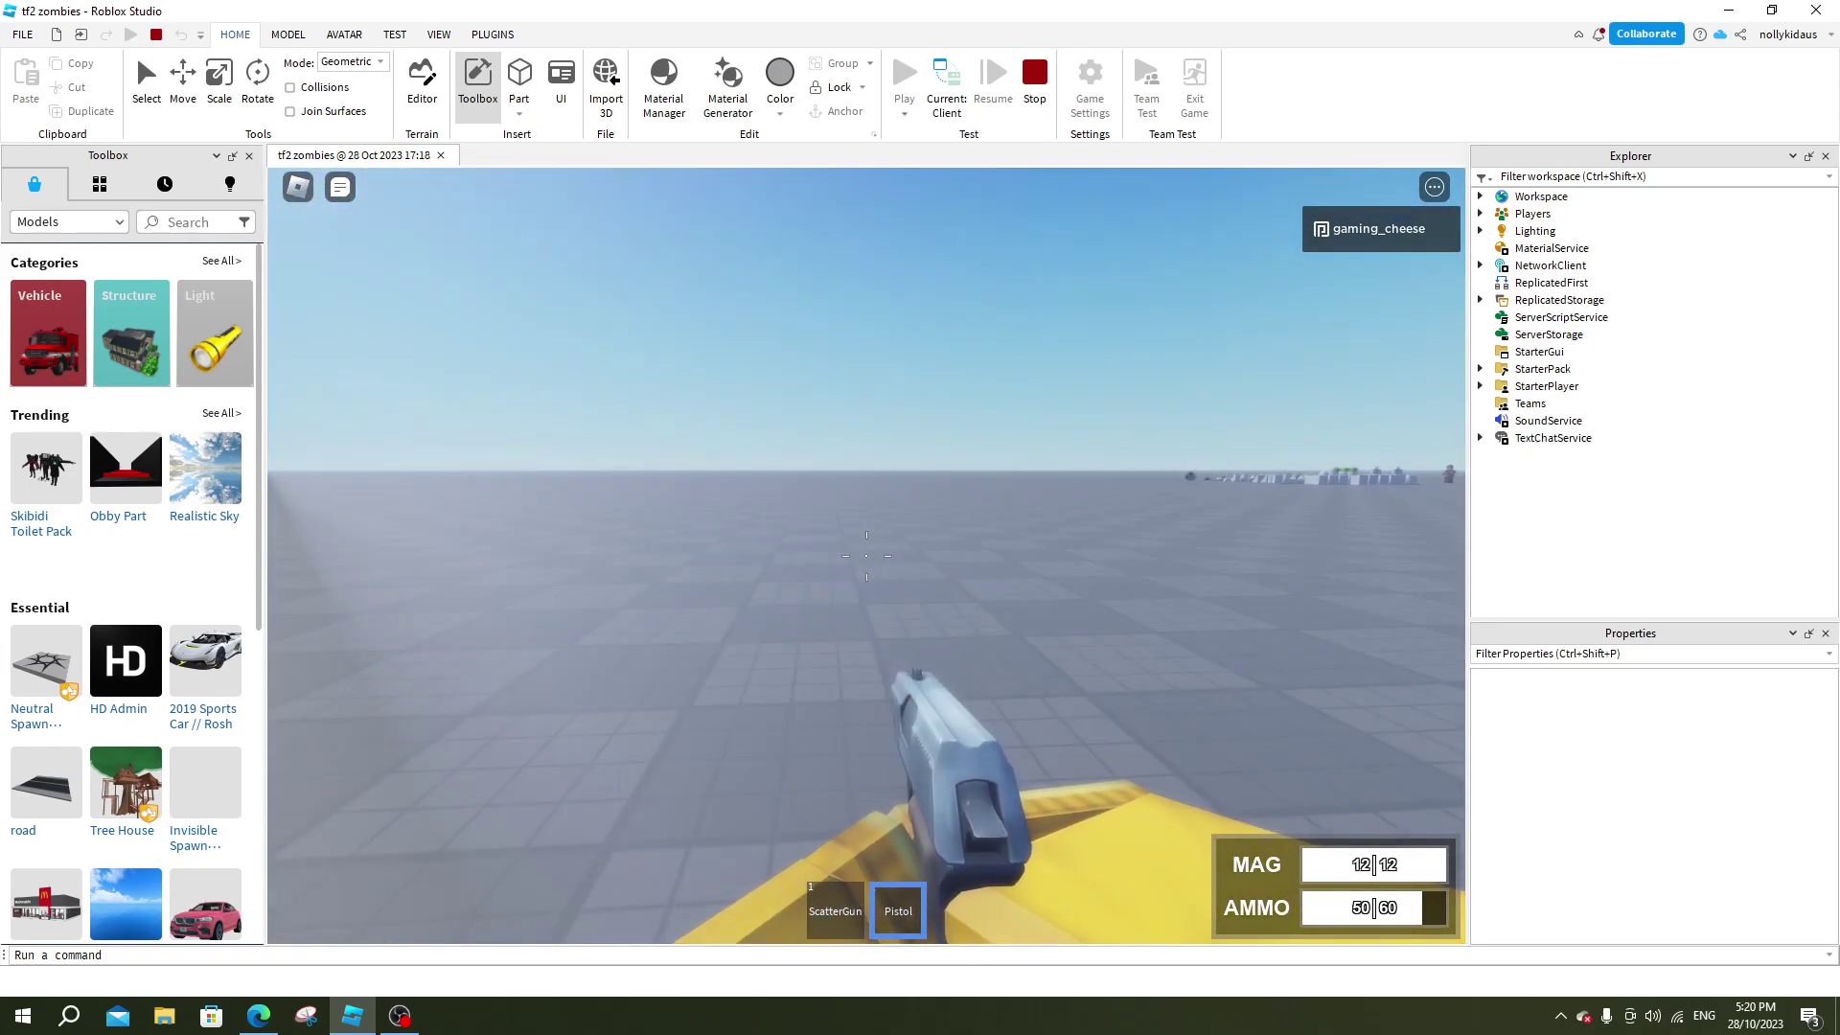
- Fire once more, reload the Pistol to 12/12, and equip the ScatterGun at 6/6
{"action": "left_click", "coordinate": [866, 560]}
{"action": "key", "text": "r"}
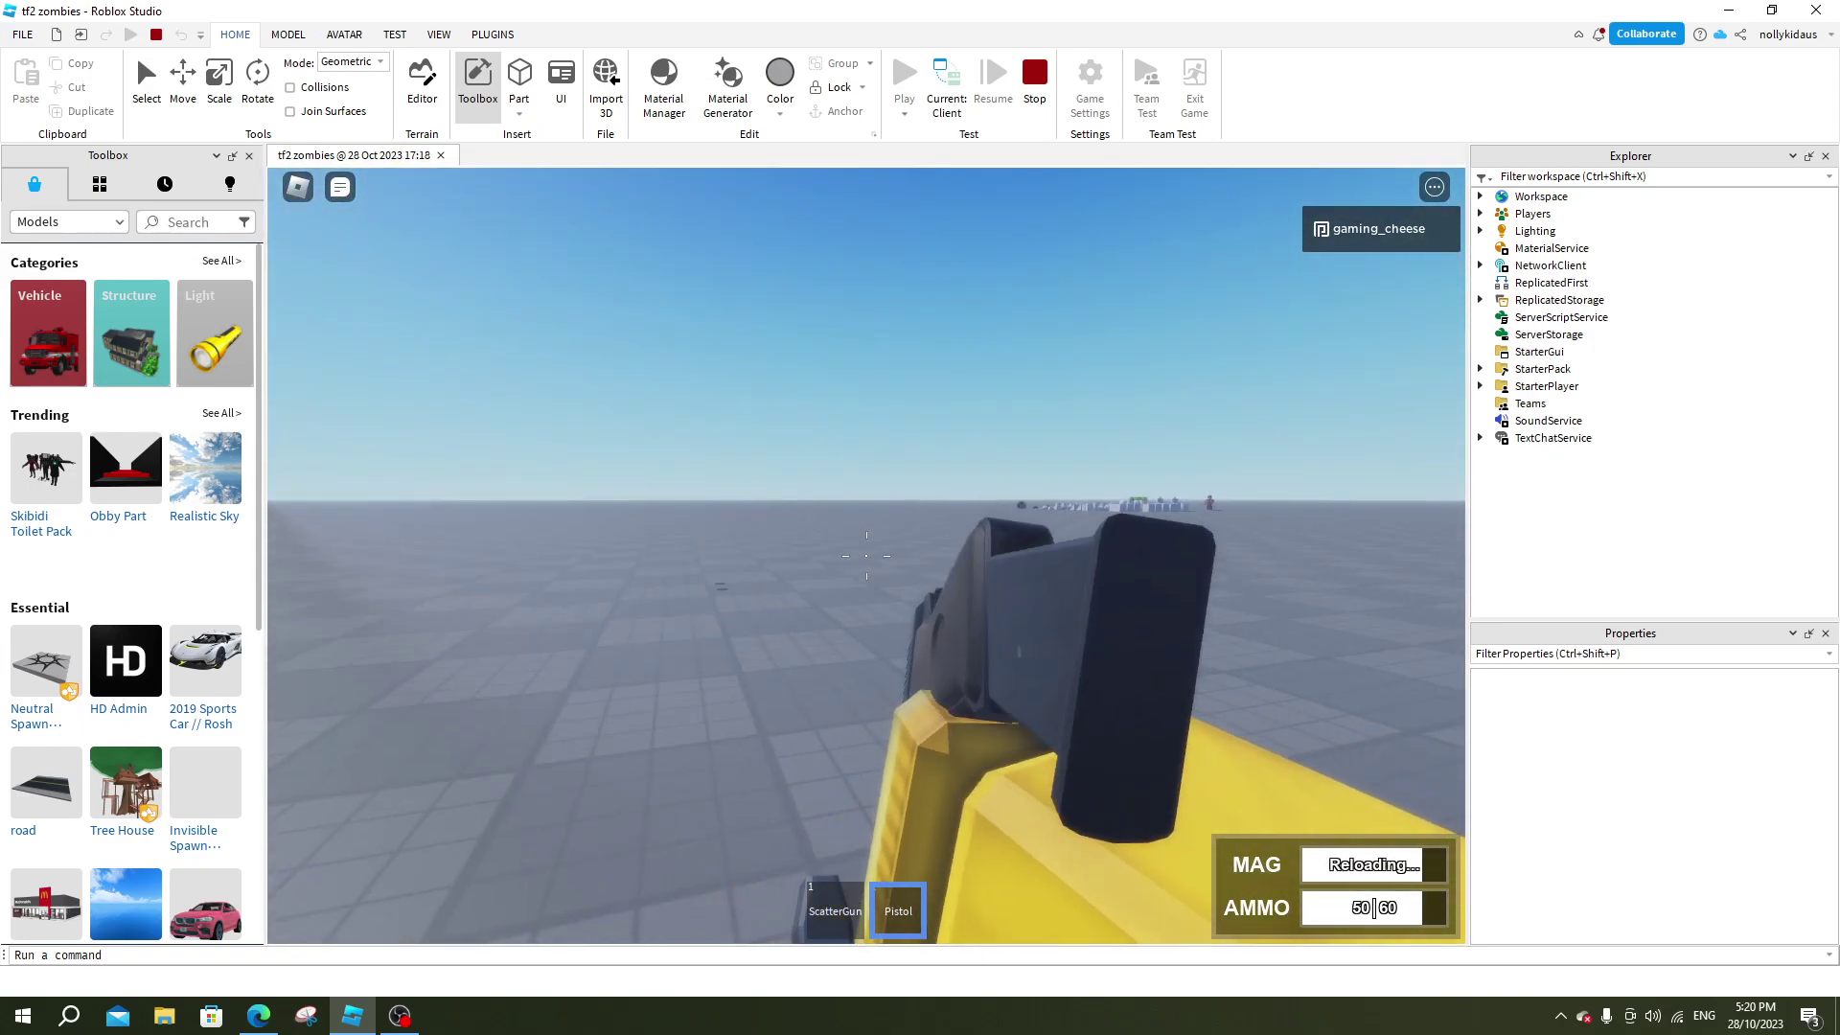
{"action": "scroll", "coordinate": [867, 561], "scroll_direction": "down", "scroll_amount": 5}
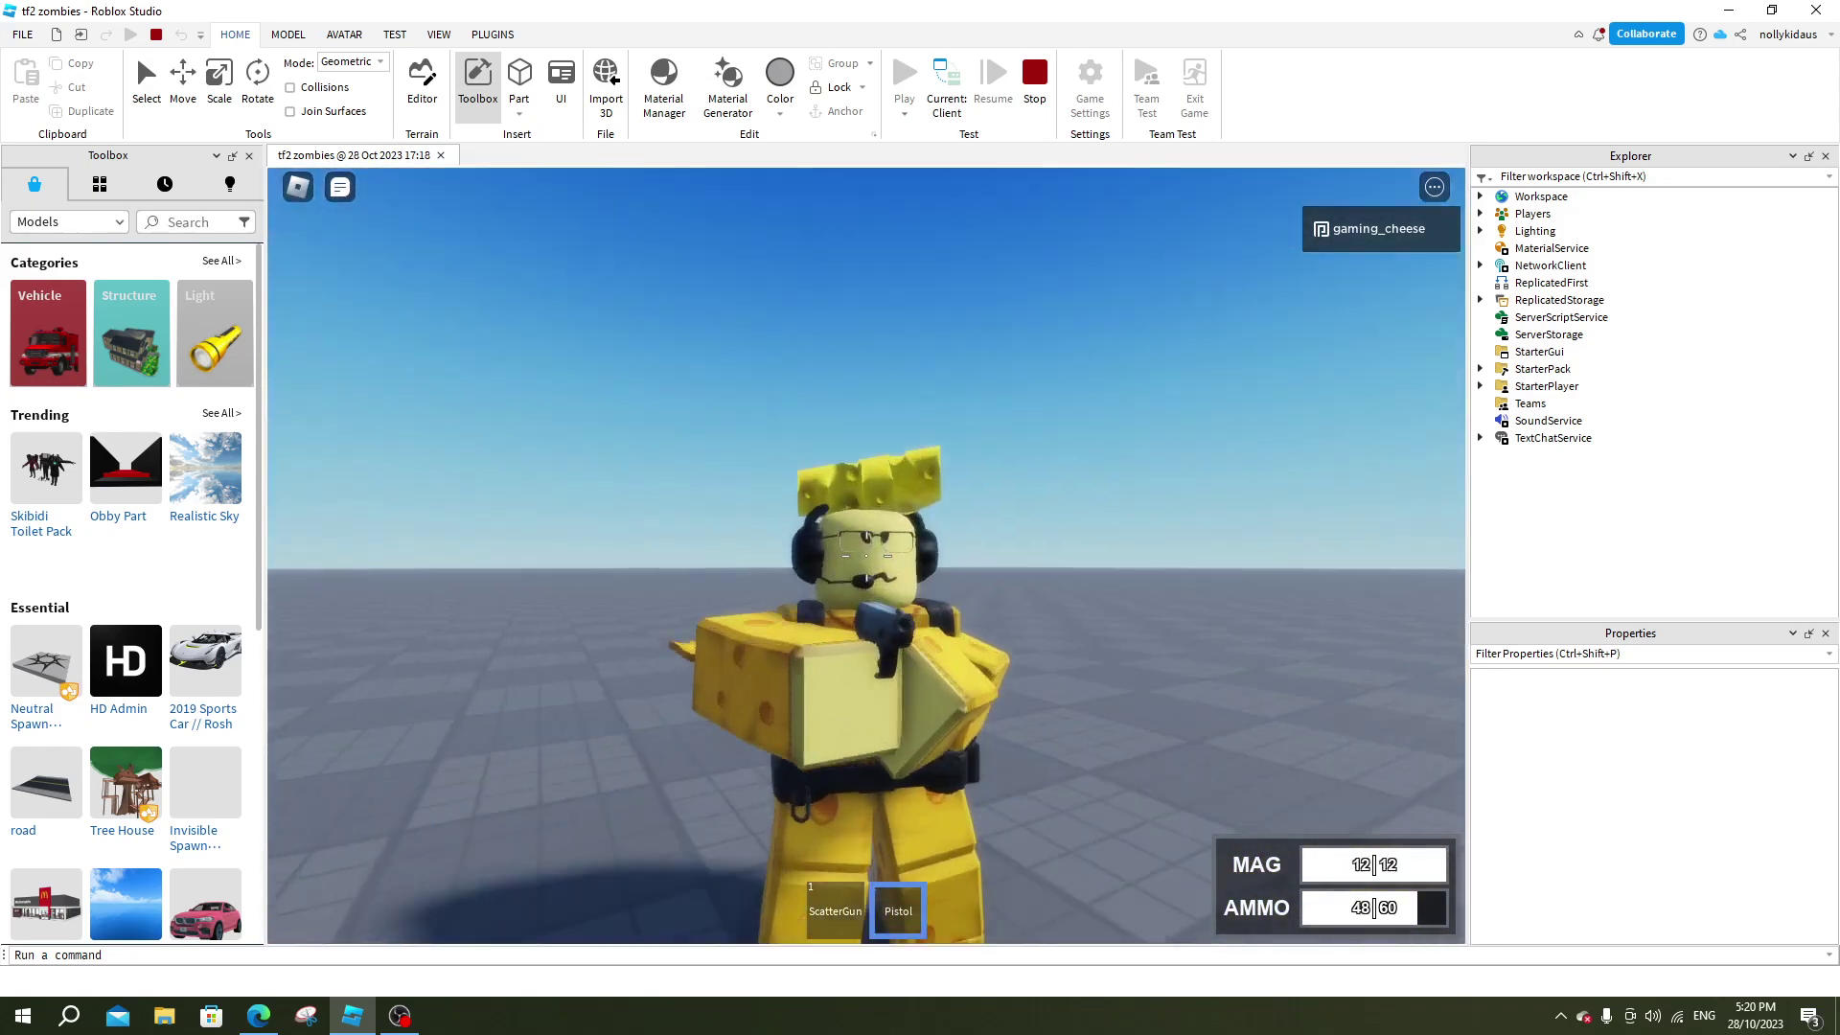
{"action": "key", "text": "1"}
{"action": "scroll", "coordinate": [867, 560], "scroll_direction": "down", "scroll_amount": 5}
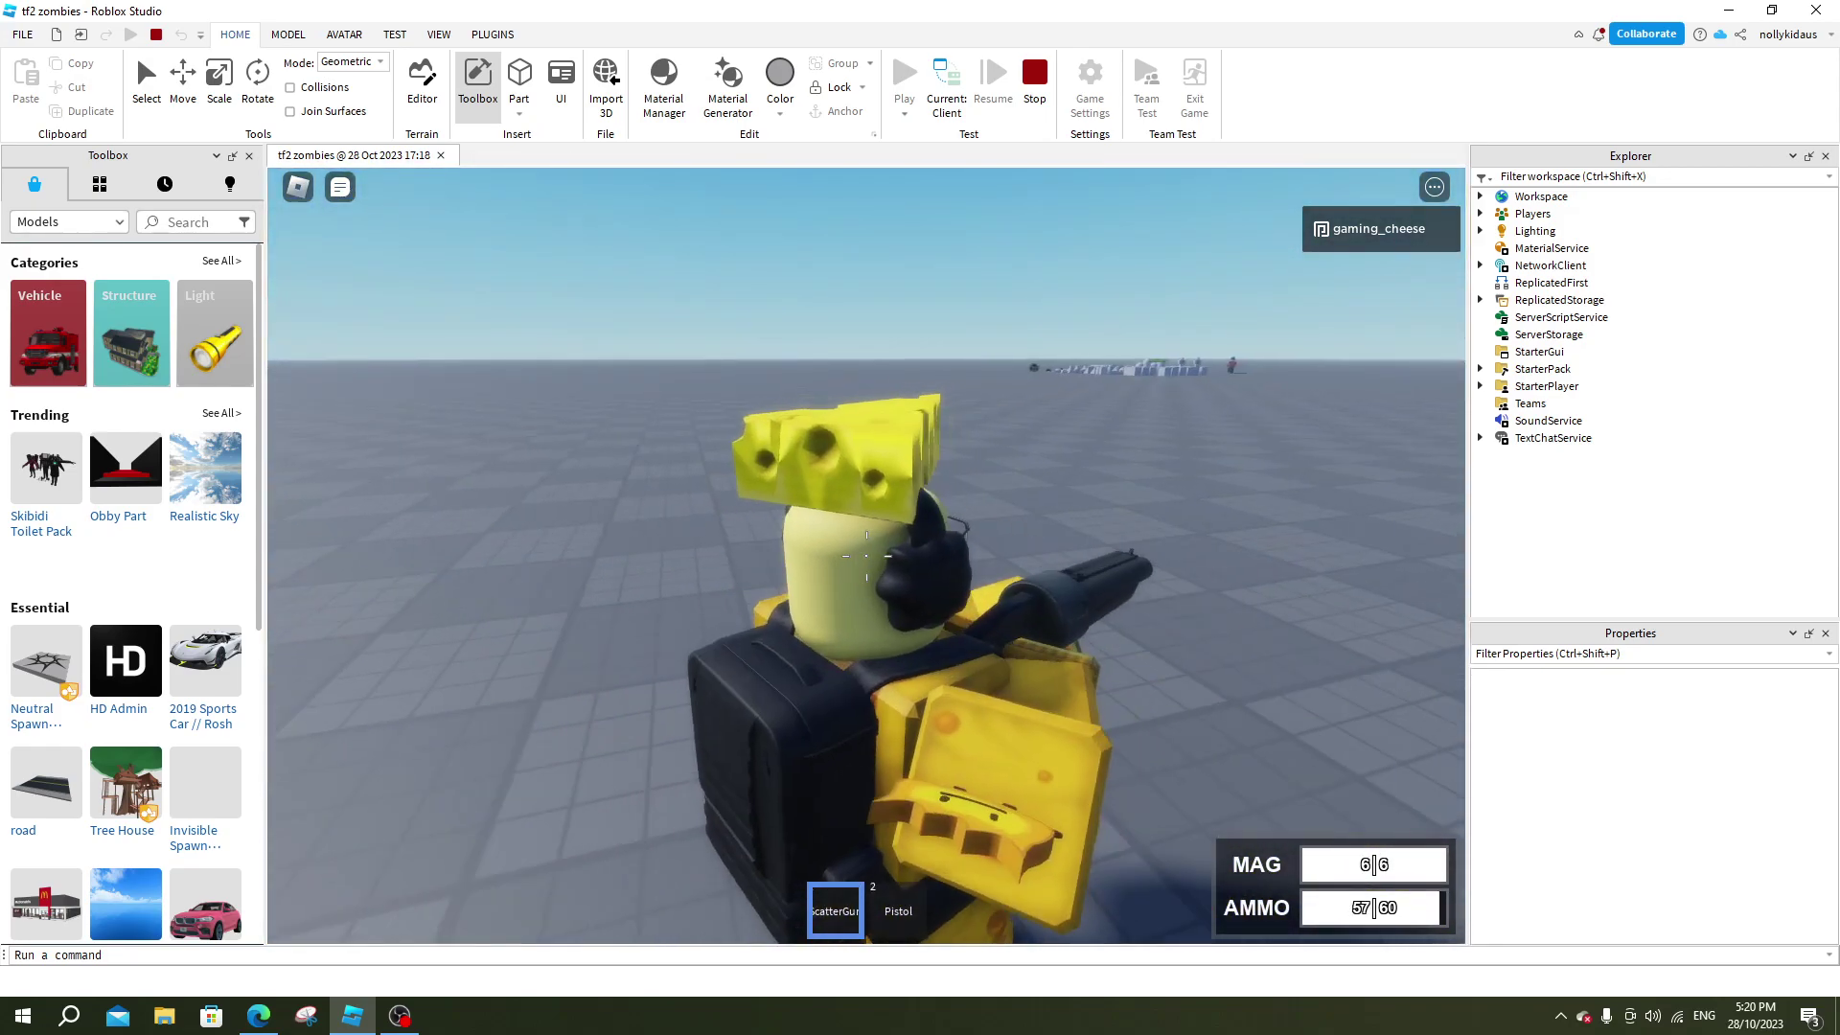
{"action": "left_click_drag", "start_coordinate": [867, 561], "coordinate": [1006, 431]}
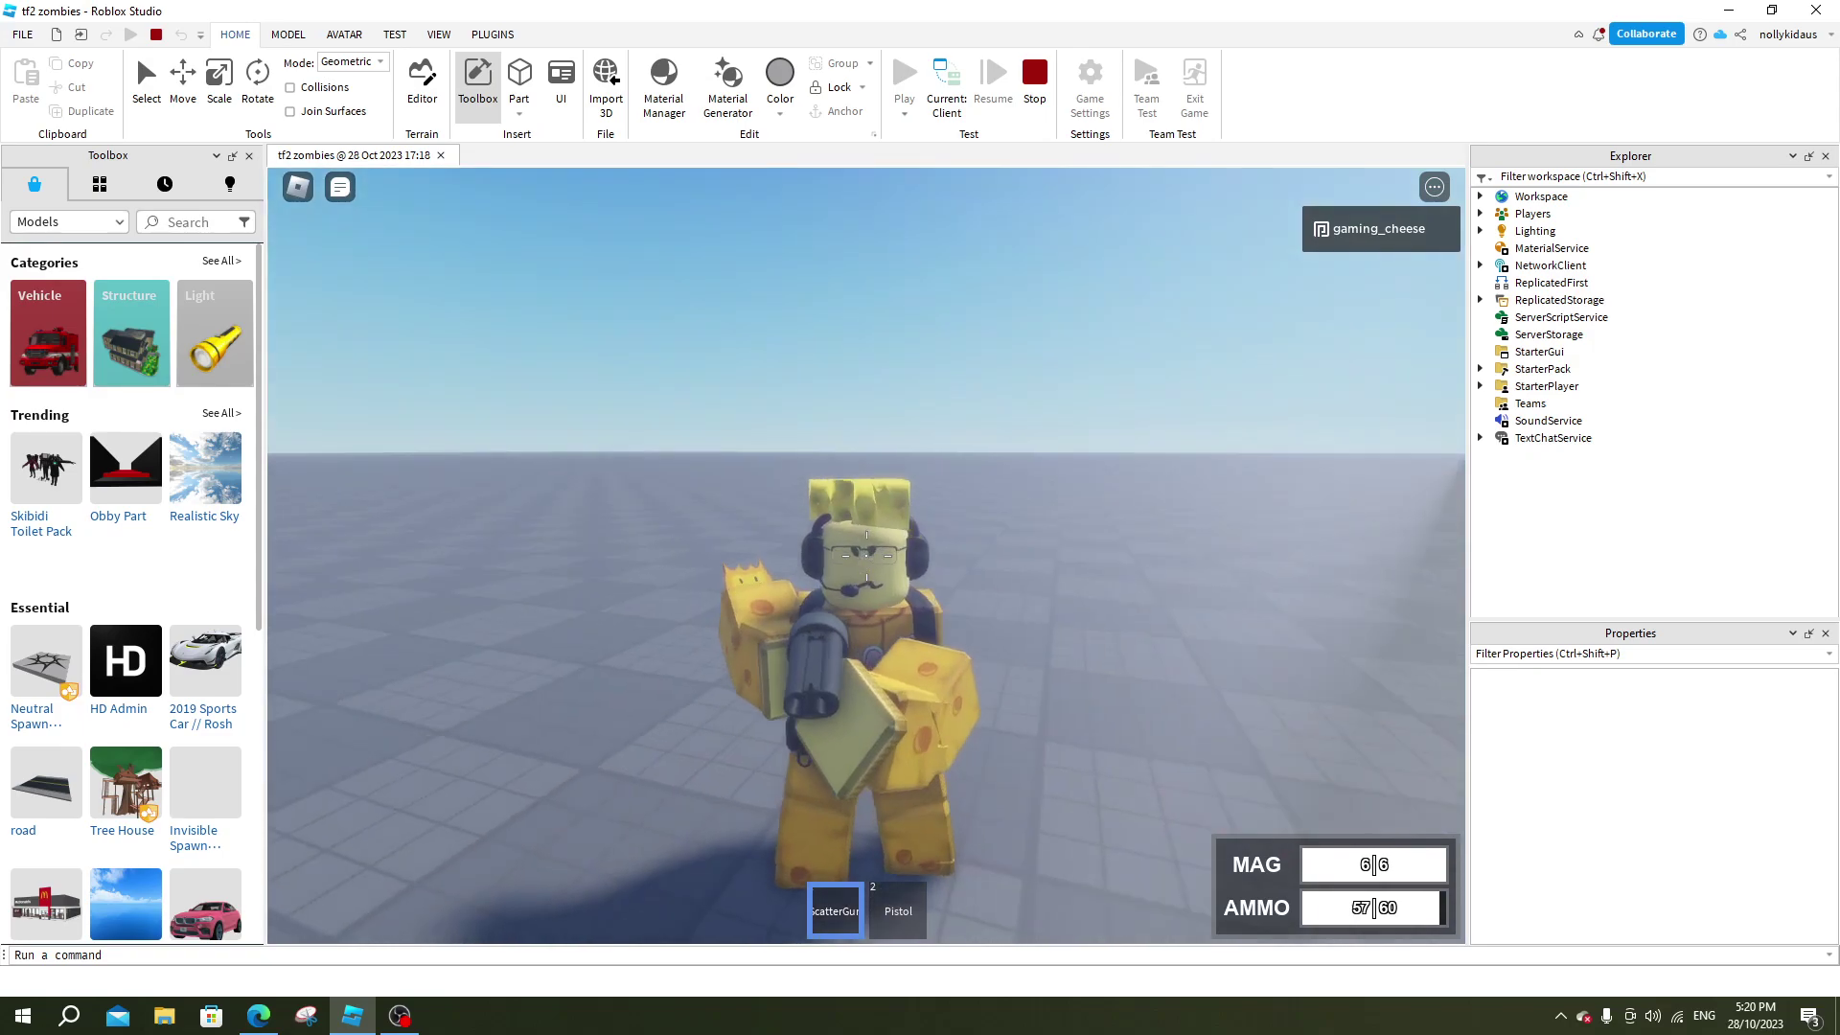
- Holster the ScatterGun, equip it again, and holster it, leaving the avatar unarmed
{"action": "key", "text": "1"}
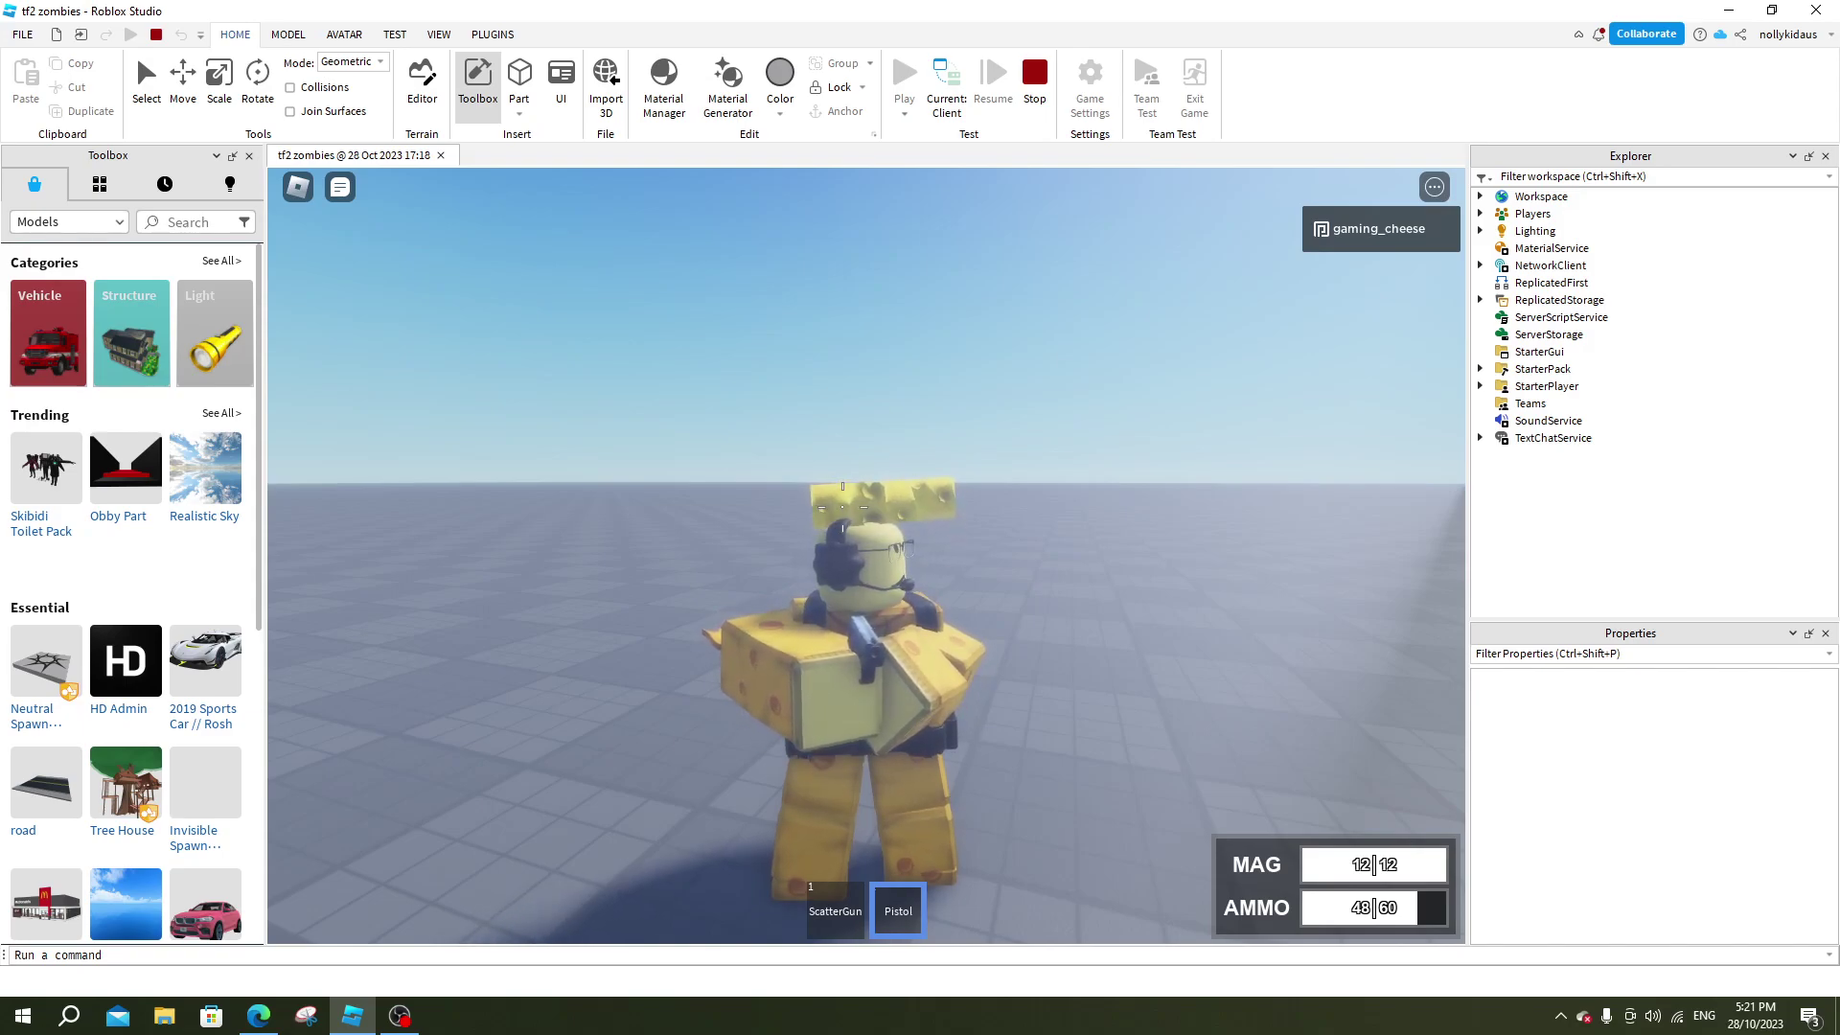
{"action": "left_click_drag", "start_coordinate": [862, 503], "coordinate": [1131, 458]}
{"action": "key", "text": "1"}
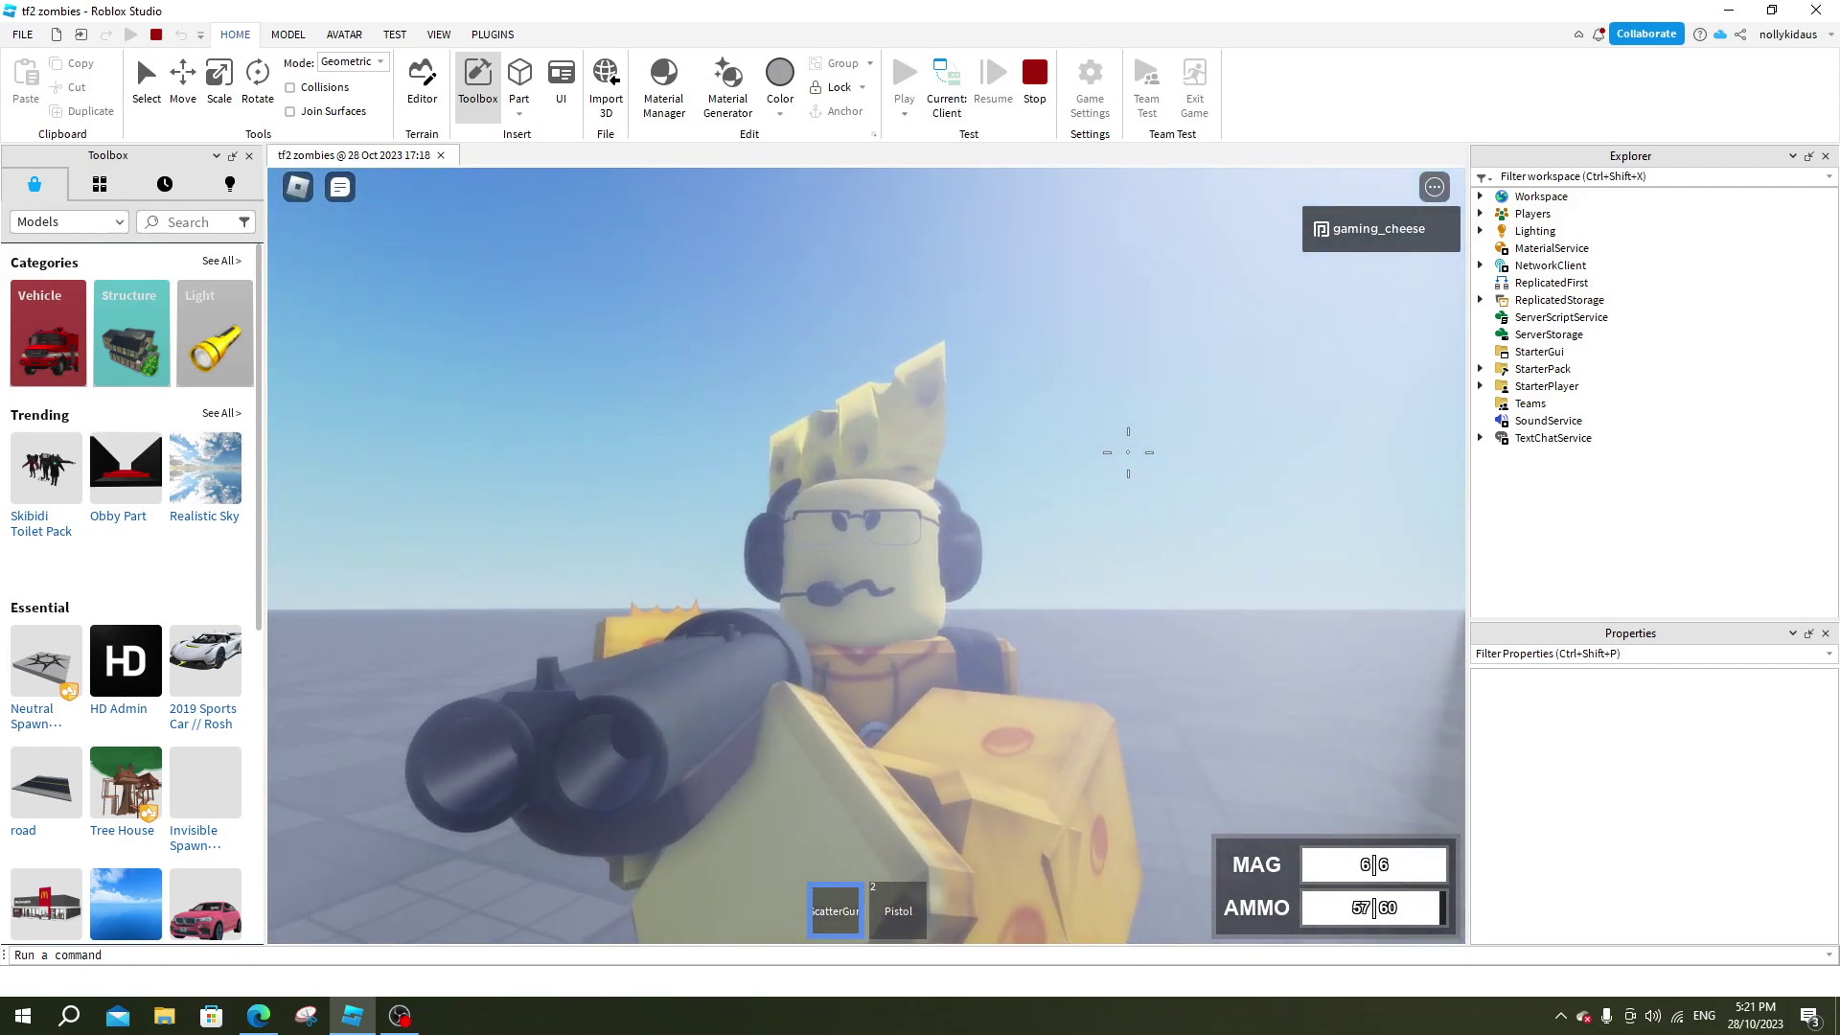
{"action": "key", "text": "1"}
{"action": "scroll", "coordinate": [1132, 457], "scroll_direction": "down", "scroll_amount": 3}
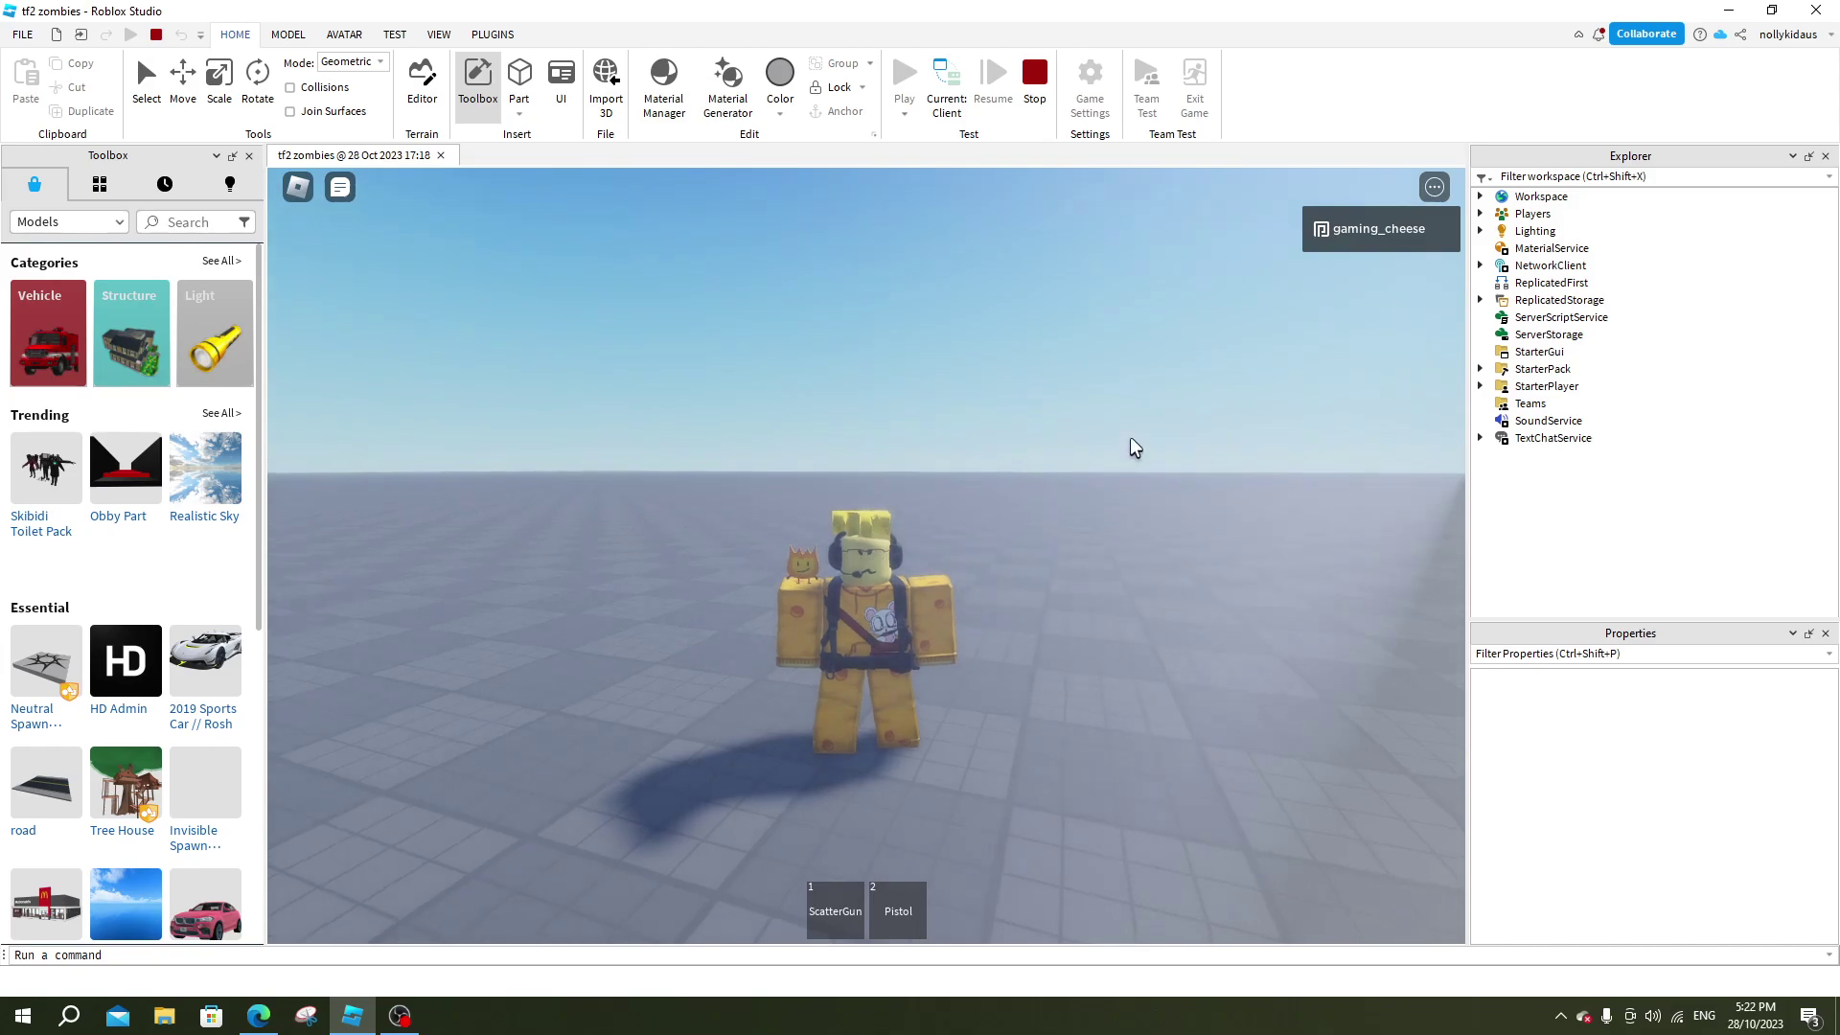
- Tilt and orbit the camera to look down on the unarmed avatar
{"action": "left_click_drag", "start_coordinate": [1129, 457], "coordinate": [1118, 407]}
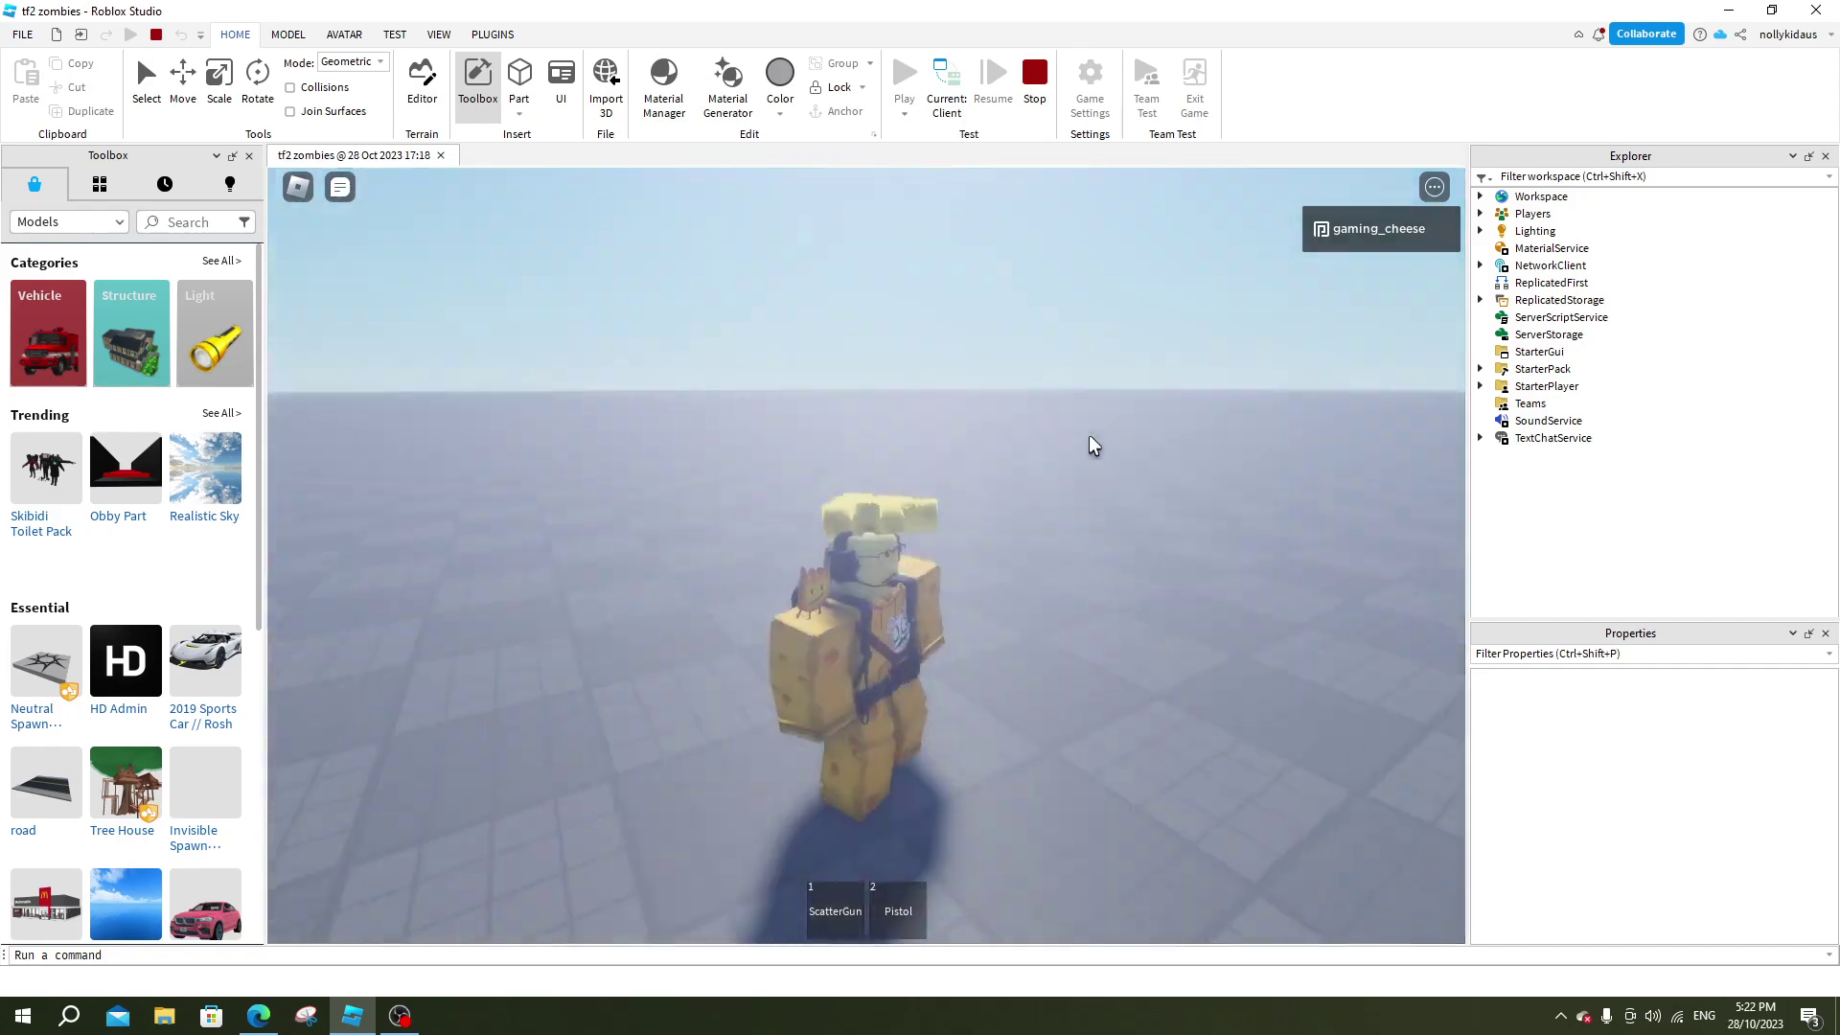
{"action": "left_click", "coordinate": [1502, 266]}
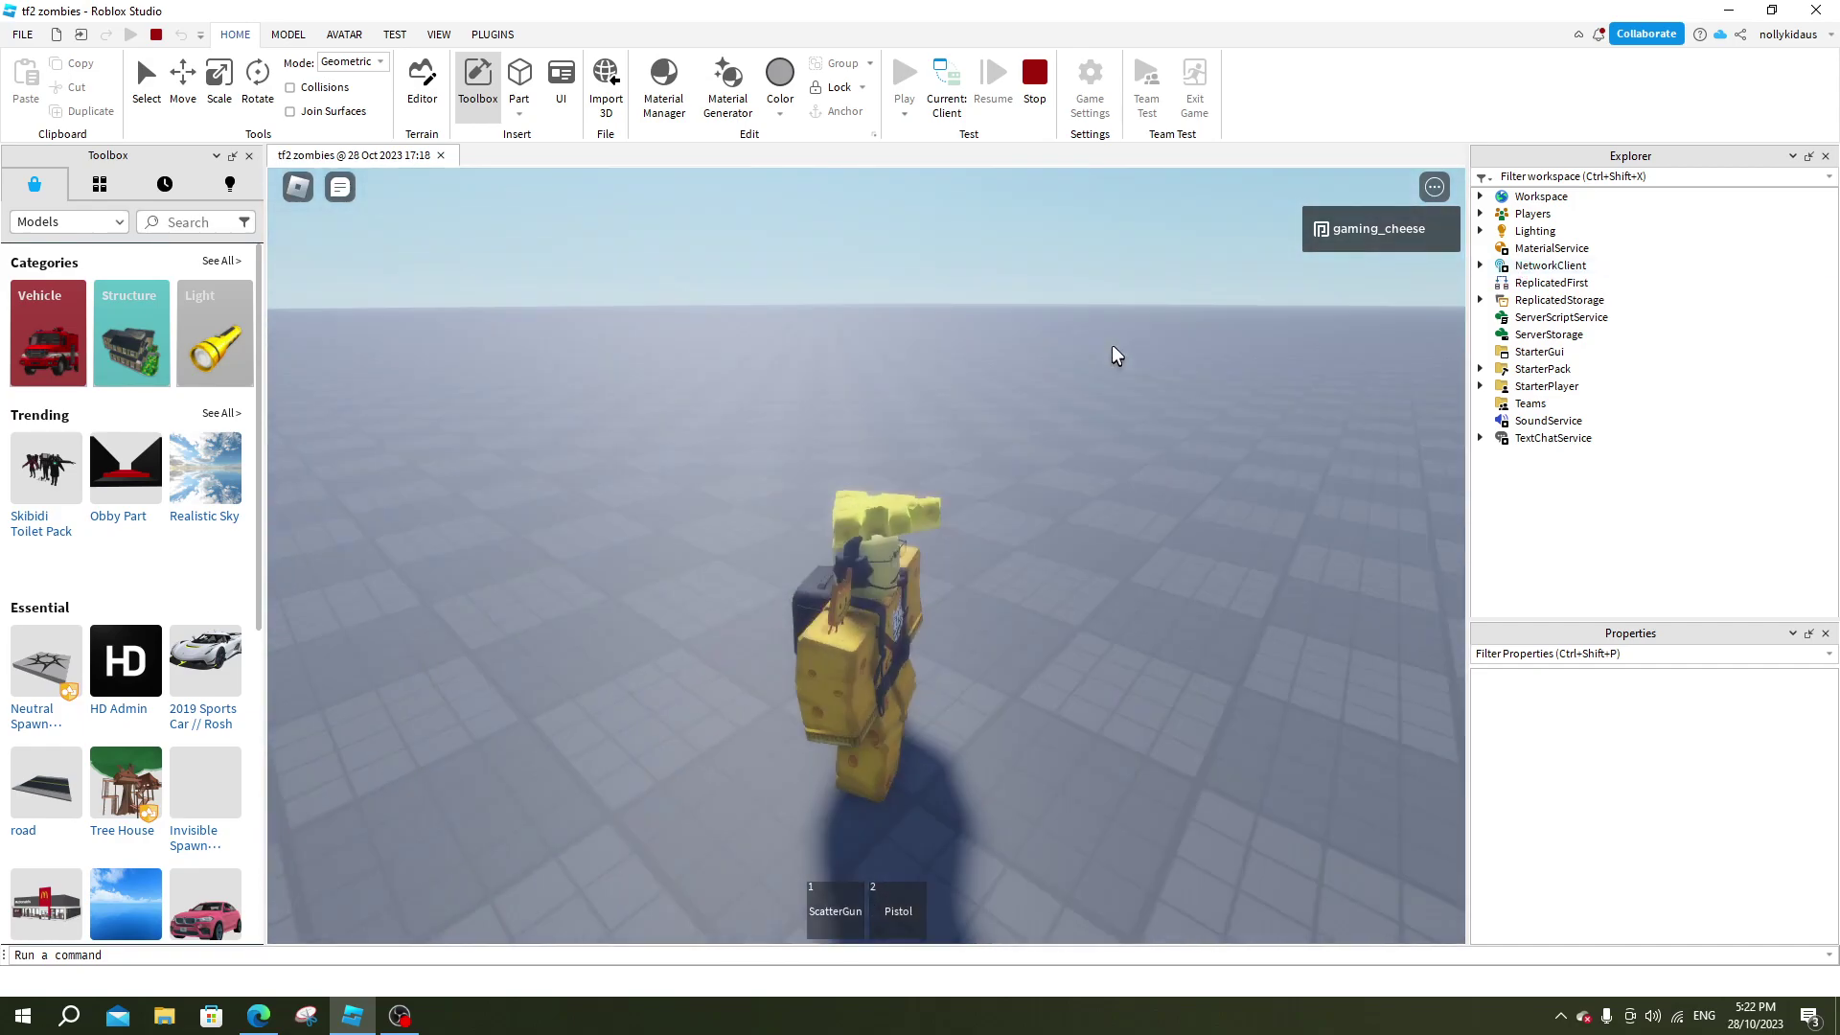
{"action": "left_click_drag", "start_coordinate": [1111, 343], "coordinate": [1116, 356]}
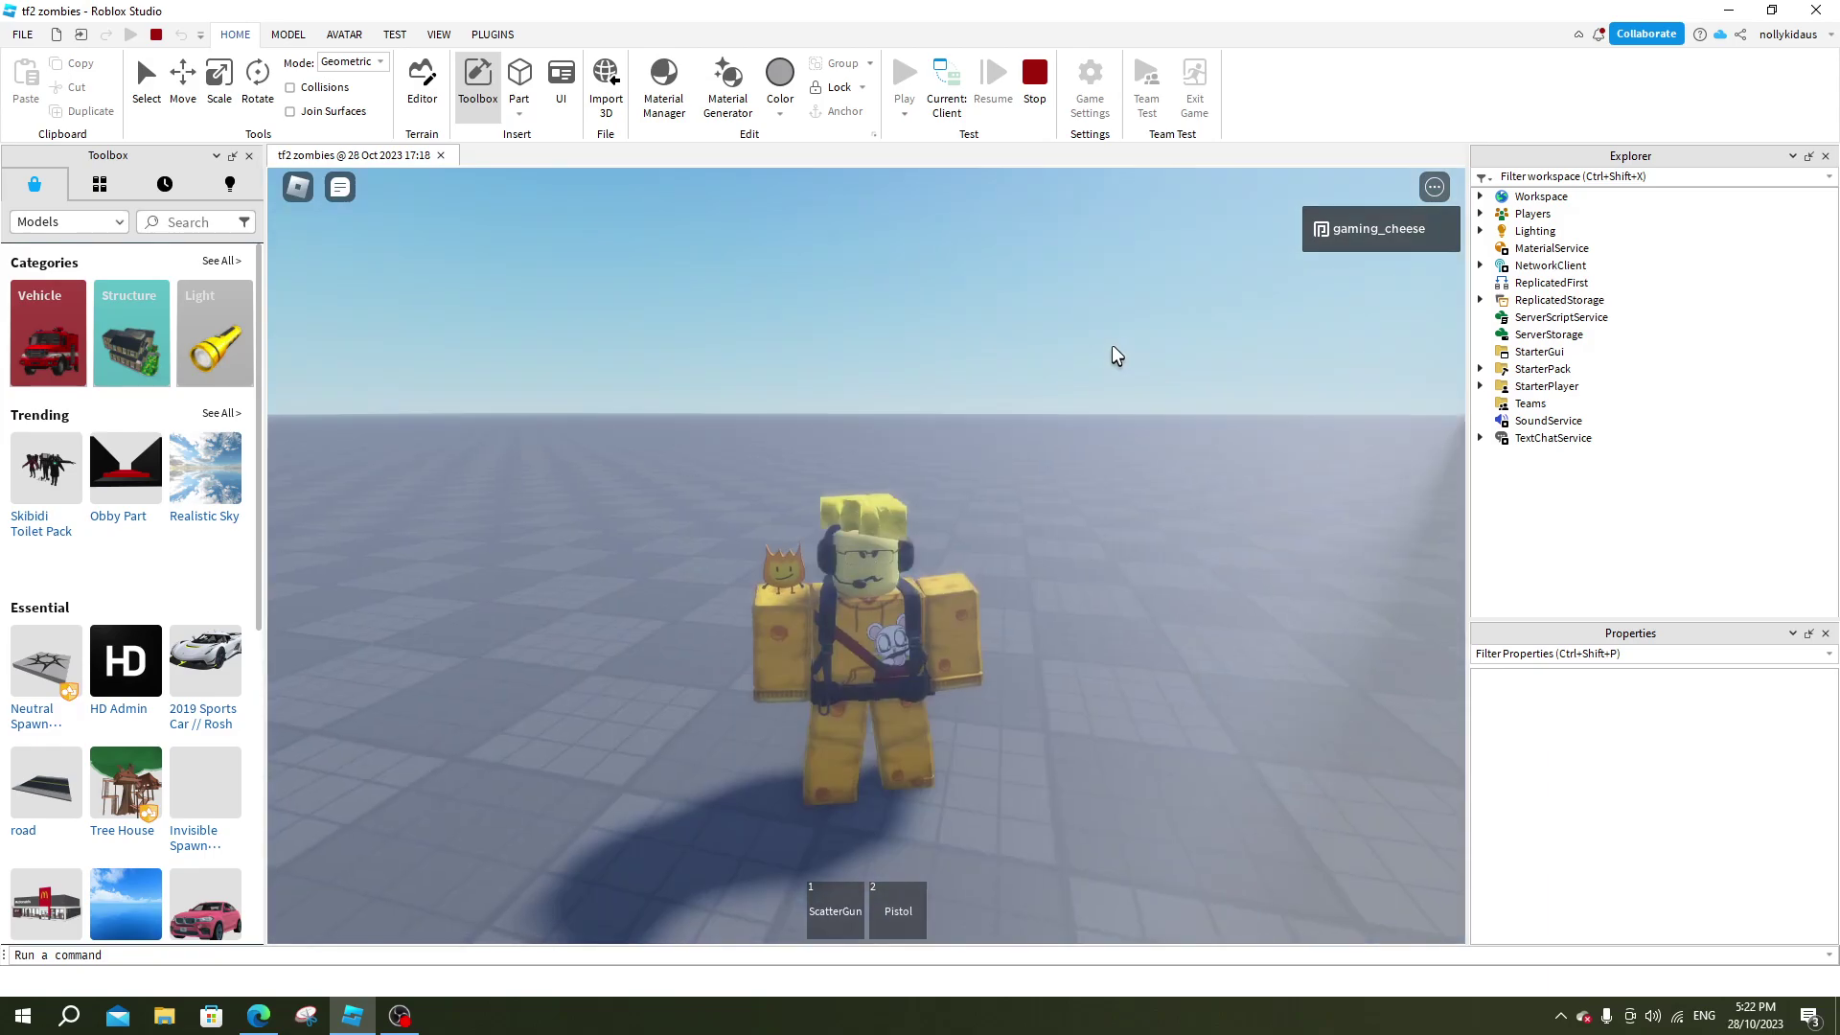
{"action": "left_click_drag", "start_coordinate": [1111, 345], "coordinate": [1115, 352]}
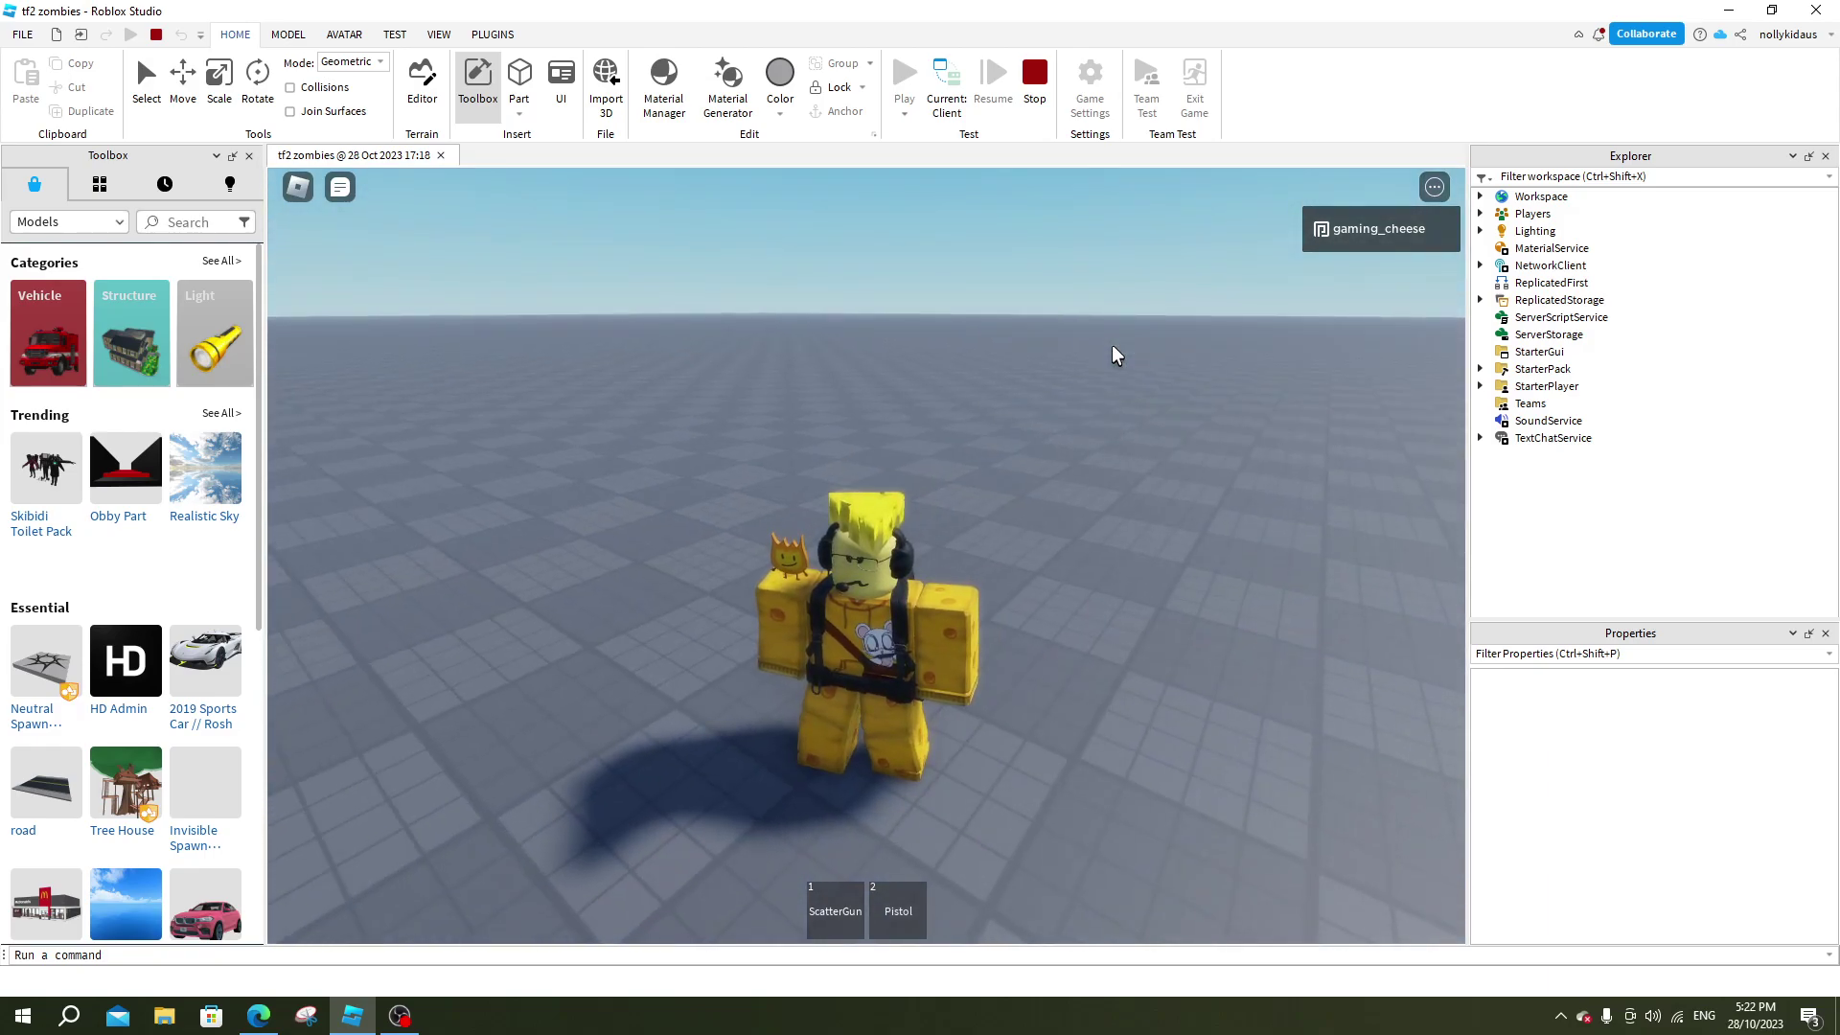
{"action": "scroll", "coordinate": [1111, 343], "scroll_direction": "up", "scroll_amount": 4}
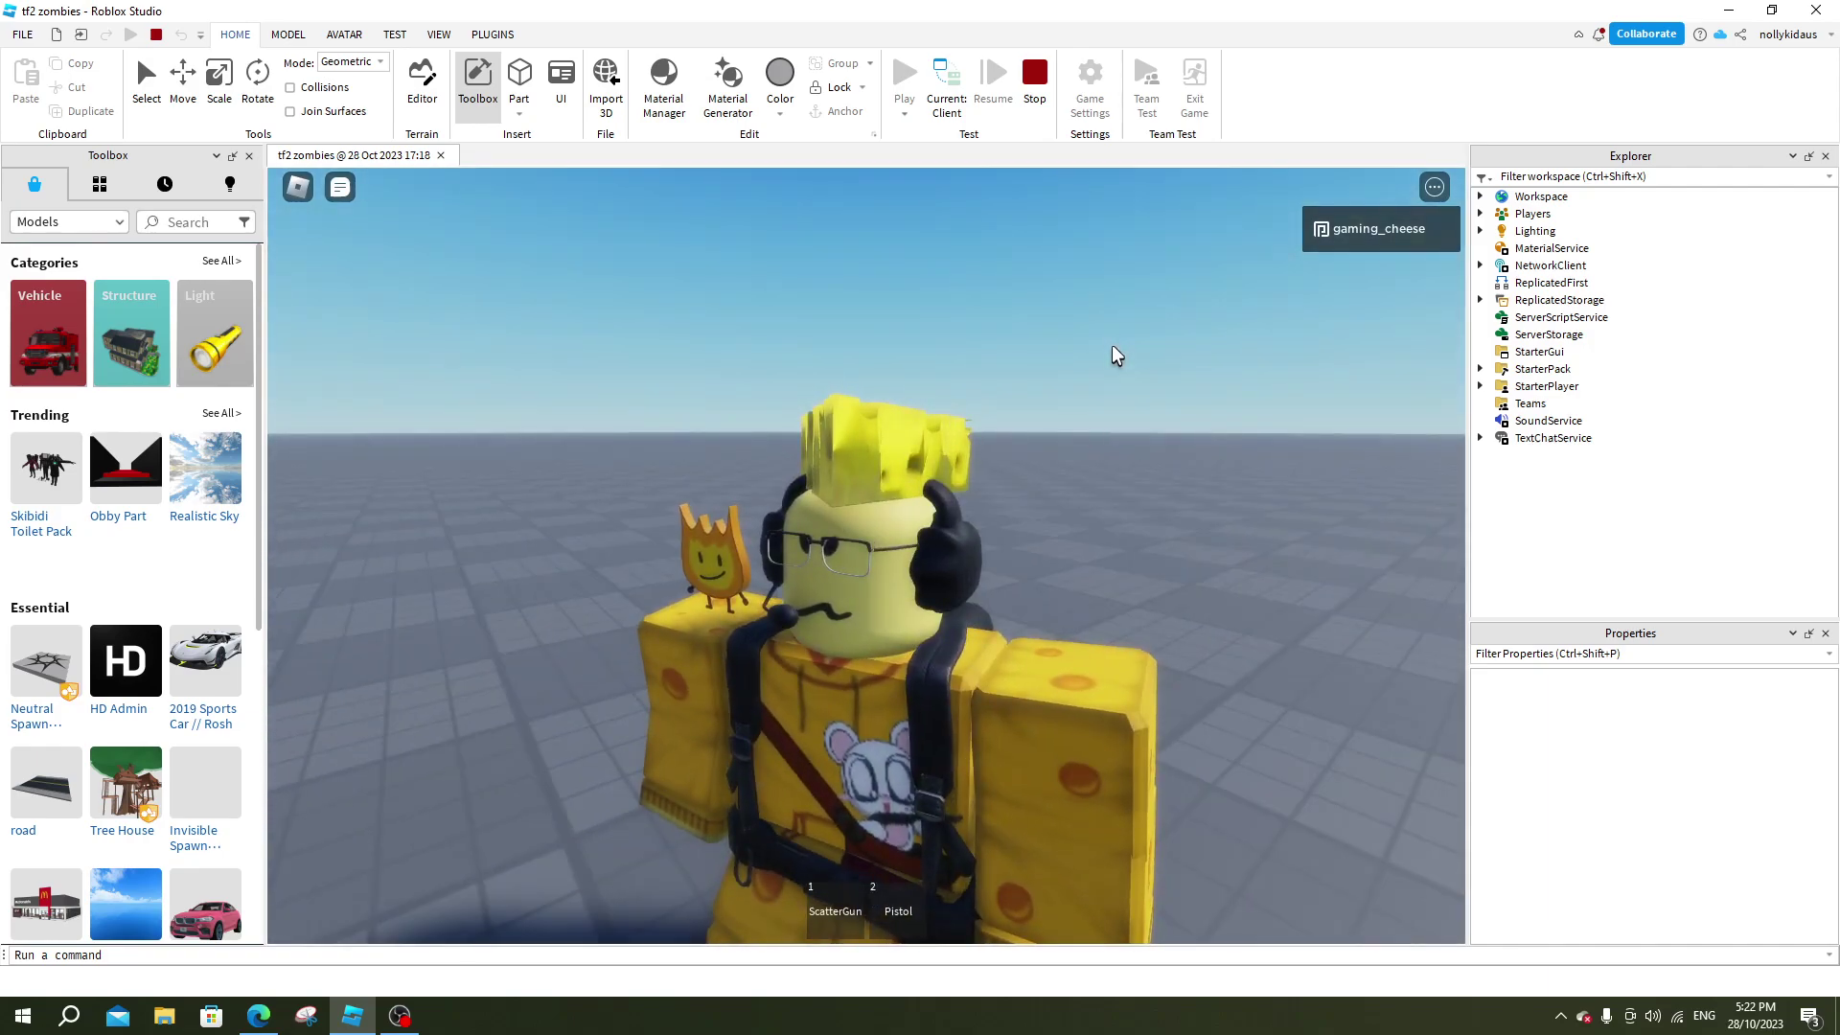
- Orbit to view the avatar from other sides, then bring OBS to the front
{"action": "mouse_move", "coordinate": [1112, 344]}
{"action": "left_mouse_down"}
{"action": "mouse_move", "coordinate": [1071, 409]}
{"action": "mouse_move", "coordinate": [1310, 508]}
{"action": "mouse_move", "coordinate": [1150, 479]}
{"action": "left_mouse_up"}
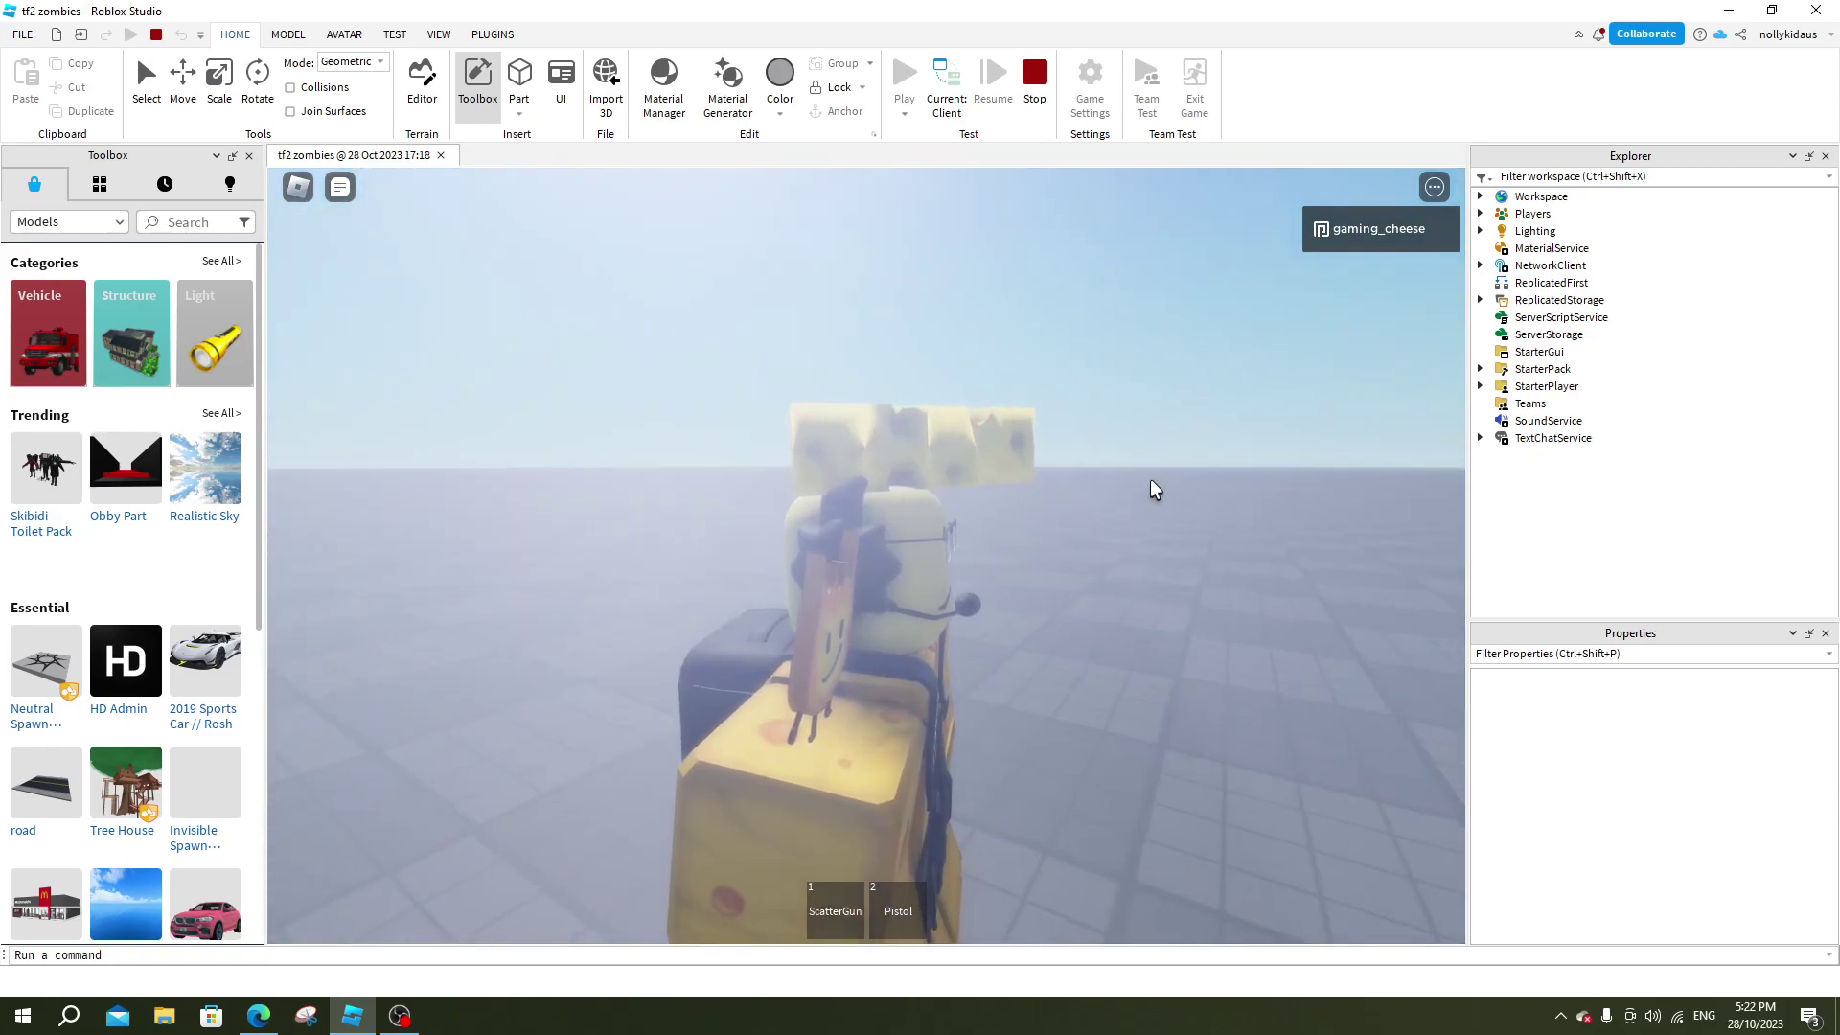
{"action": "key", "text": "Left"}
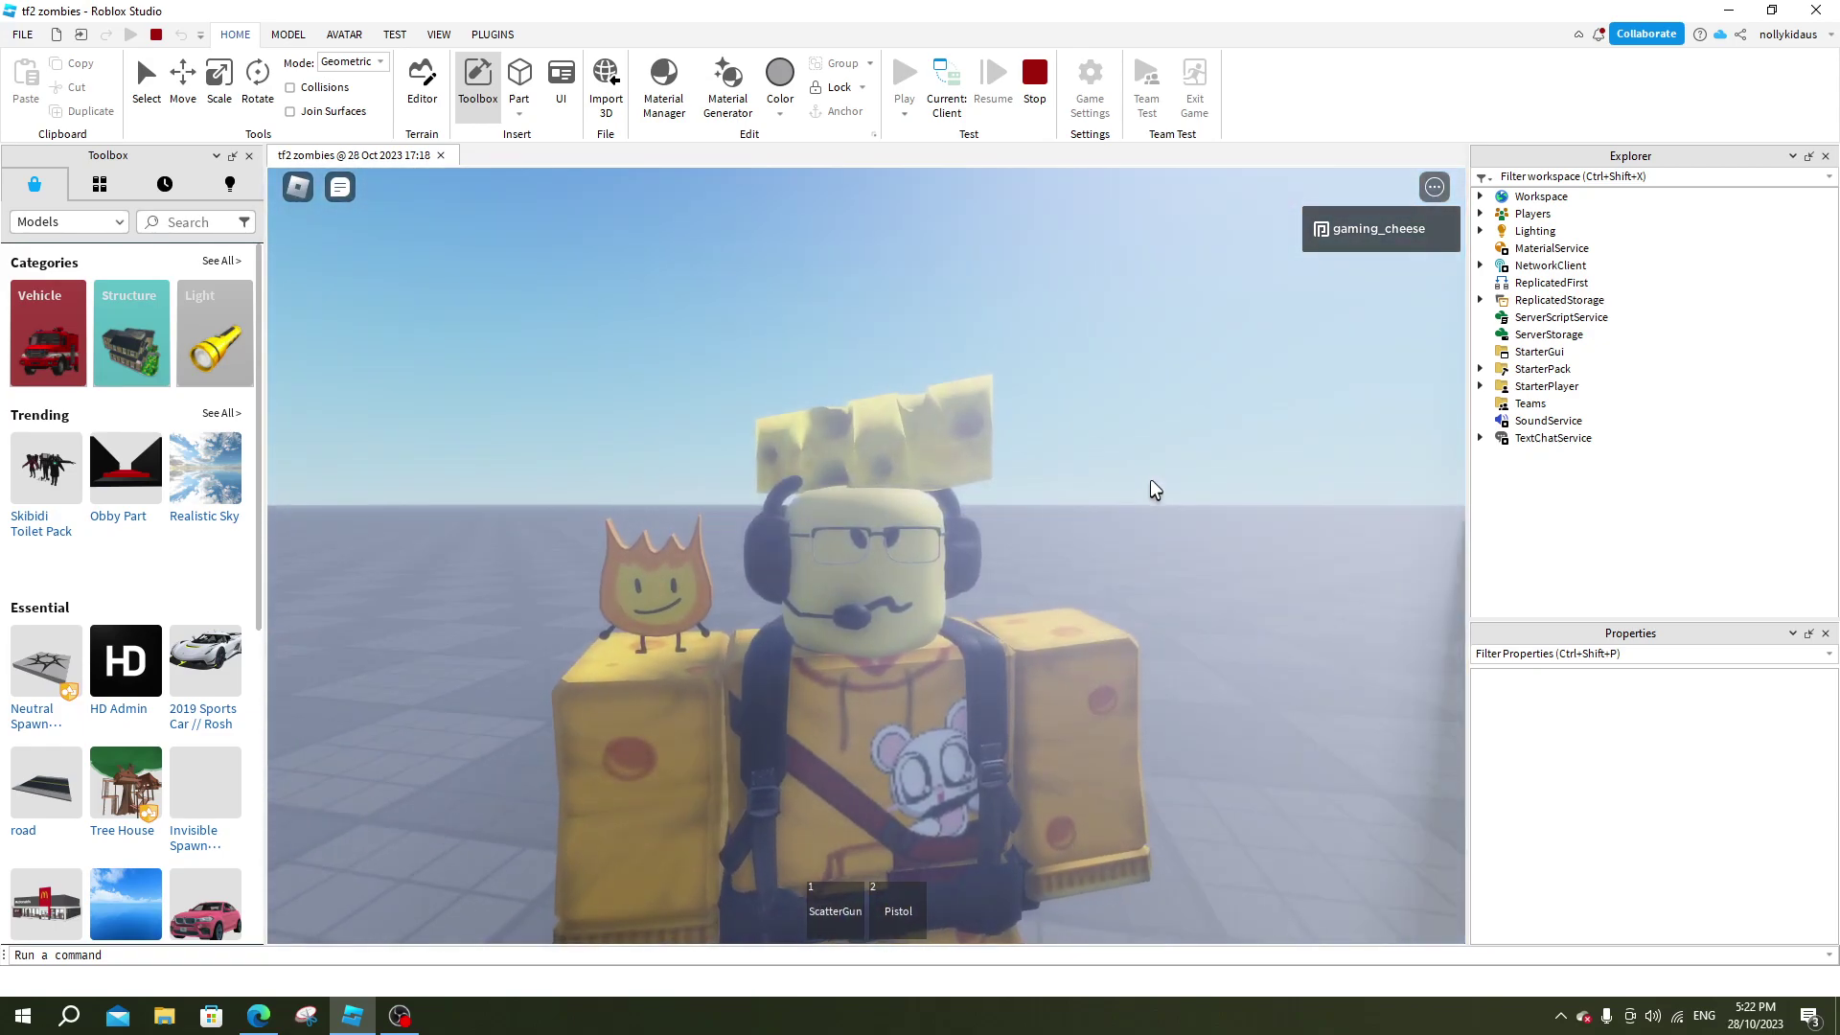
{"action": "key", "text": "Right"}
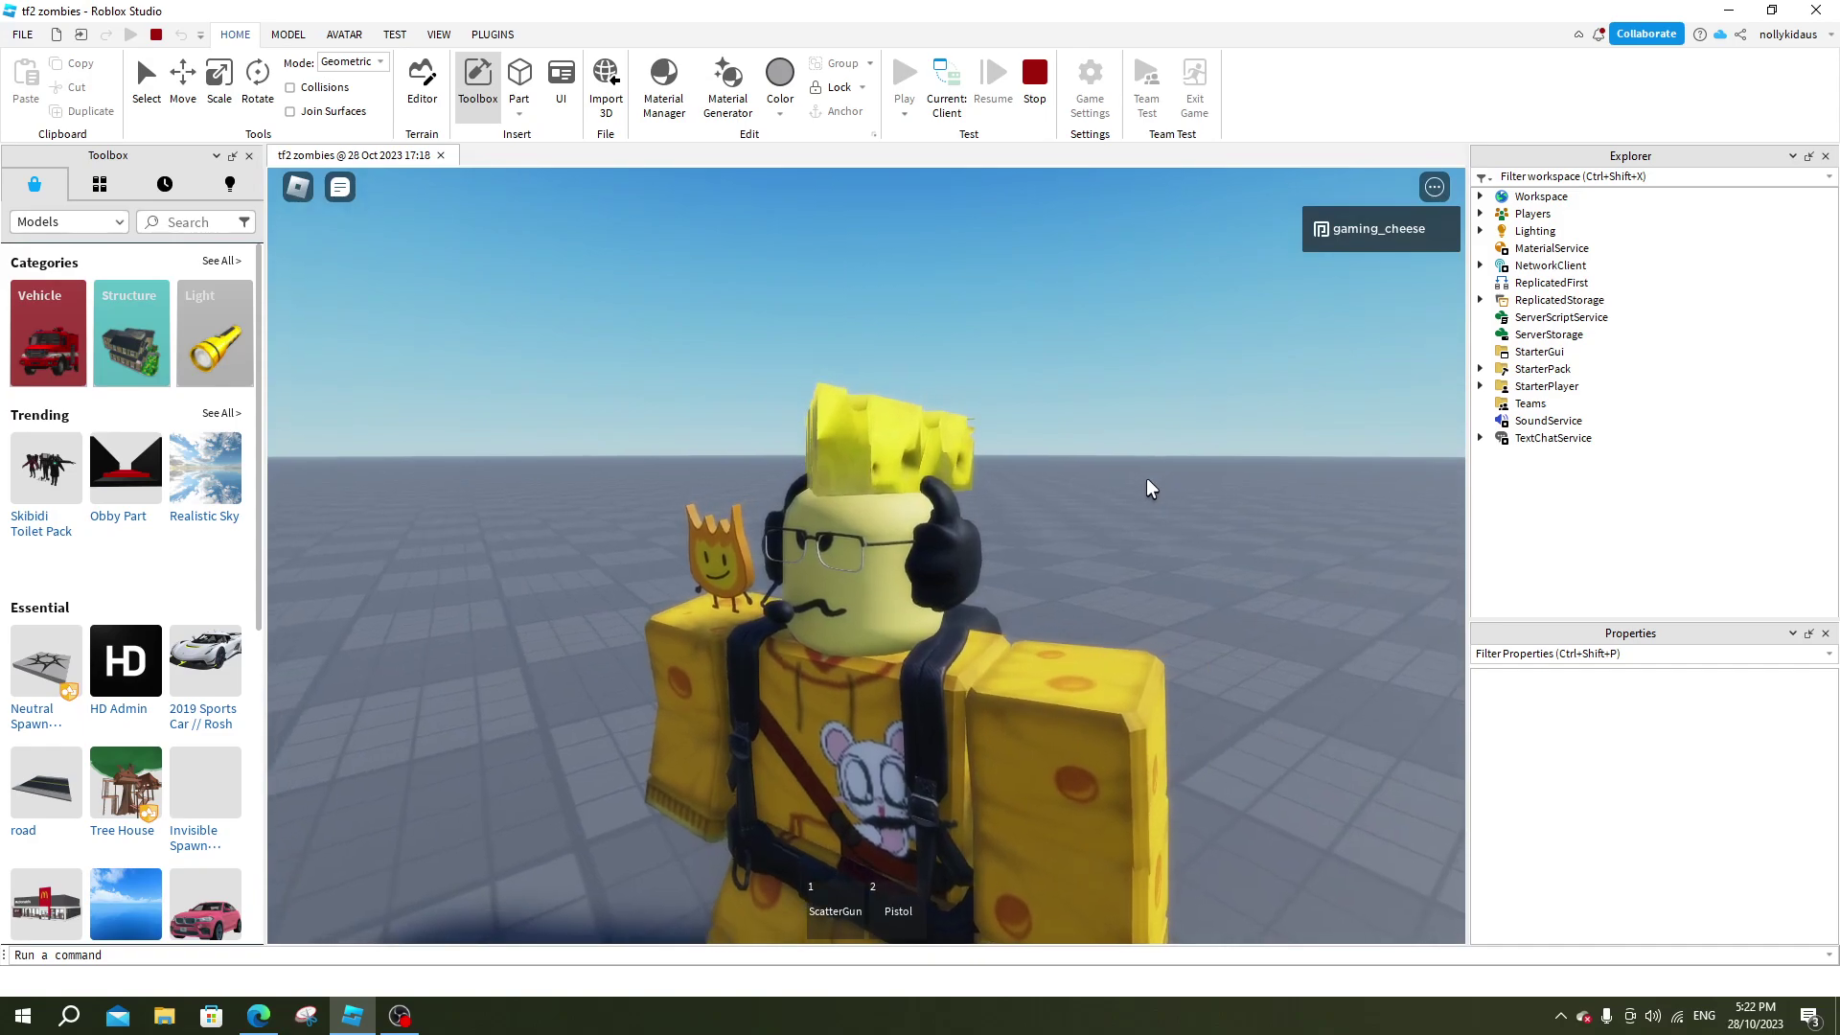
{"action": "scroll", "coordinate": [1144, 479], "scroll_direction": "down", "scroll_amount": 5}
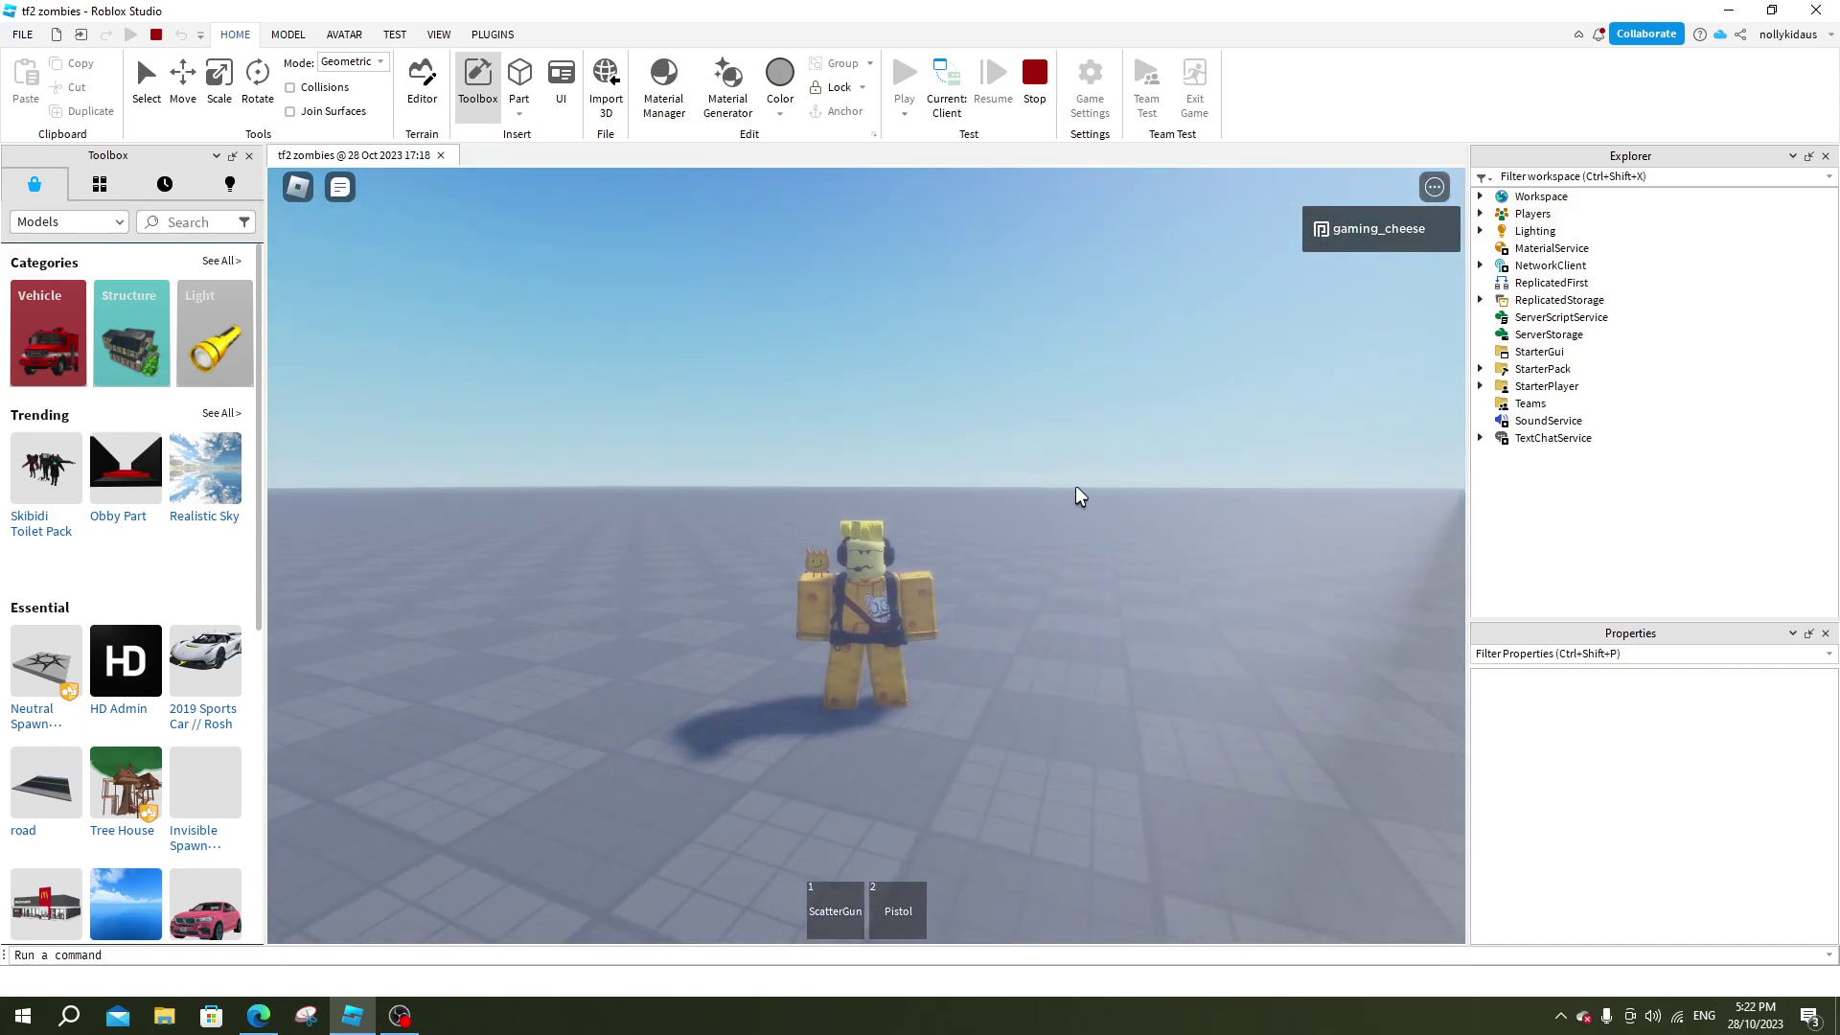
{"action": "left_click", "coordinate": [400, 1017]}
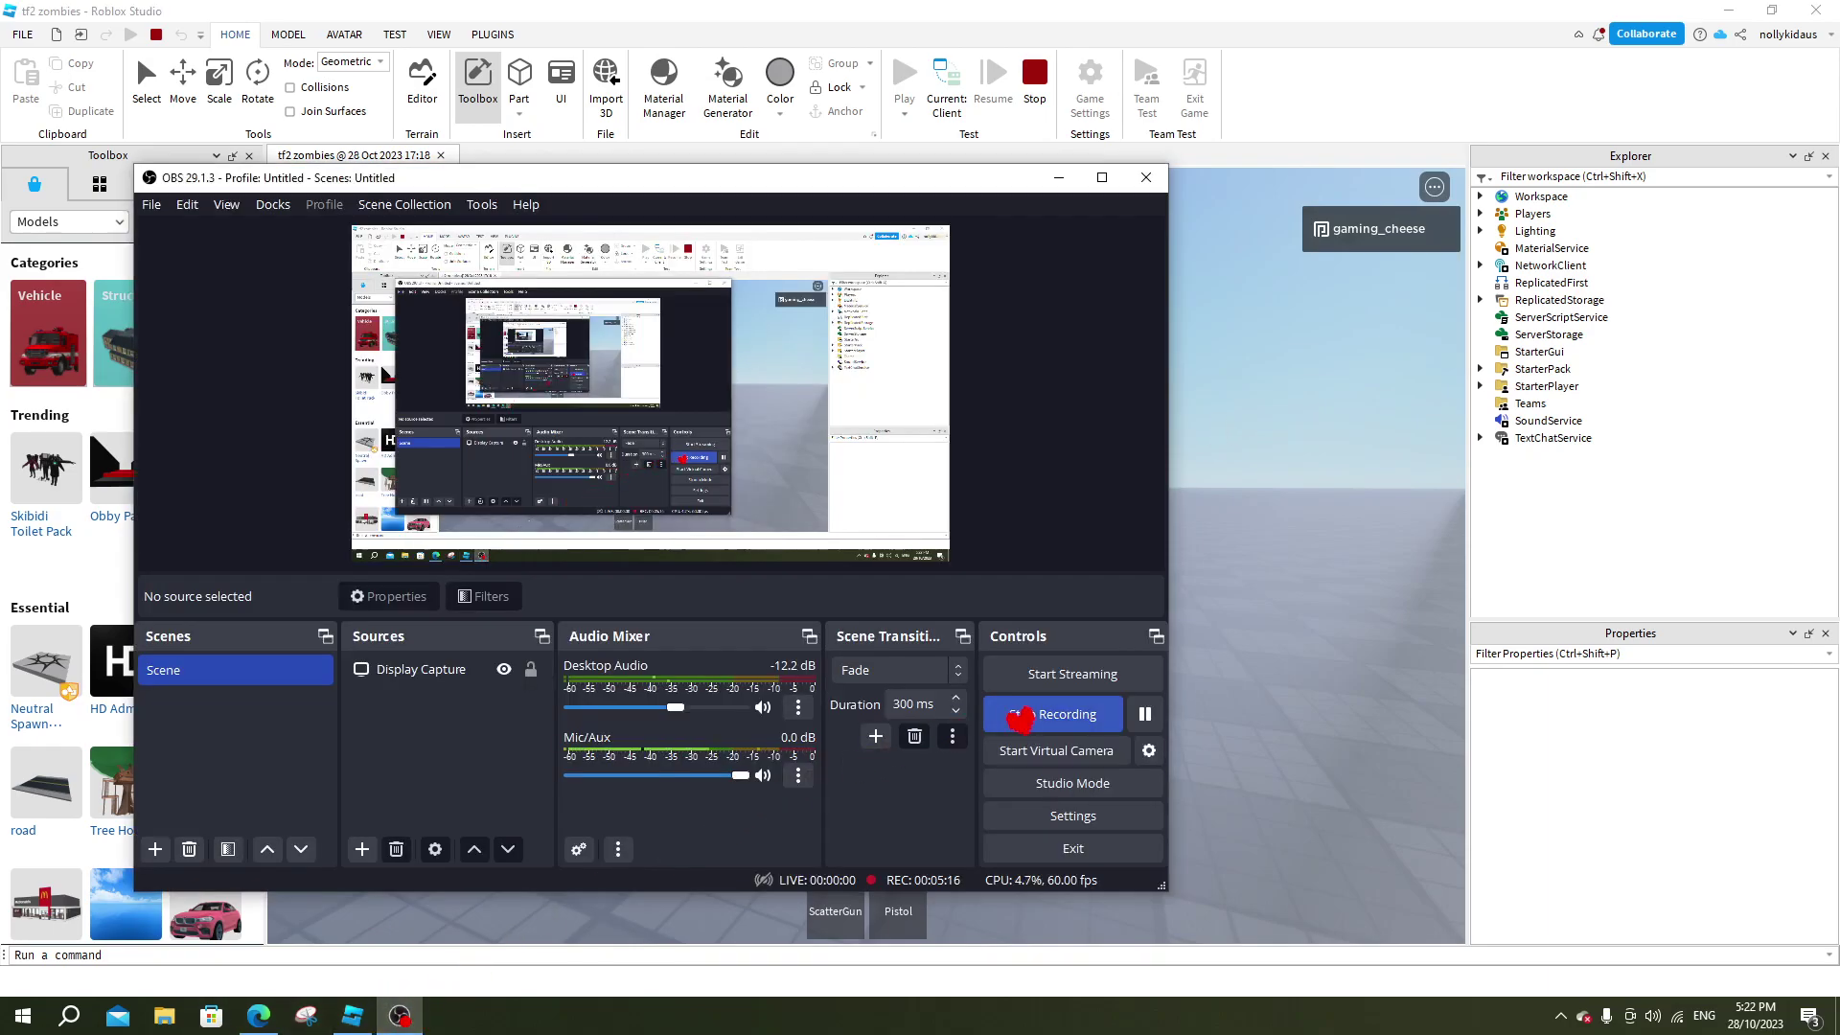